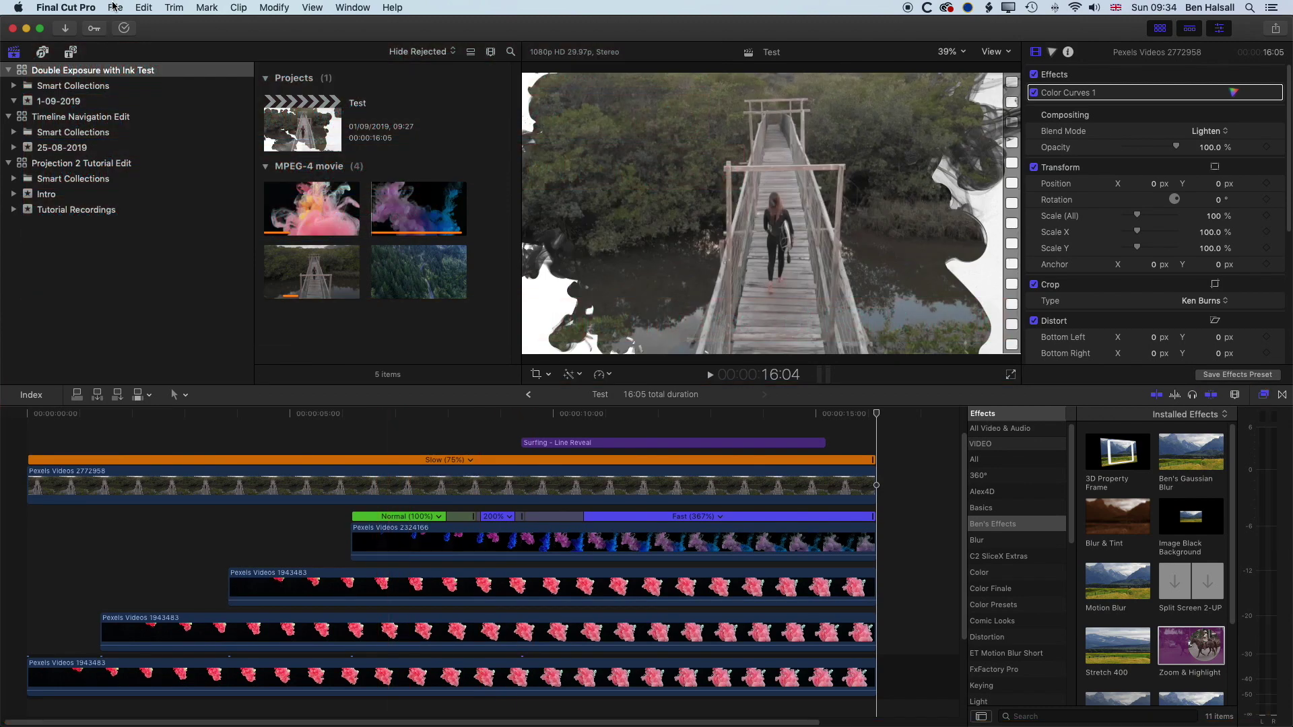
Reset the window layout to the Default workspace.
left_click(345, 6)
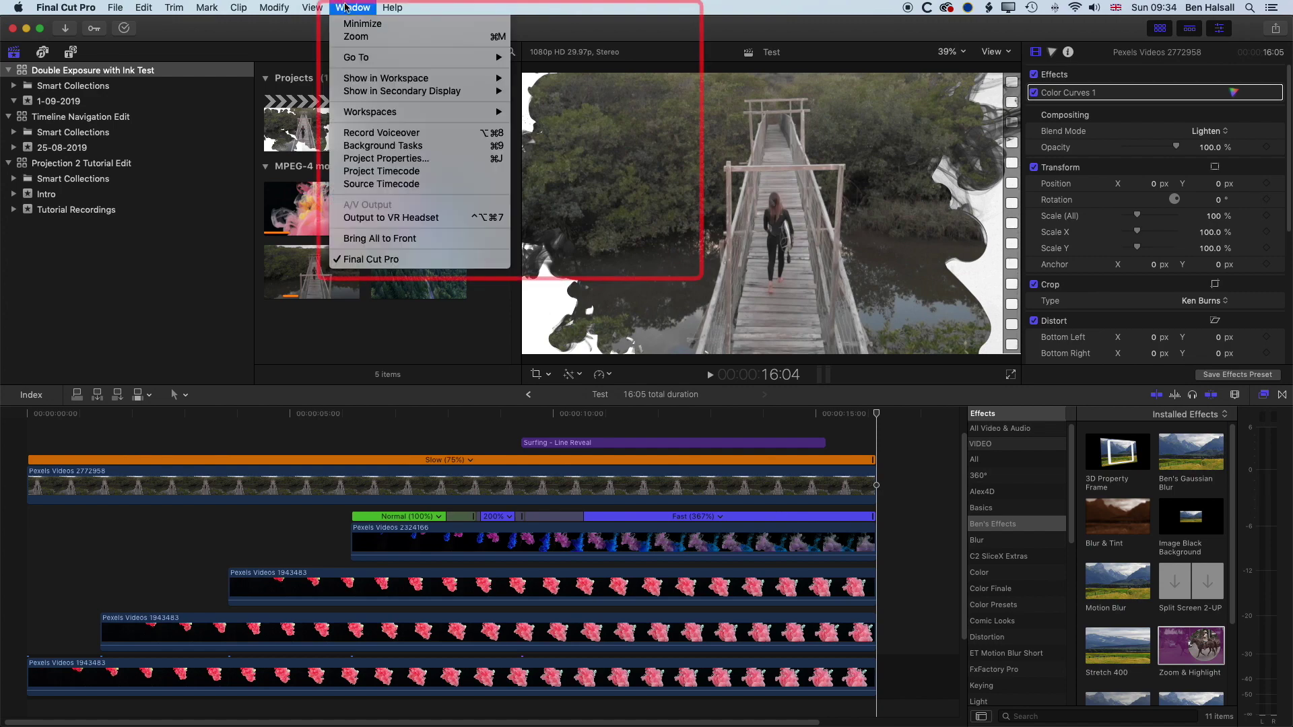
mouse_move(370, 111)
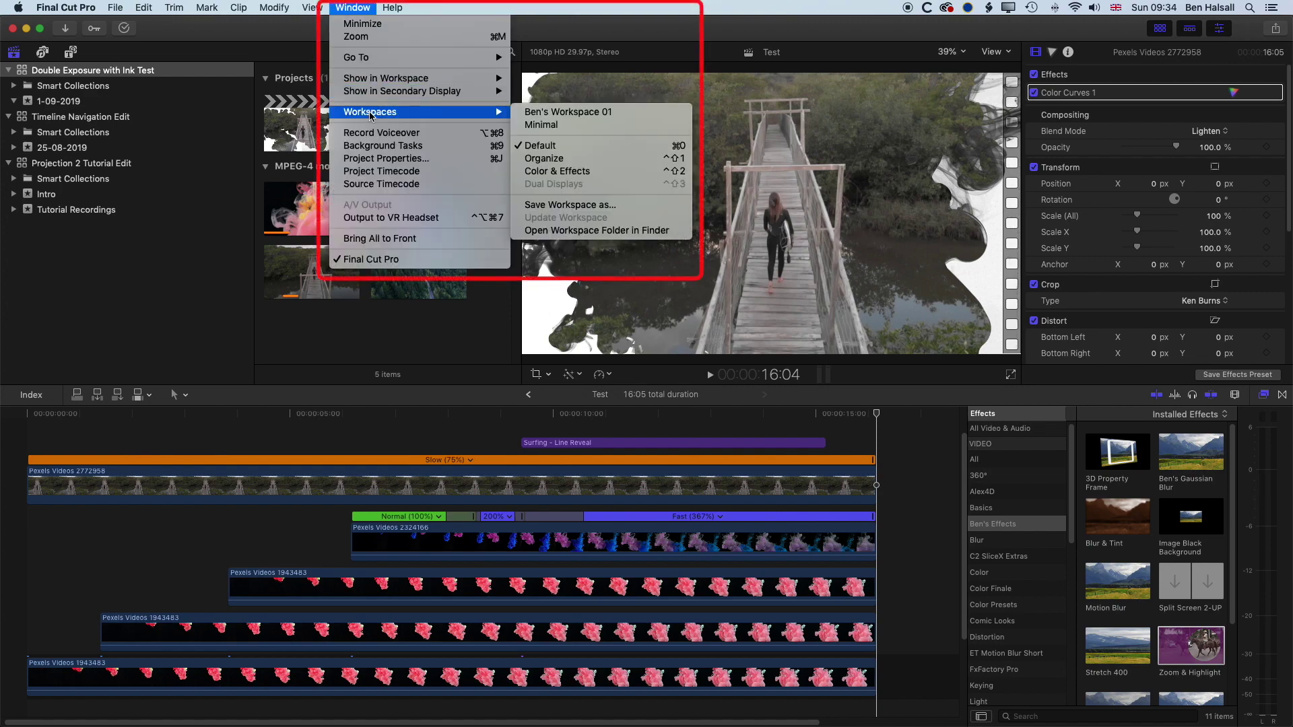
left_click(573, 148)
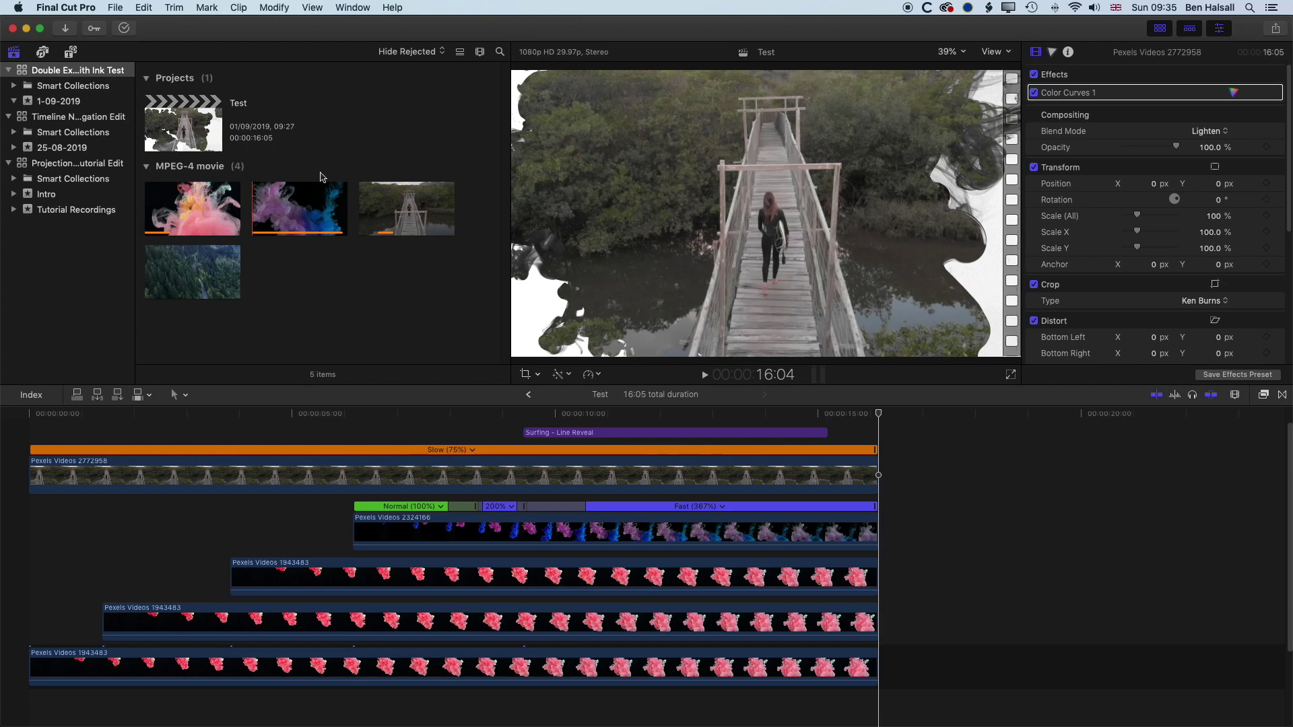
Create a new 1080p HD, 29.97p, Stereo project named 'Double Expore Demo'.
left_click(117, 7)
mouse_move(125, 26)
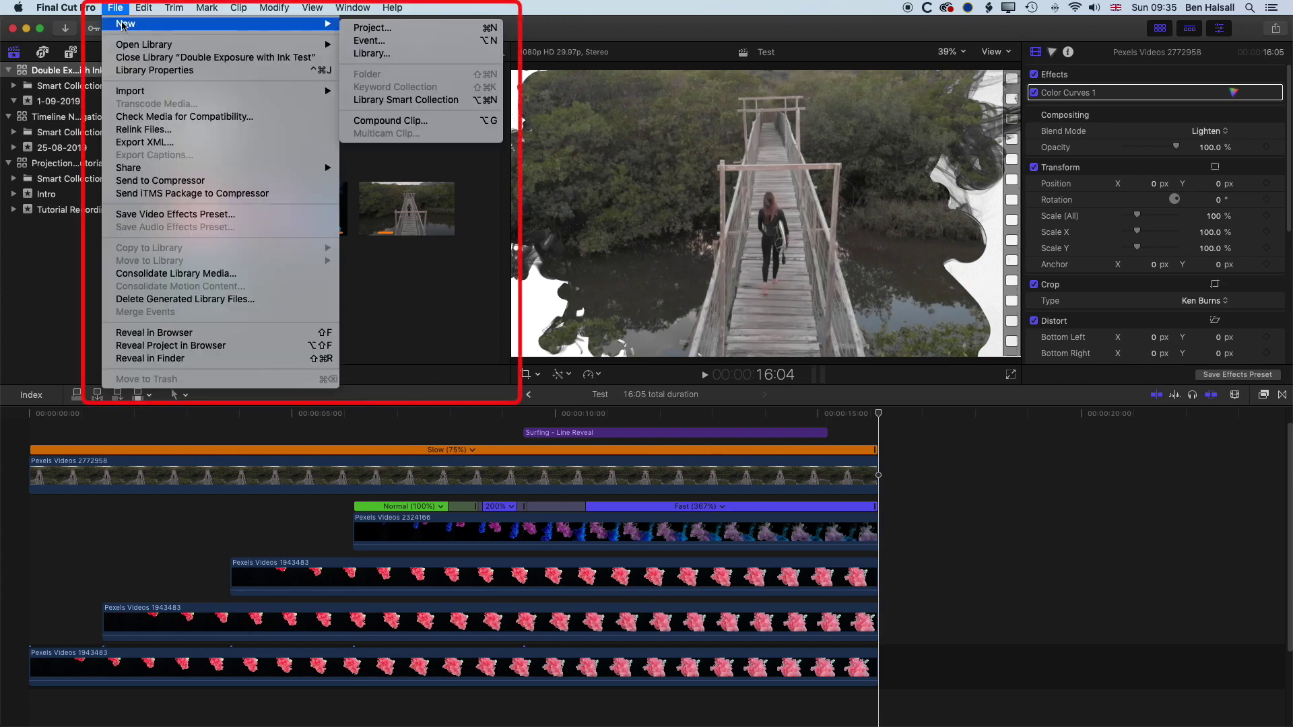
left_click(418, 31)
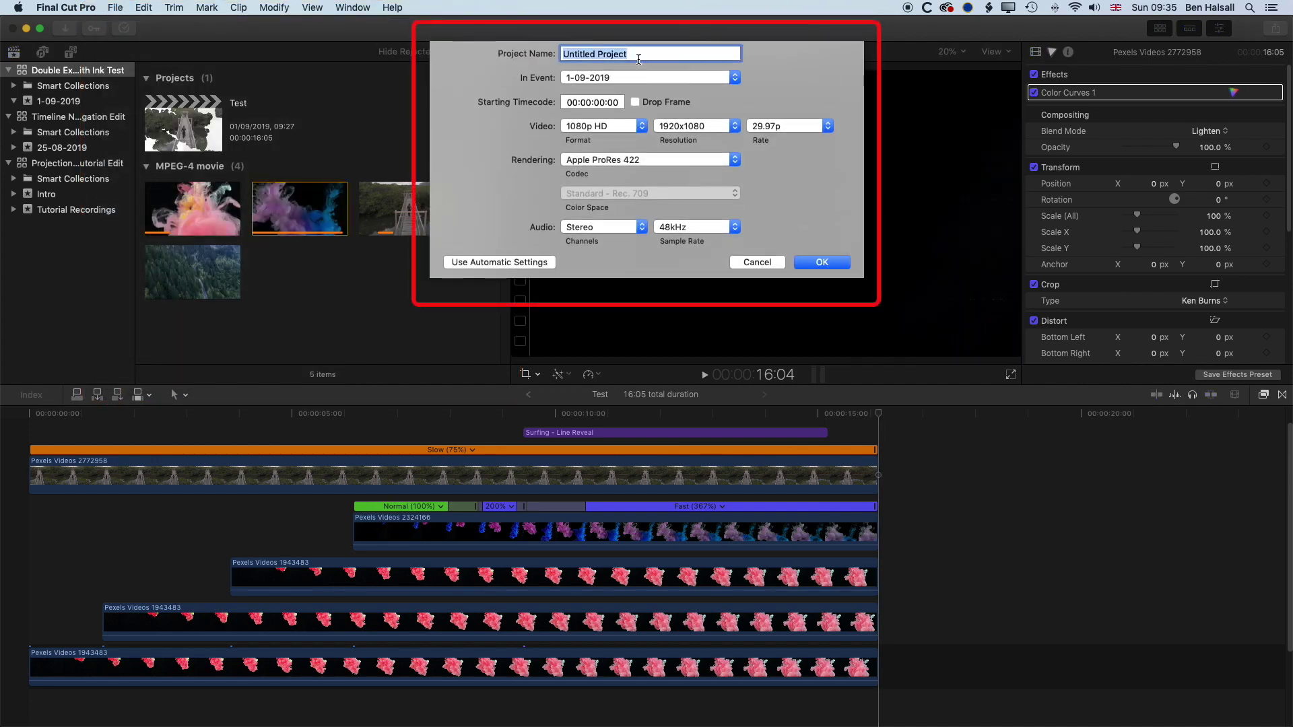
type("D")
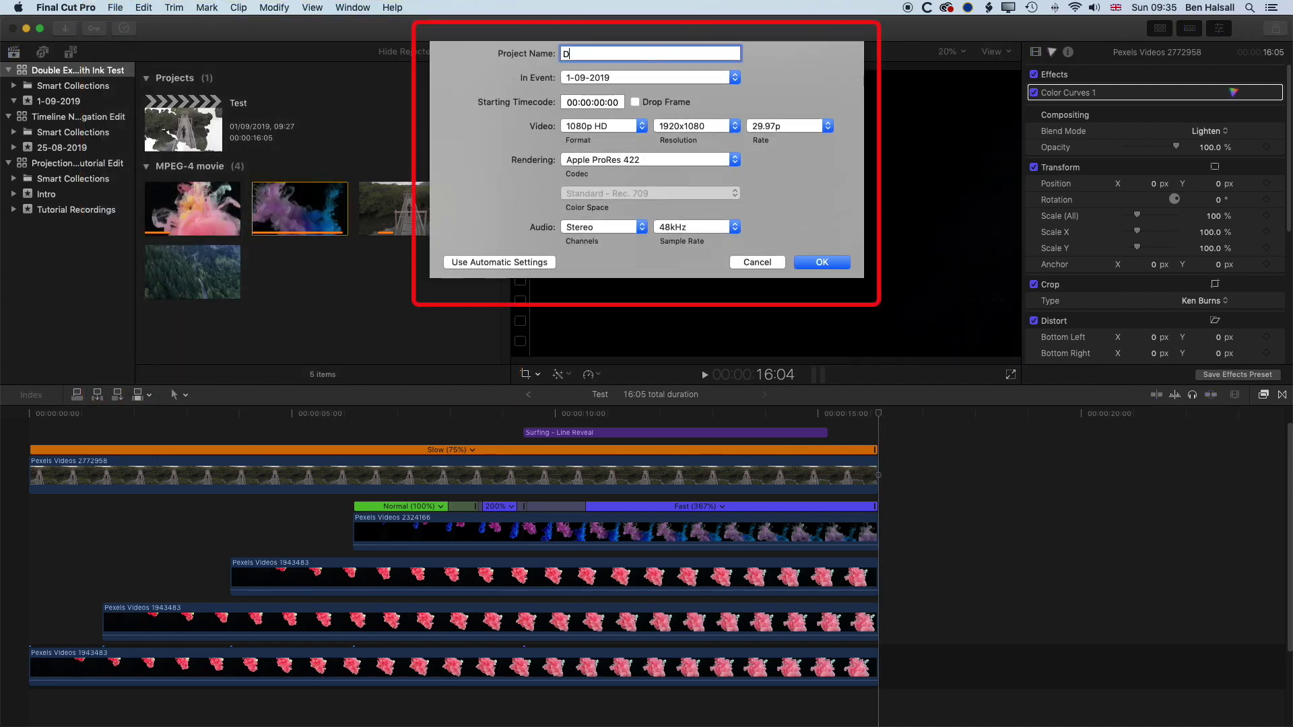
type("ouble Es")
left_click(817, 262)
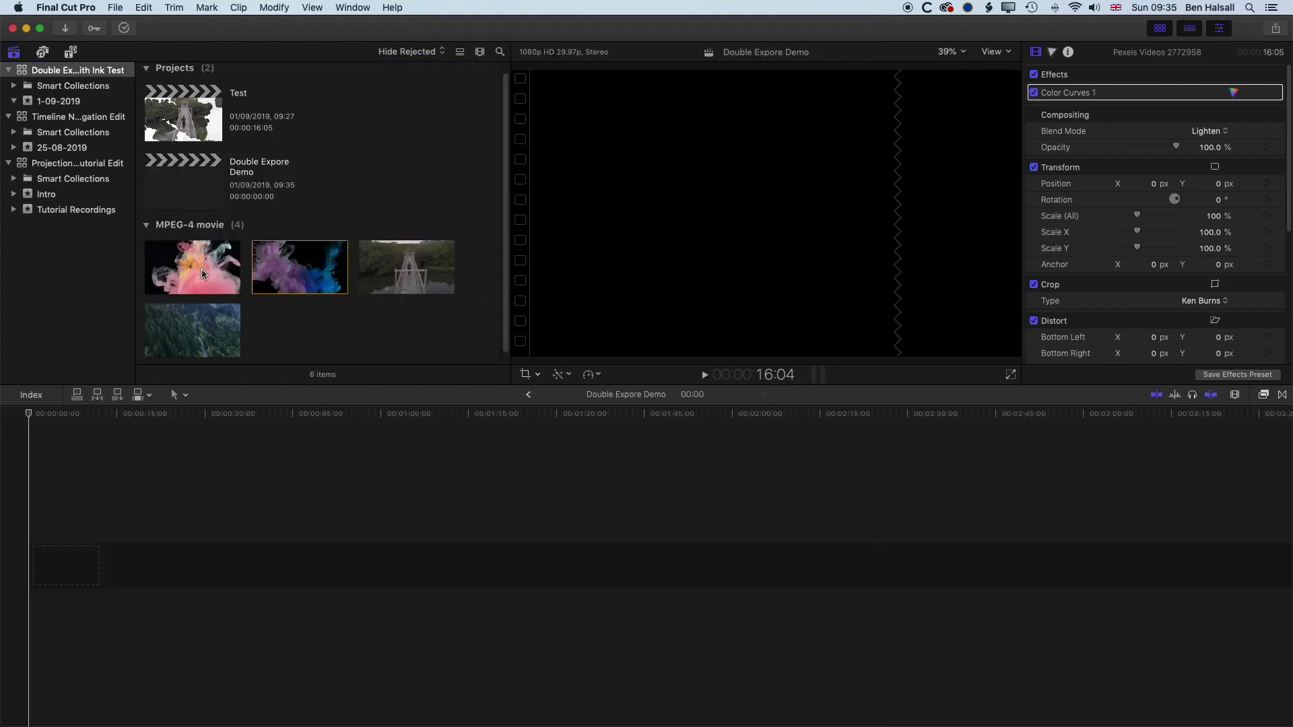
Put the purple-and-blue ink clip (Pexels Videos 2324166) in the timeline and show the Inspector.
left_click(272, 271)
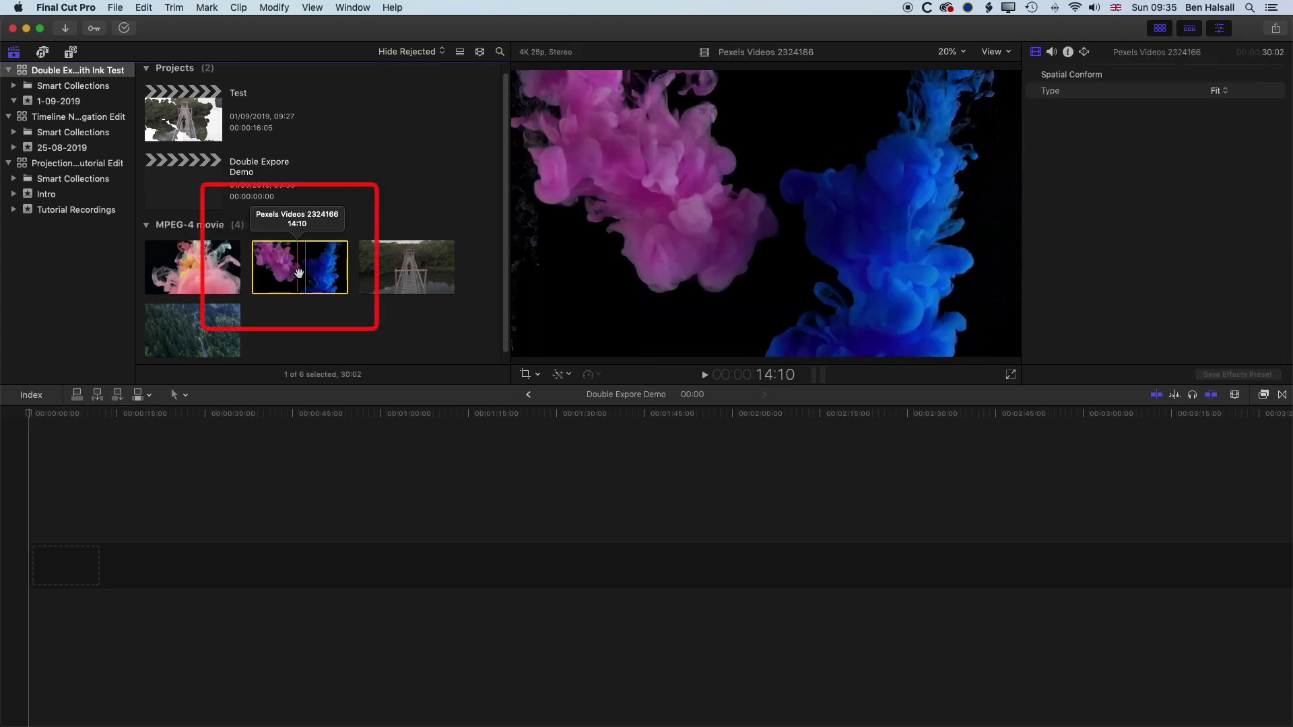
mouse_move(274, 269)
left_mouse_down()
mouse_move(250, 351)
mouse_move(26, 566)
left_mouse_up()
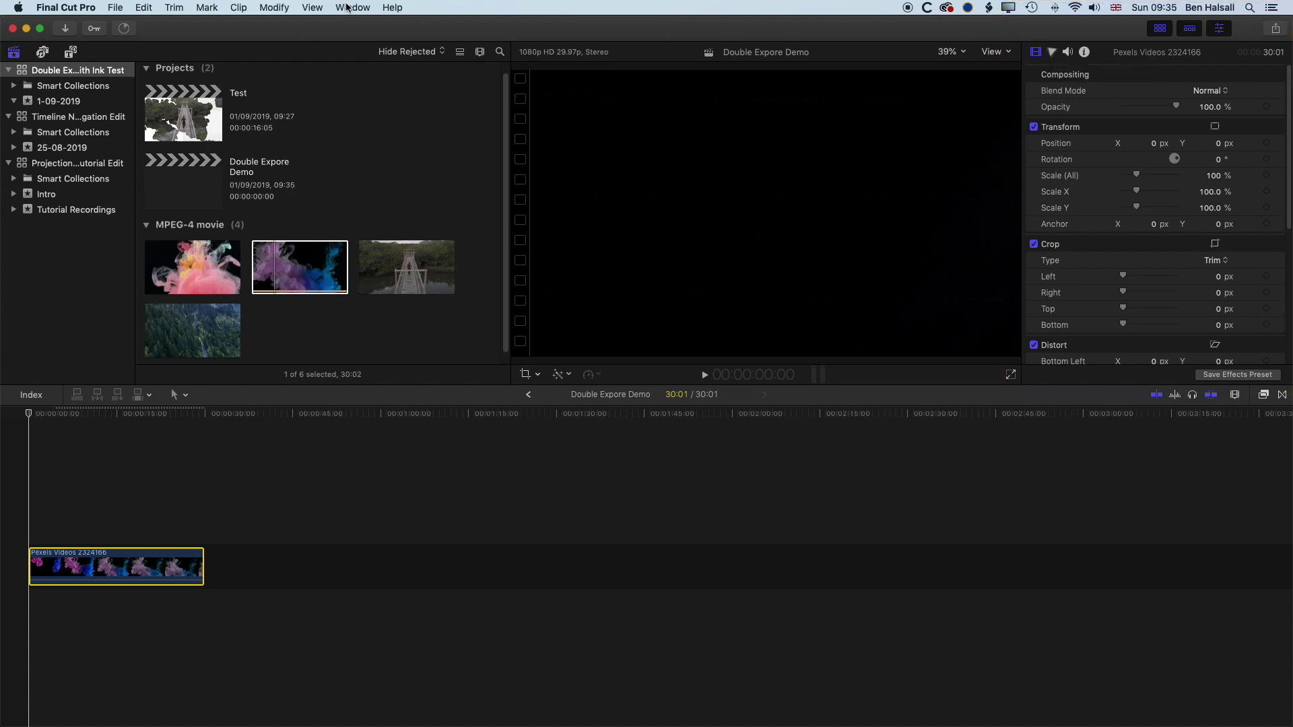
left_click(353, 7)
mouse_move(381, 80)
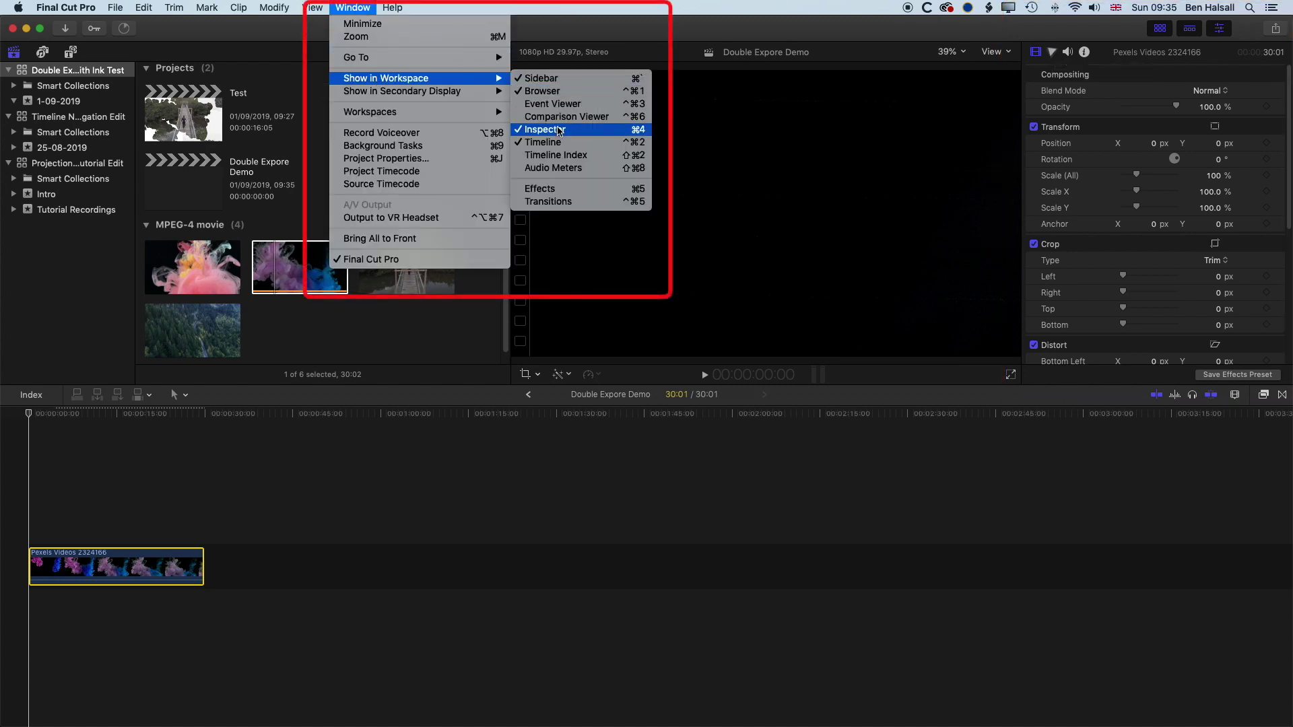
left_click(614, 133)
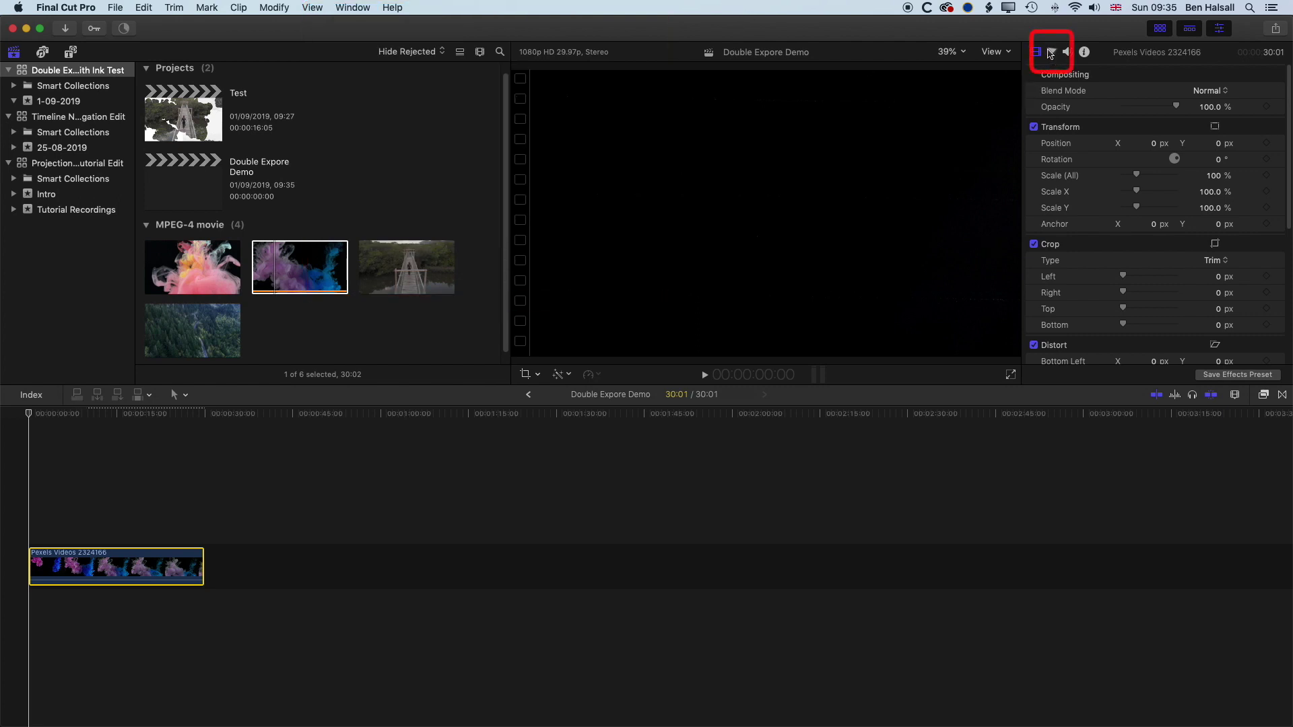
Add a Color Board correction to the ink clip with Master saturation at -100%.
left_click(1052, 52)
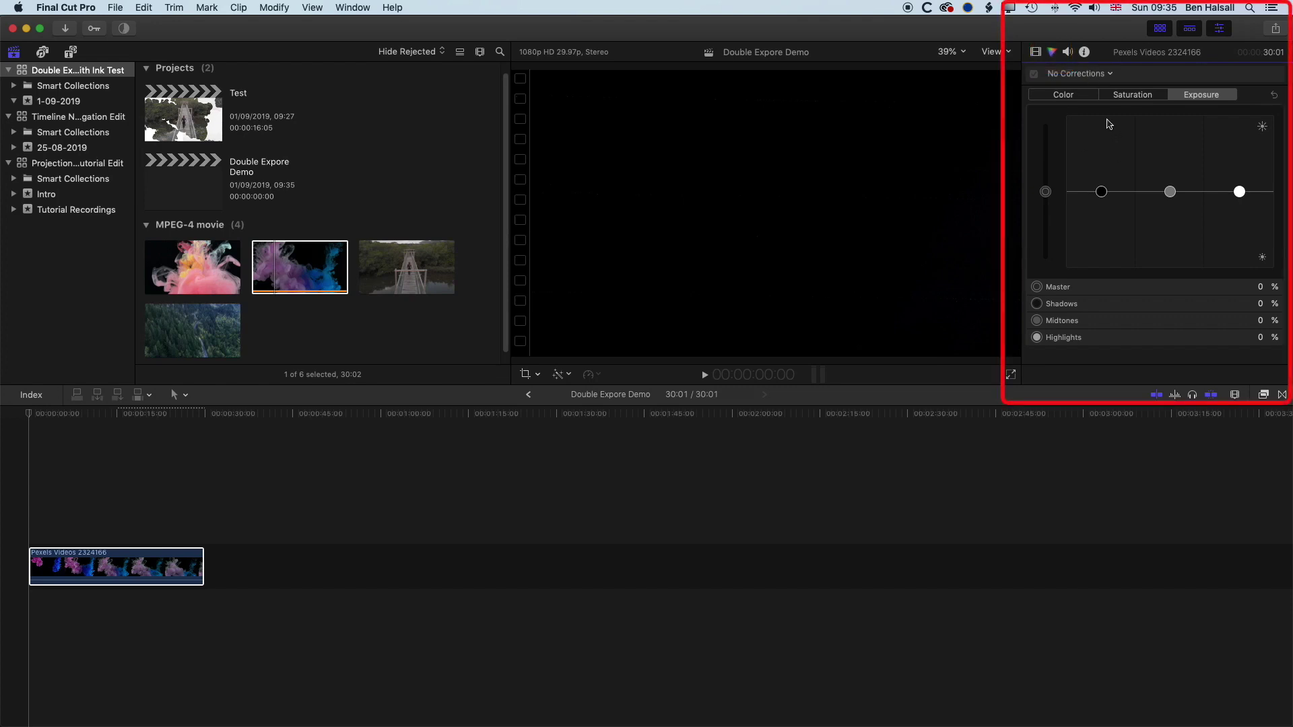
mouse_move(26, 414)
left_mouse_down()
mouse_move(97, 414)
mouse_move(74, 415)
left_mouse_up()
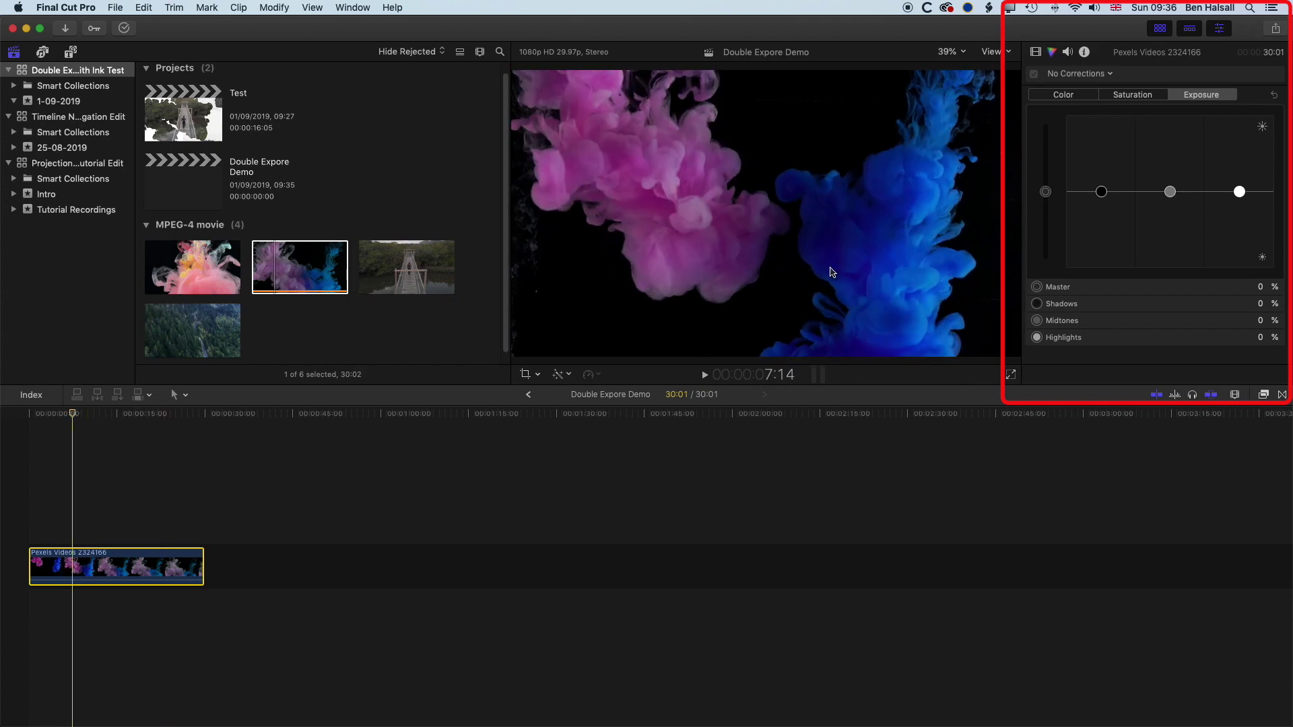
left_click(1076, 74)
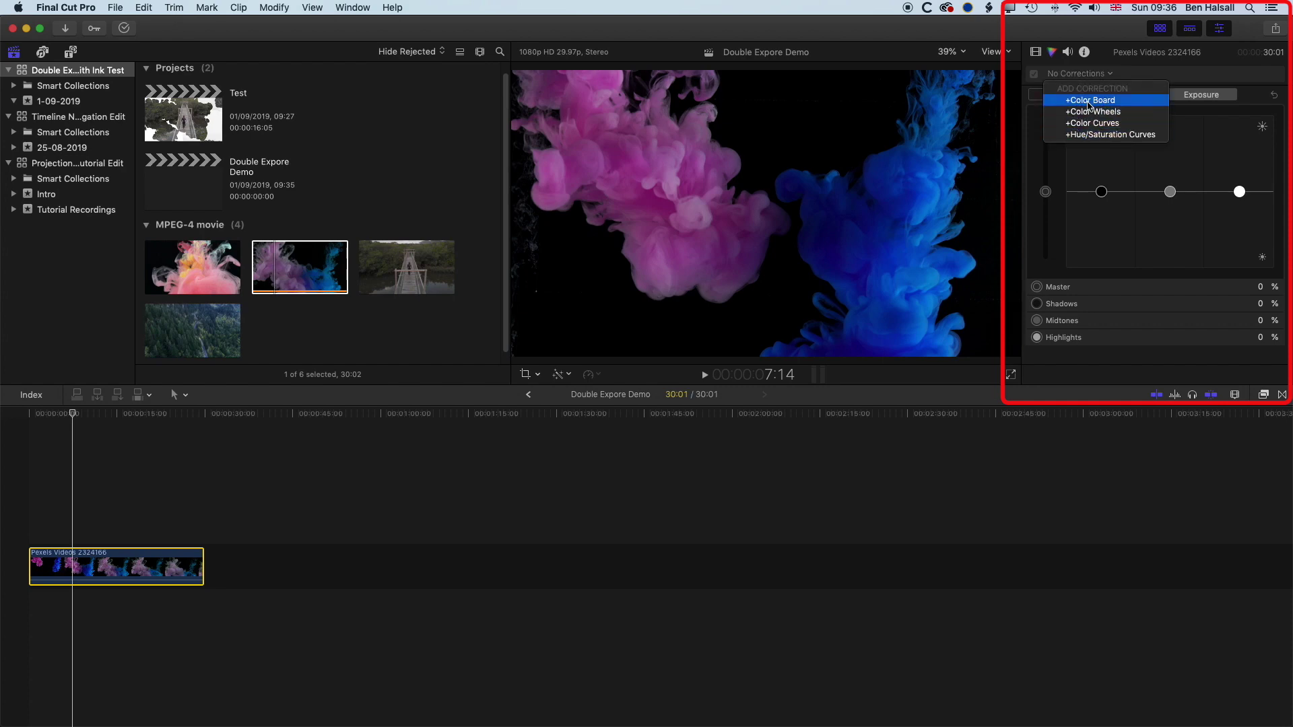
left_click(1089, 101)
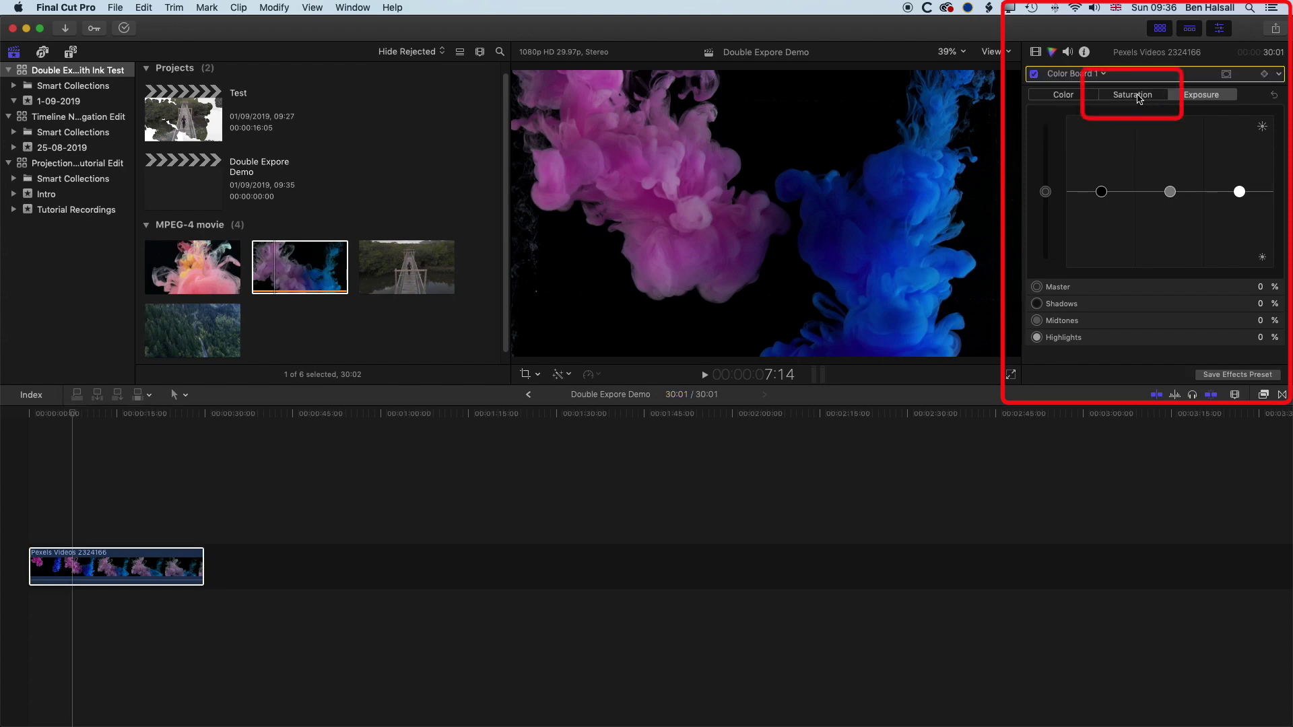
left_click(1135, 99)
left_click_drag(1046, 193, 1041, 285)
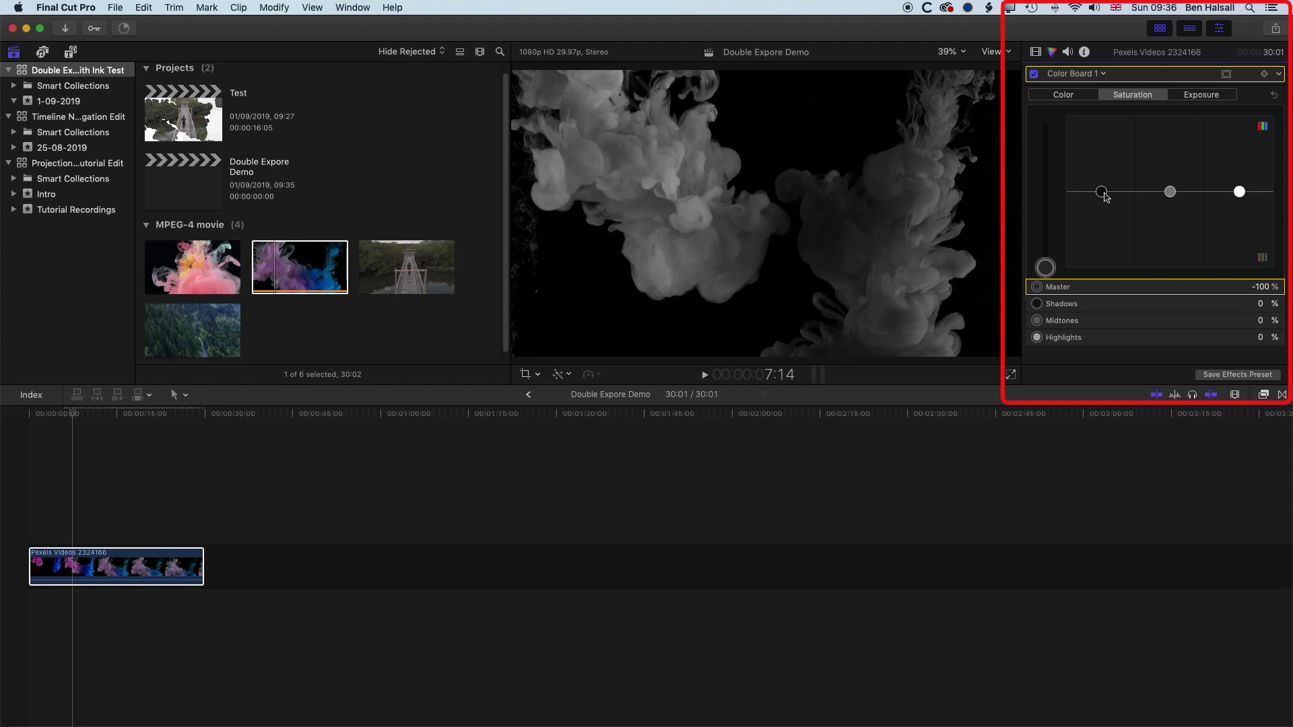
On the Color Board Exposure tab, set Shadows 100%, Highlights -100% and Midtones about -82%.
left_click(1205, 97)
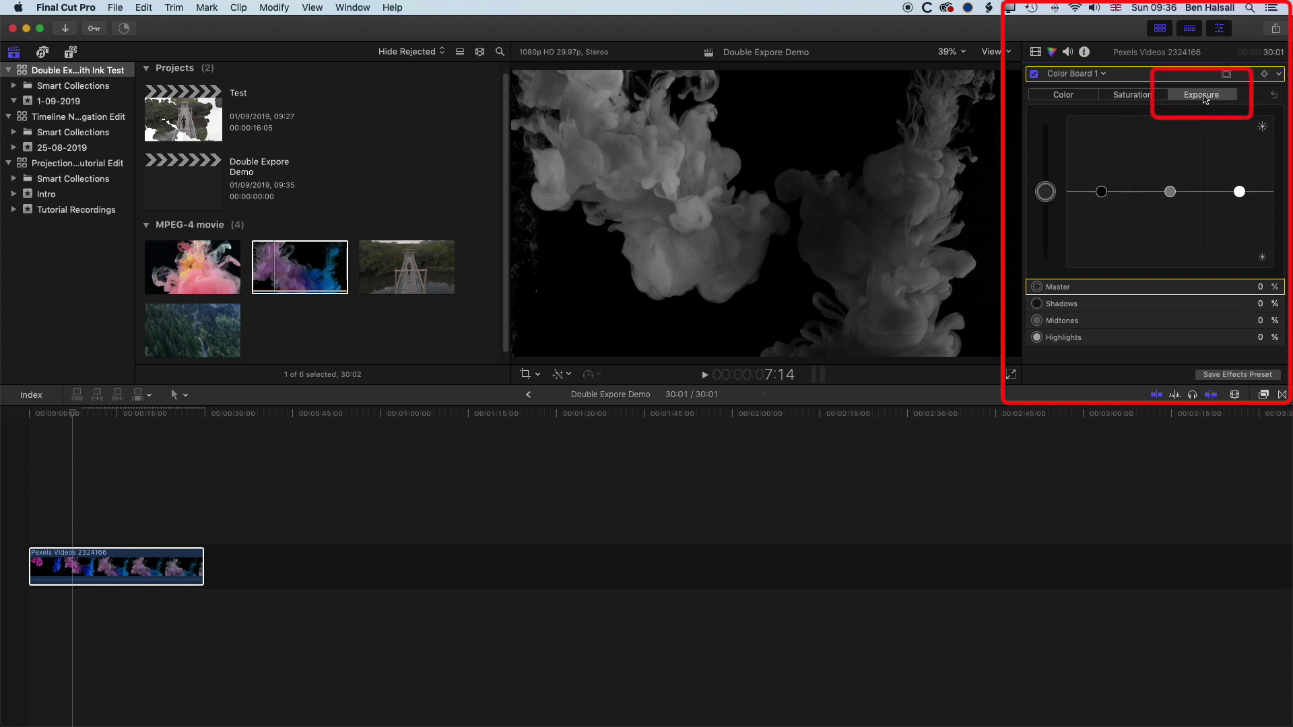
left_click_drag(1102, 192, 1104, 99)
left_click_drag(1239, 194, 1240, 267)
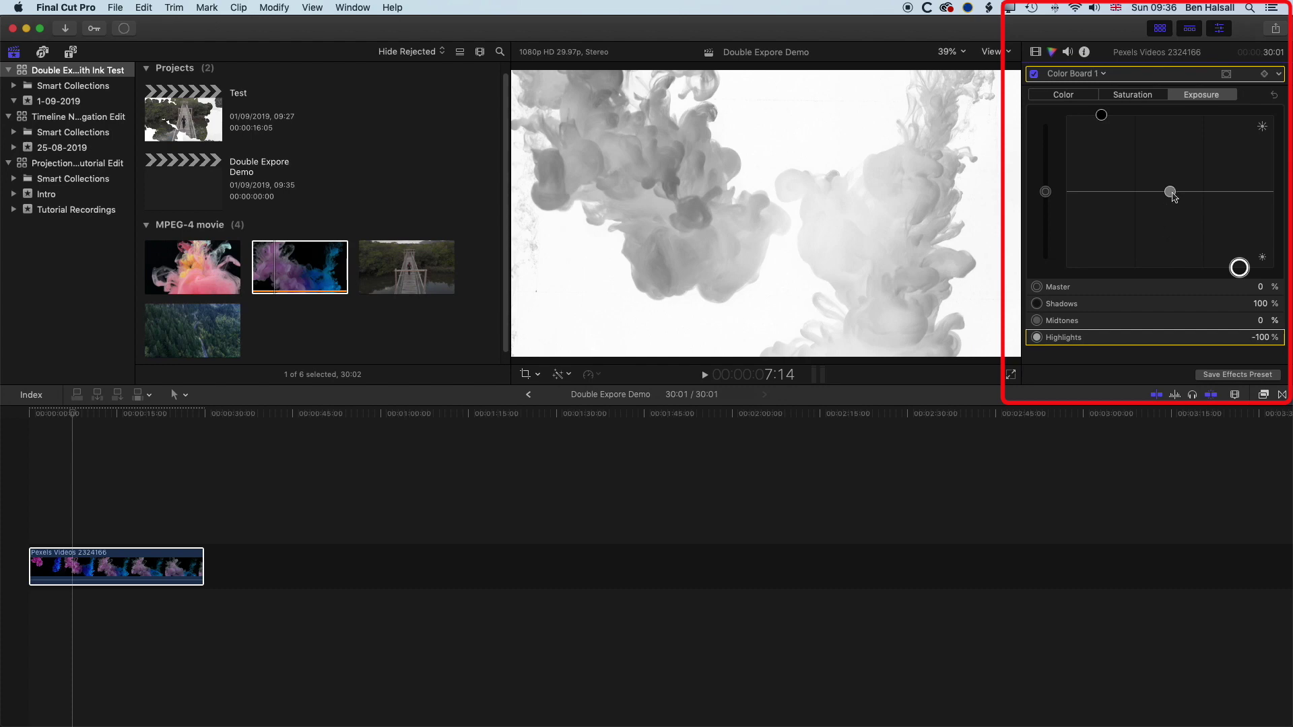
left_click_drag(1172, 196, 1170, 254)
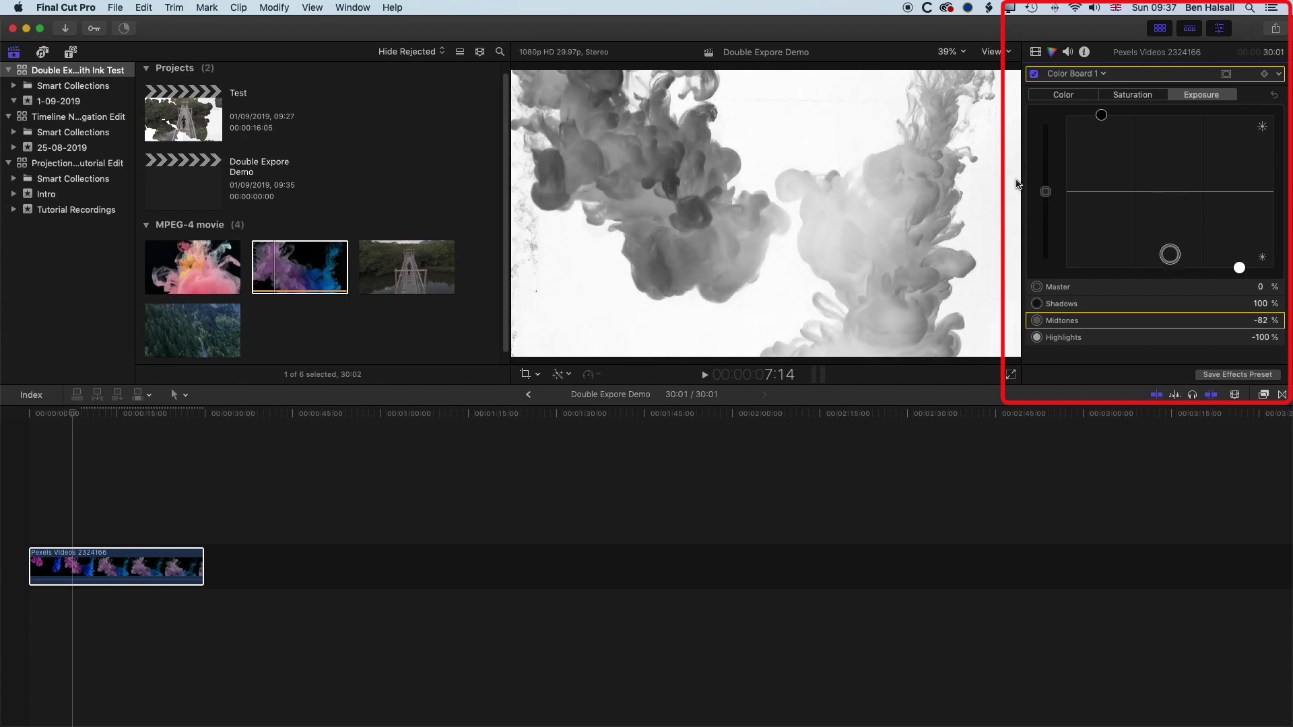
Show the waveform scope beside the viewer and add a Color Curves correction to the ink clip.
left_click(994, 52)
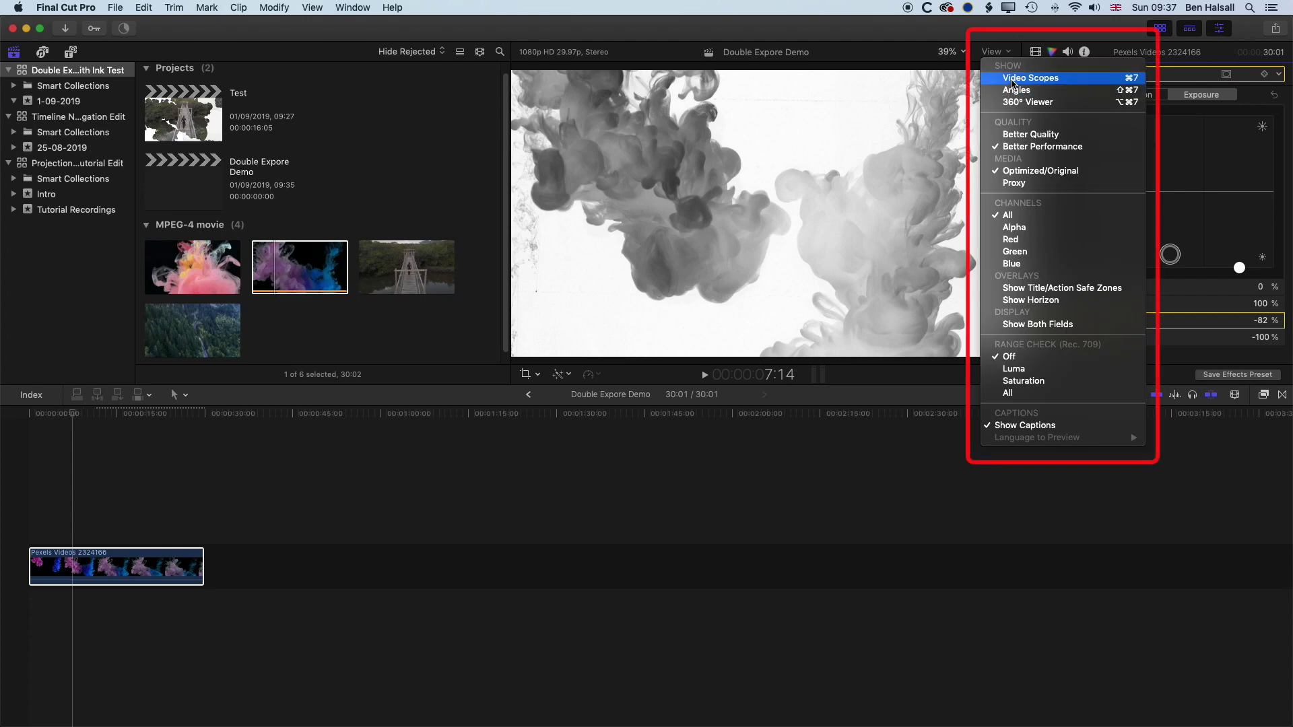
left_click(1012, 79)
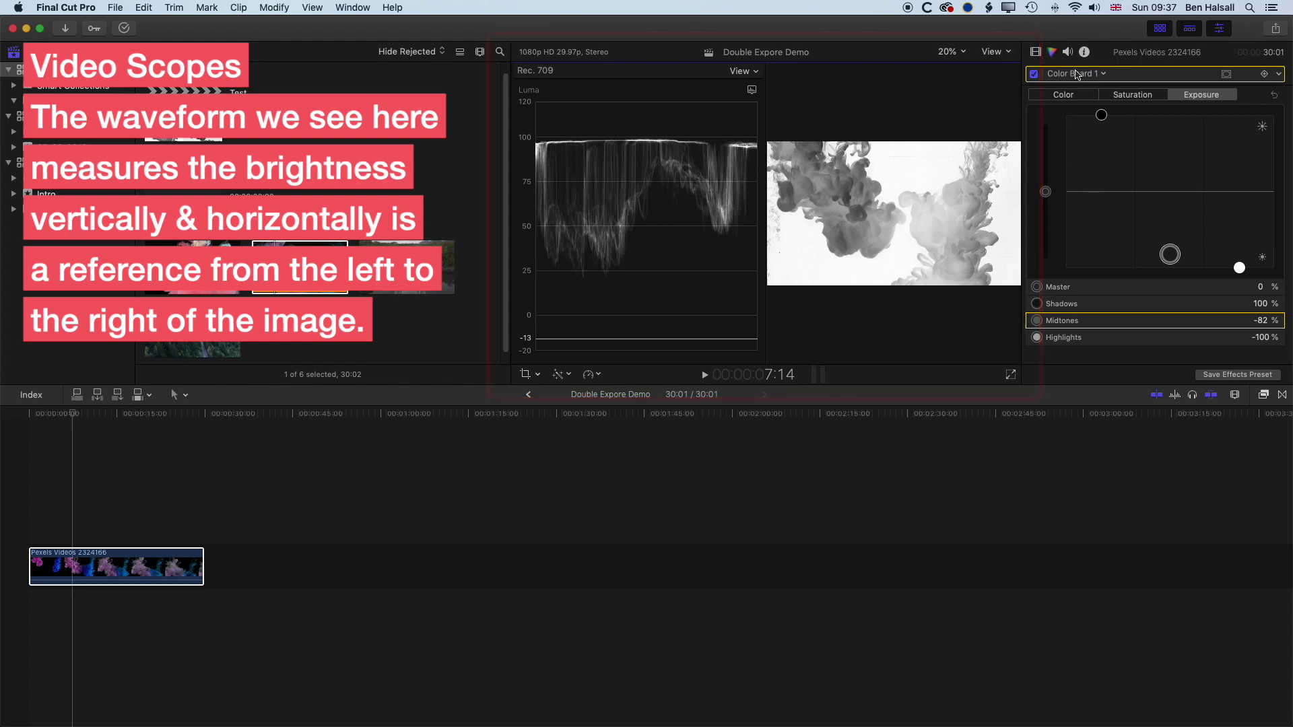
left_click(1076, 75)
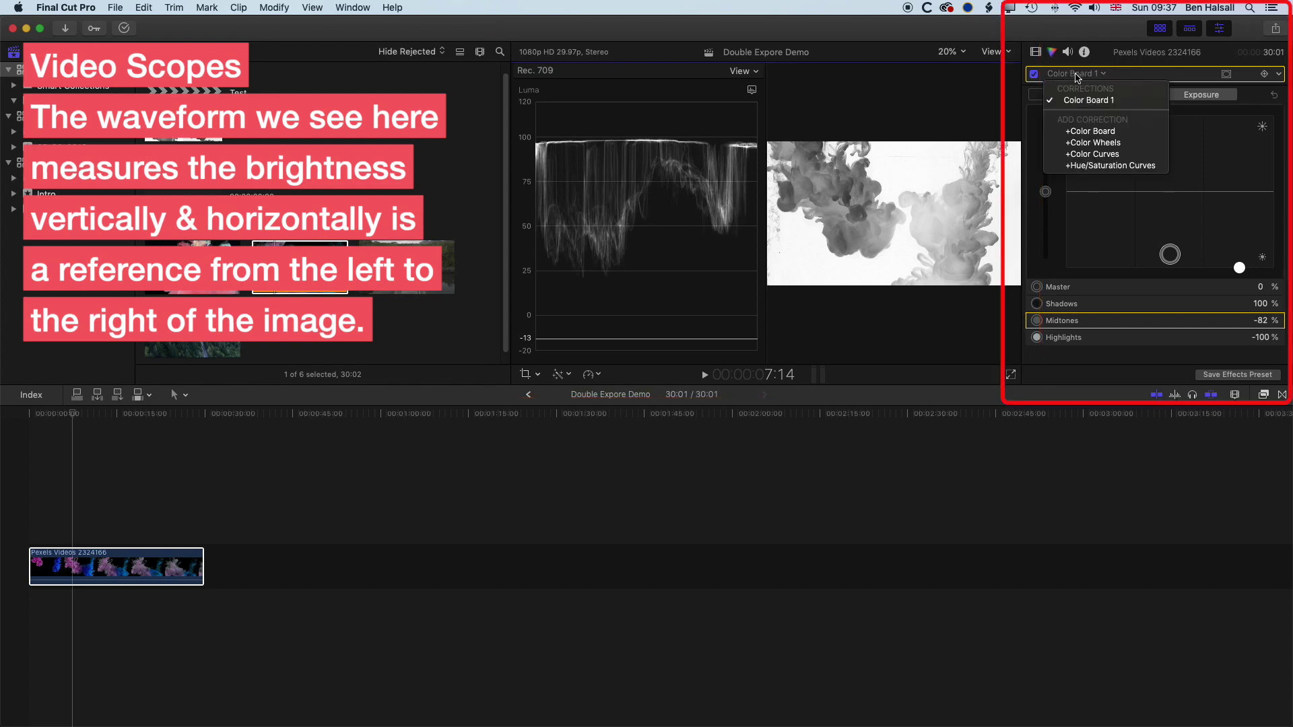
left_click(1085, 155)
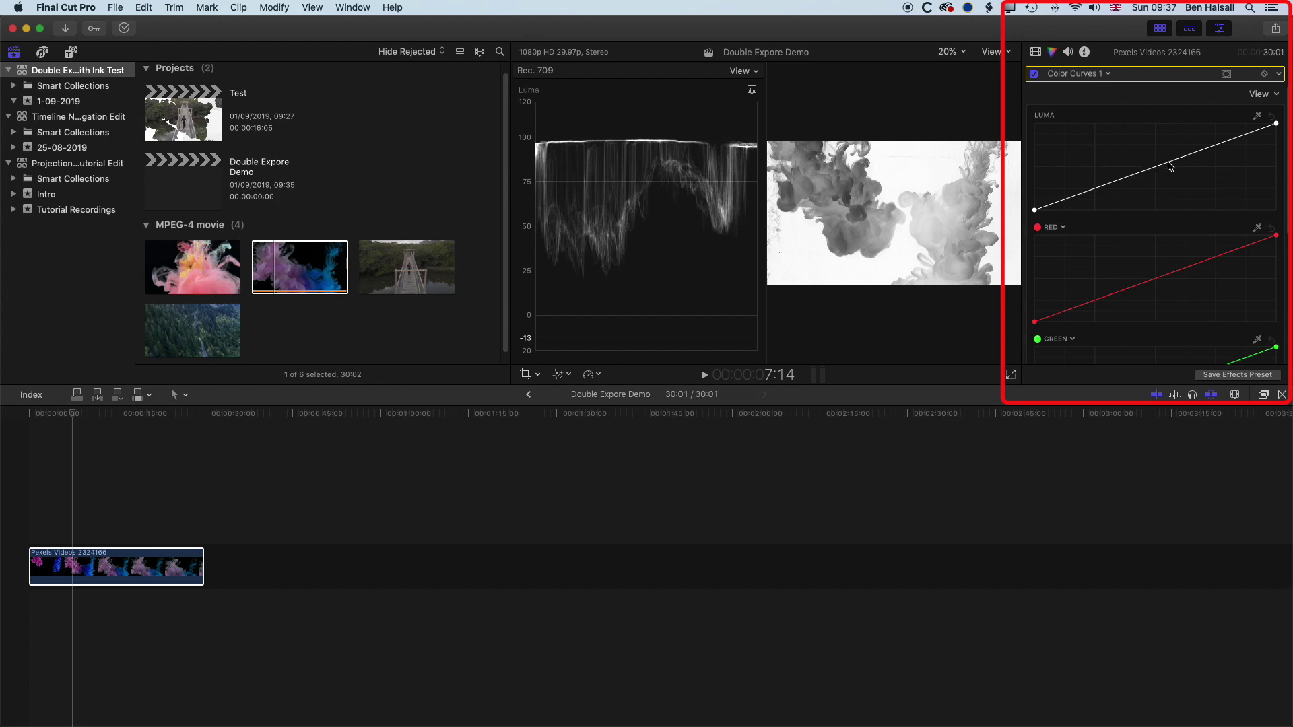
Bend the Luma curve to darken the smoke and clip the background to white, checking with playback.
left_click_drag(1169, 165, 1170, 188)
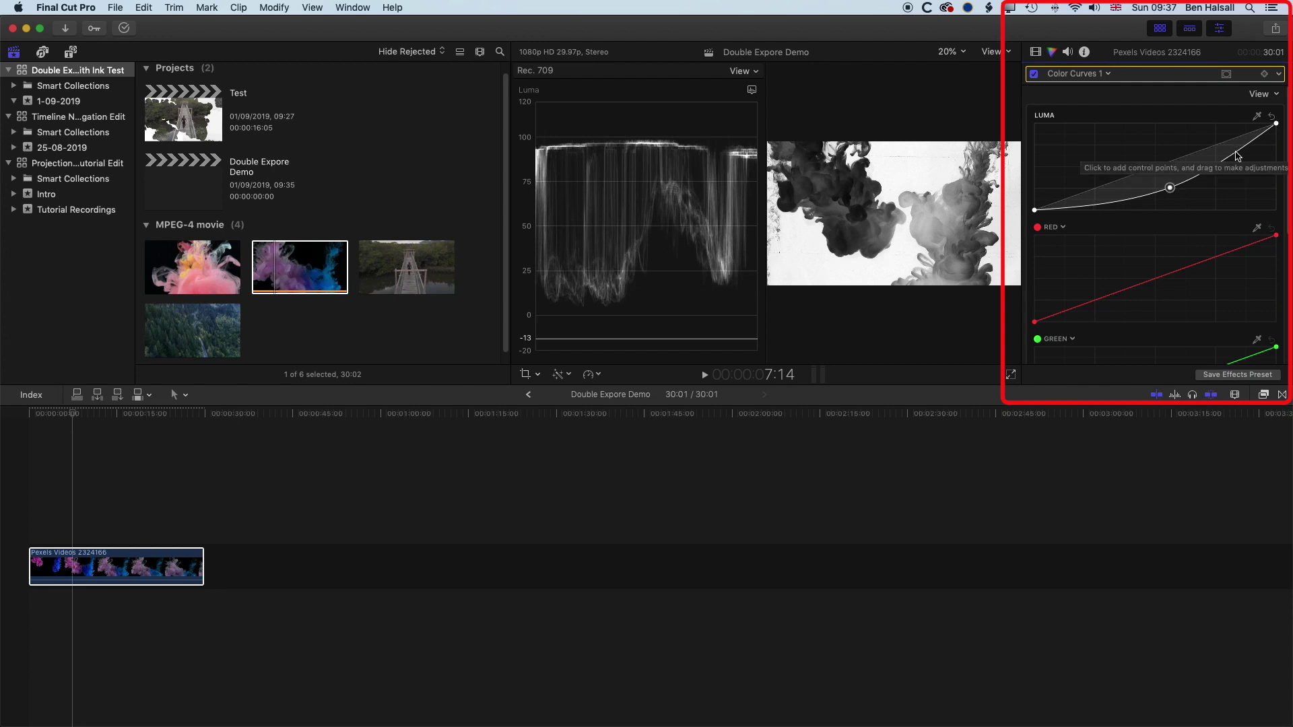
left_click_drag(1238, 155, 1238, 135)
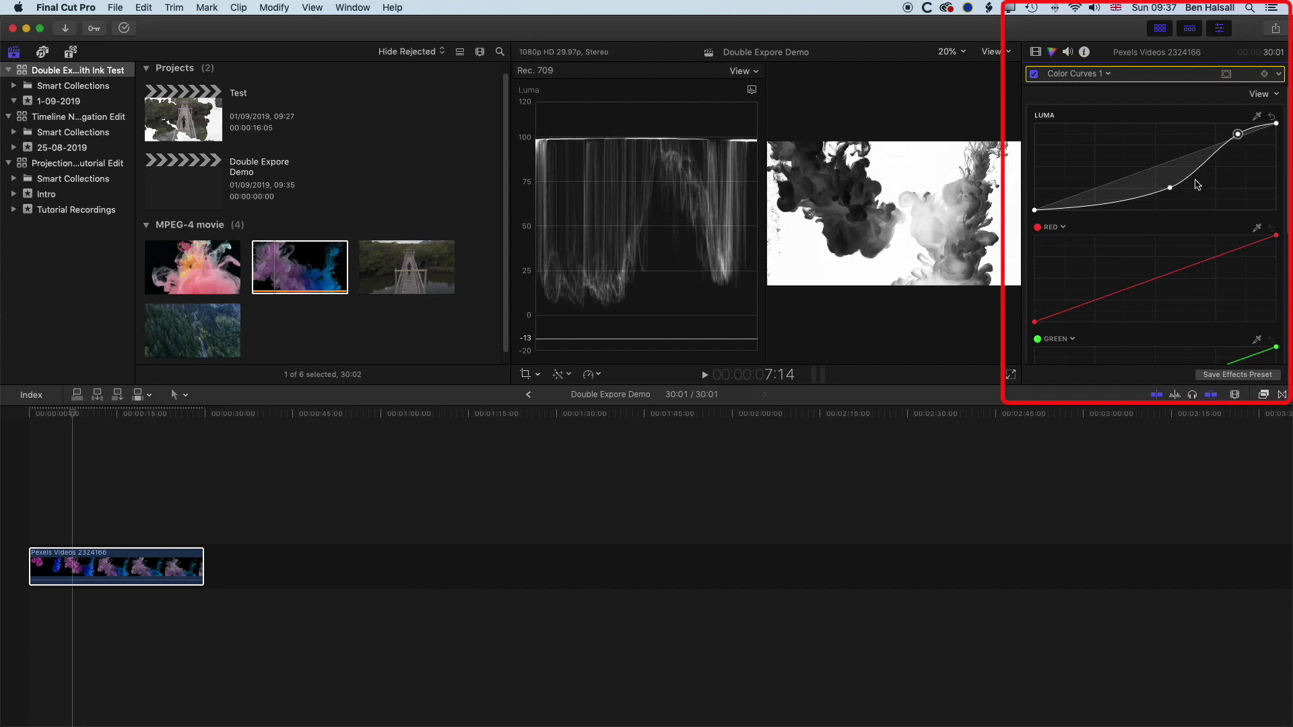
left_click_drag(1172, 189, 1184, 189)
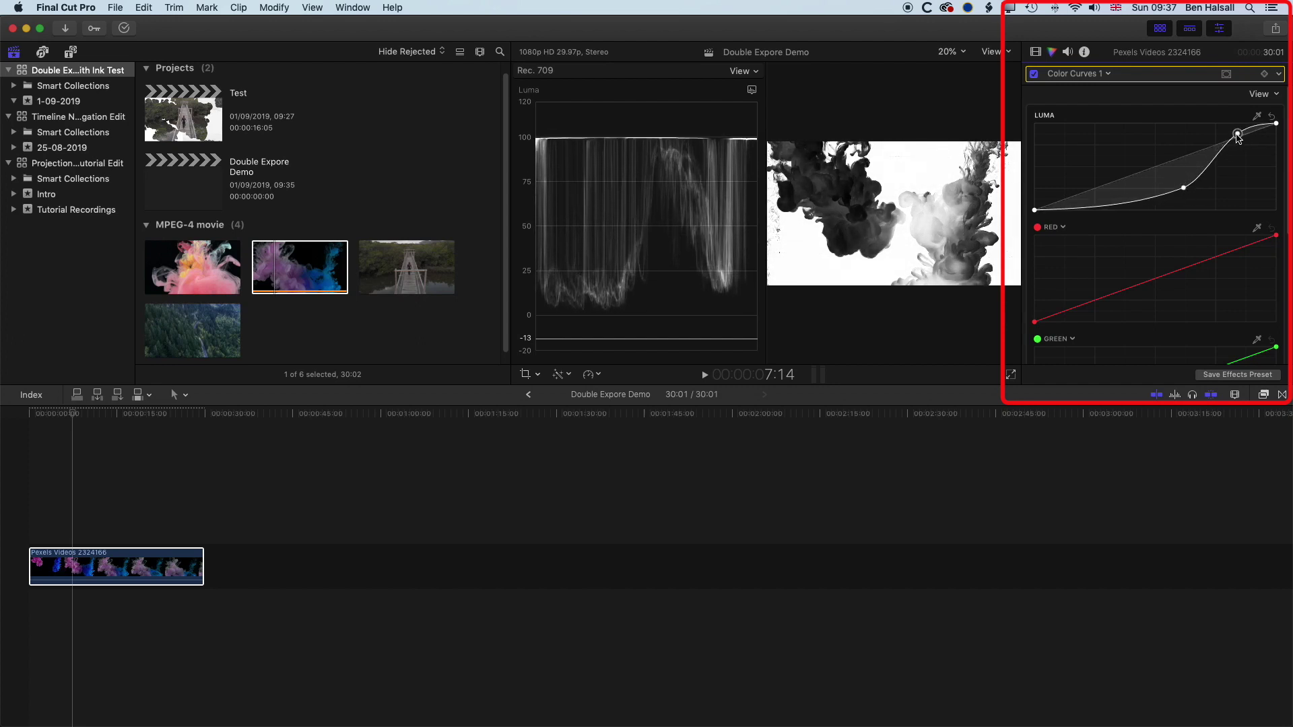
left_click_drag(1183, 193, 1174, 194)
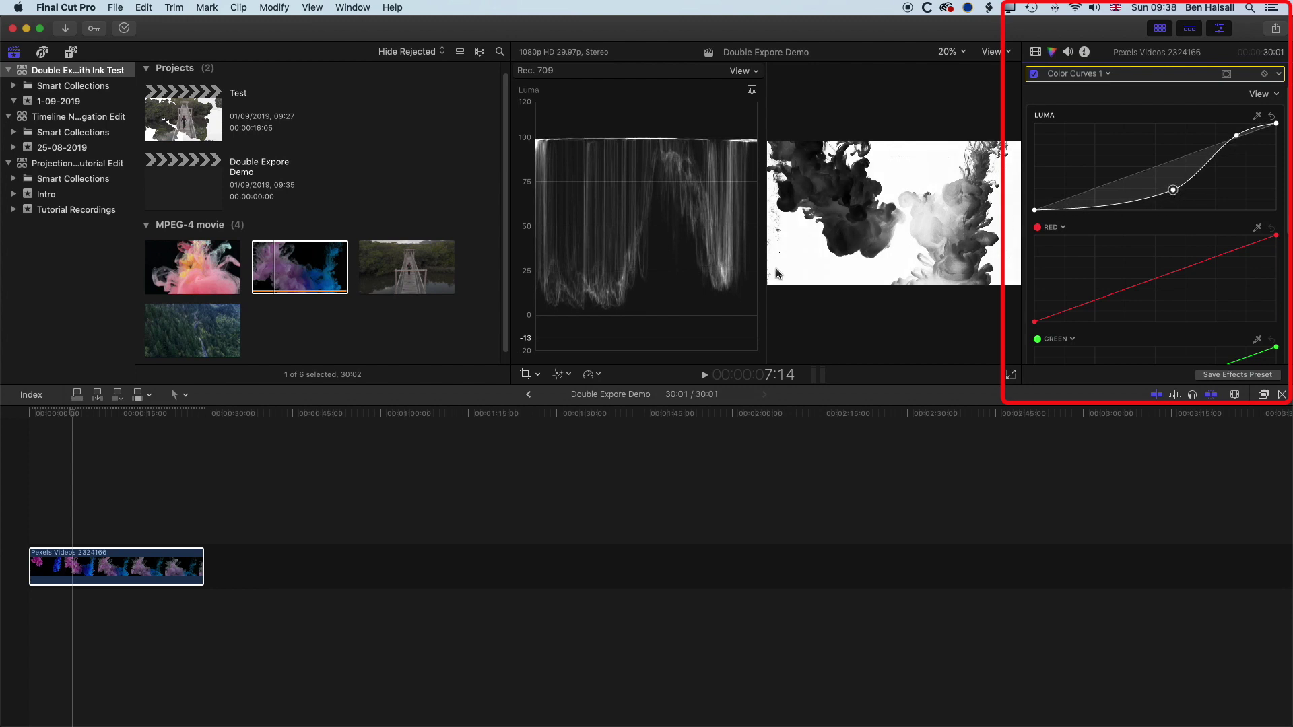
key("Home")
key("space")
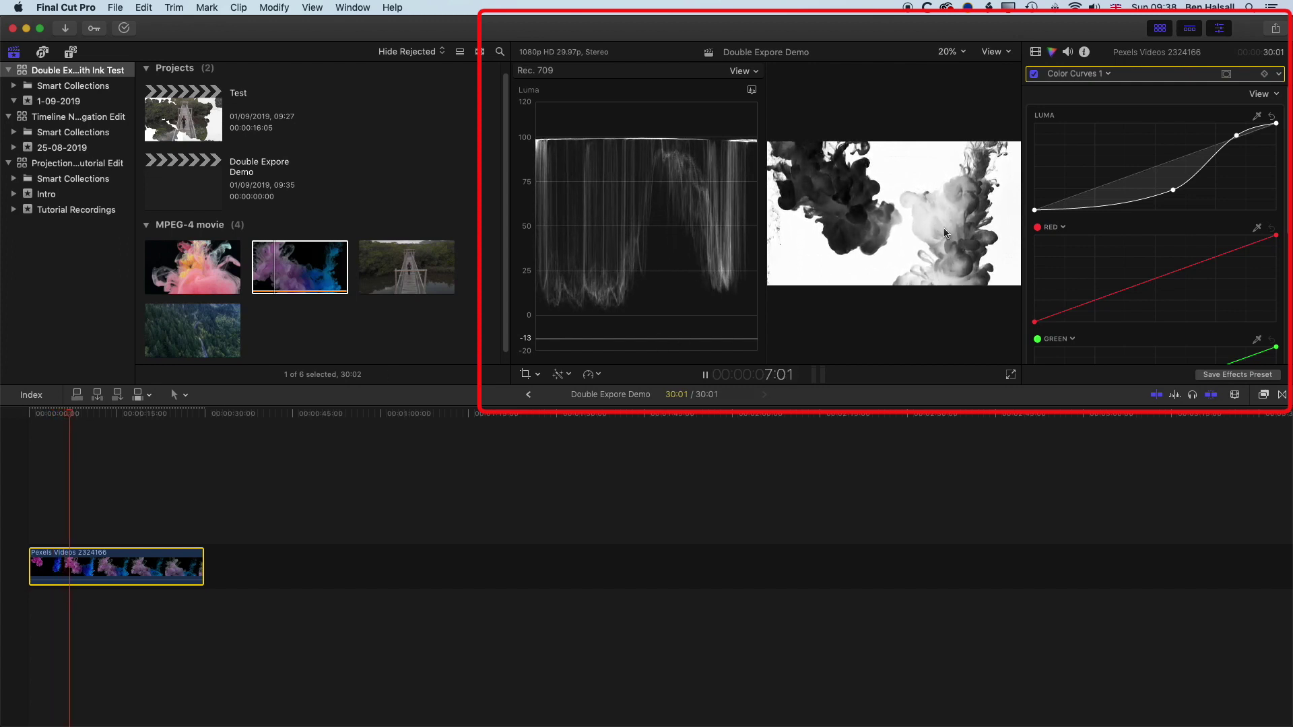
key("space")
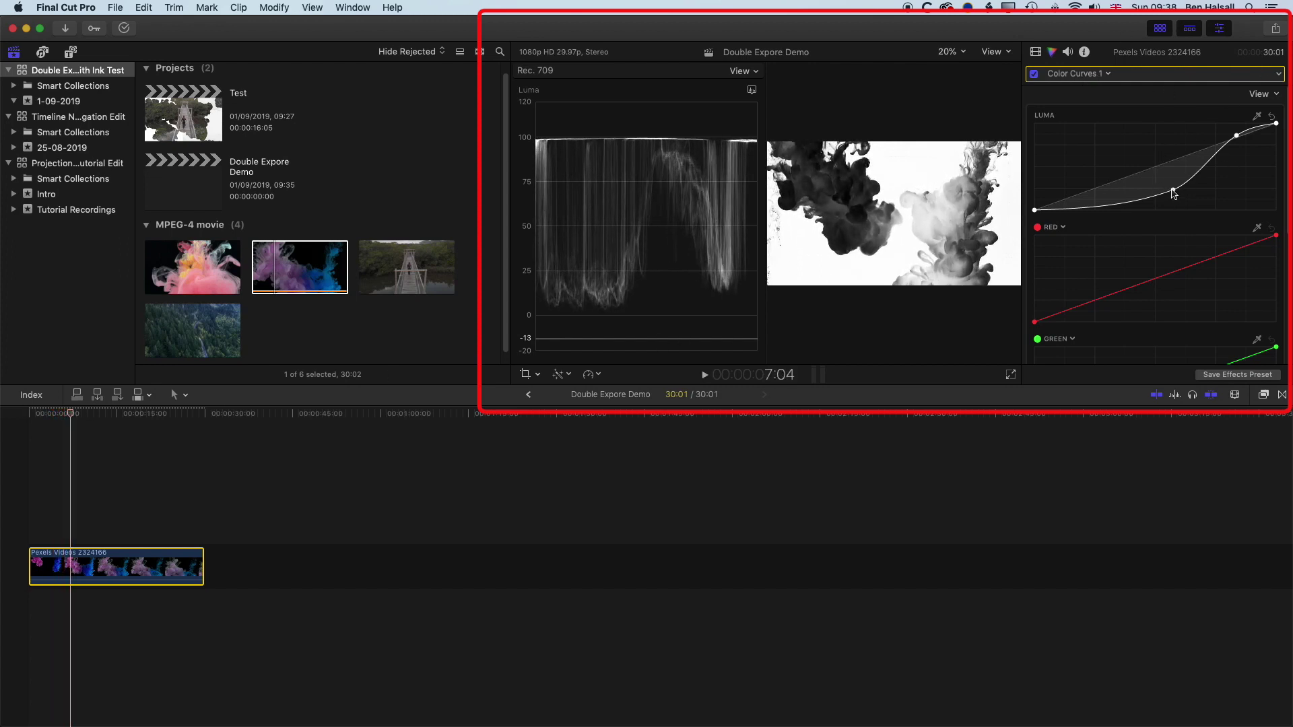
left_click_drag(1237, 135, 1211, 176)
Stack the bridge clip (Pexels Videos 2772958) above the ink clip in the timeline.
left_click(86, 566)
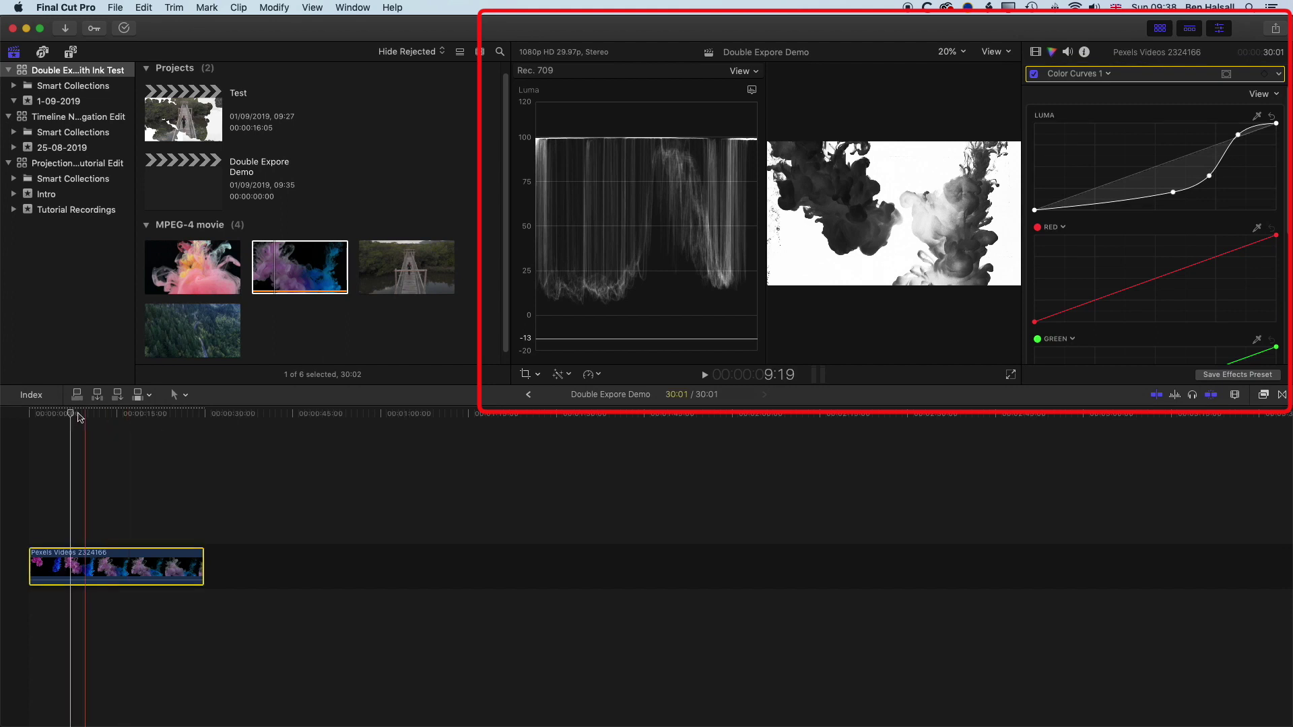
left_click(418, 268)
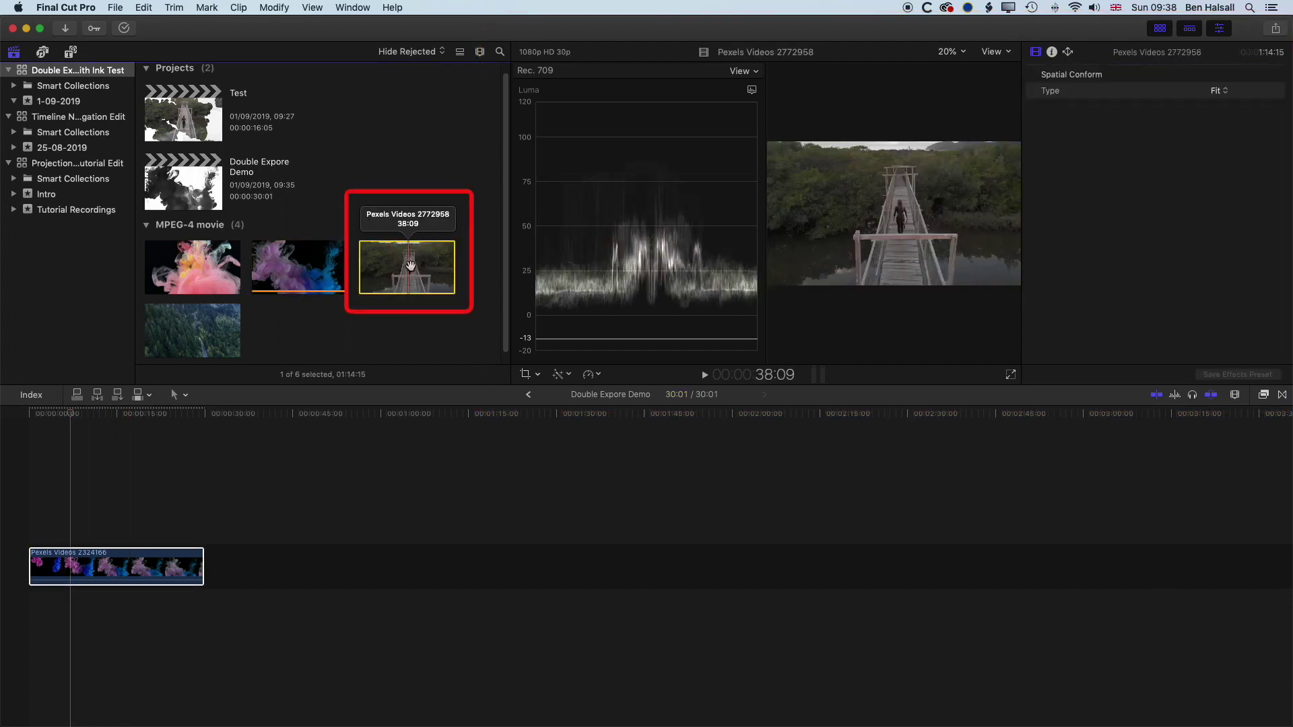
mouse_move(410, 264)
left_mouse_down()
mouse_move(246, 351)
mouse_move(64, 519)
mouse_move(22, 524)
left_mouse_up()
key("super+7")
key("super+6")
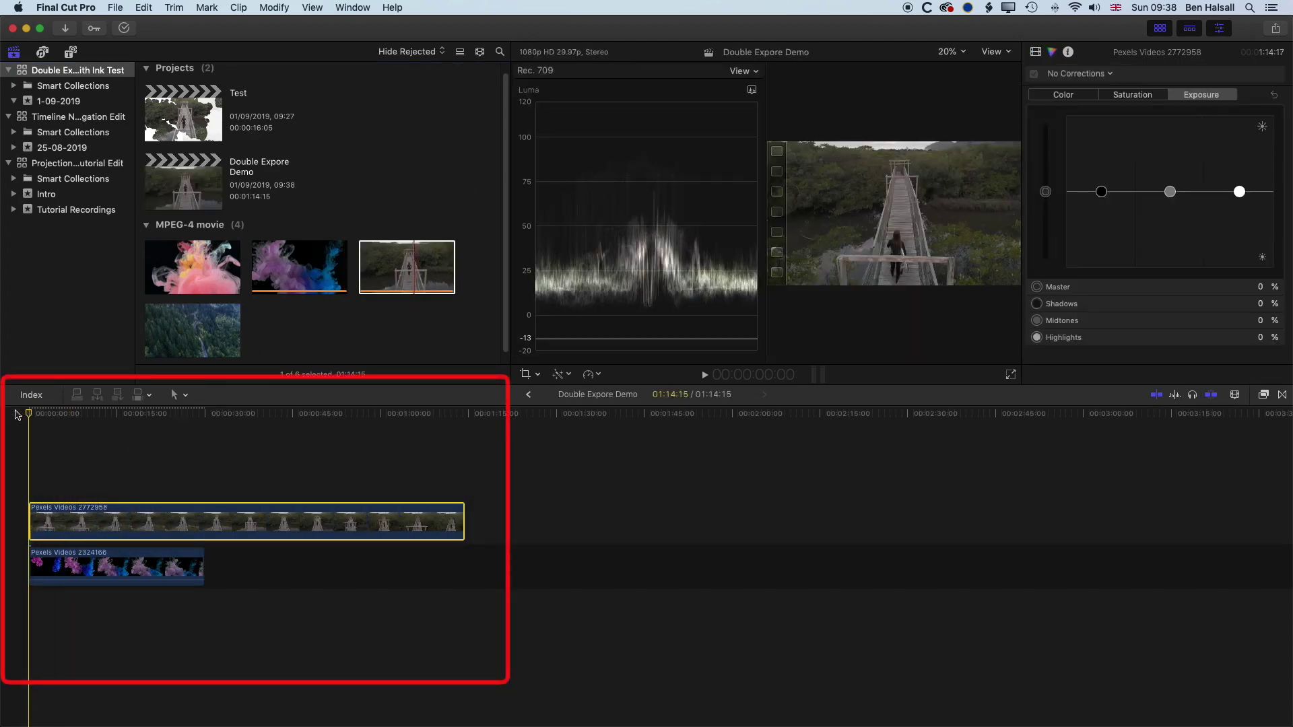
left_click_drag(29, 414, 140, 418)
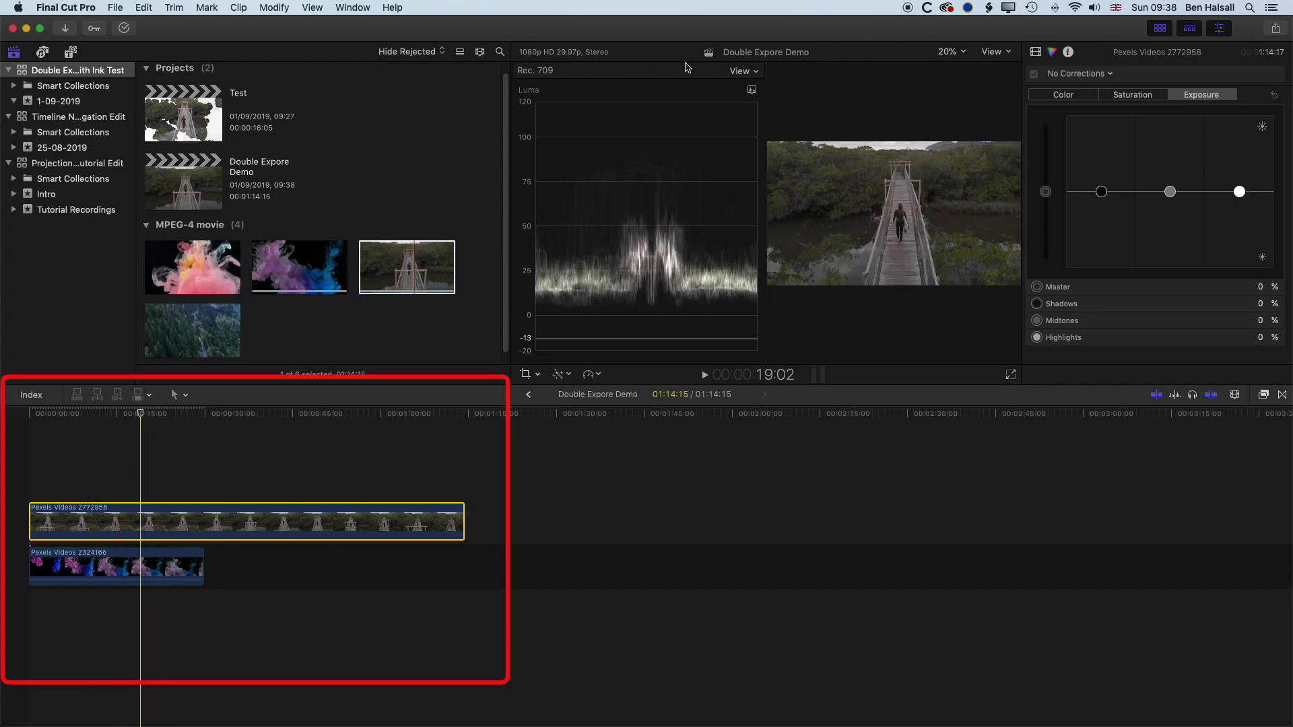
Hide the video scopes so the viewer shows a larger preview.
left_click(1008, 51)
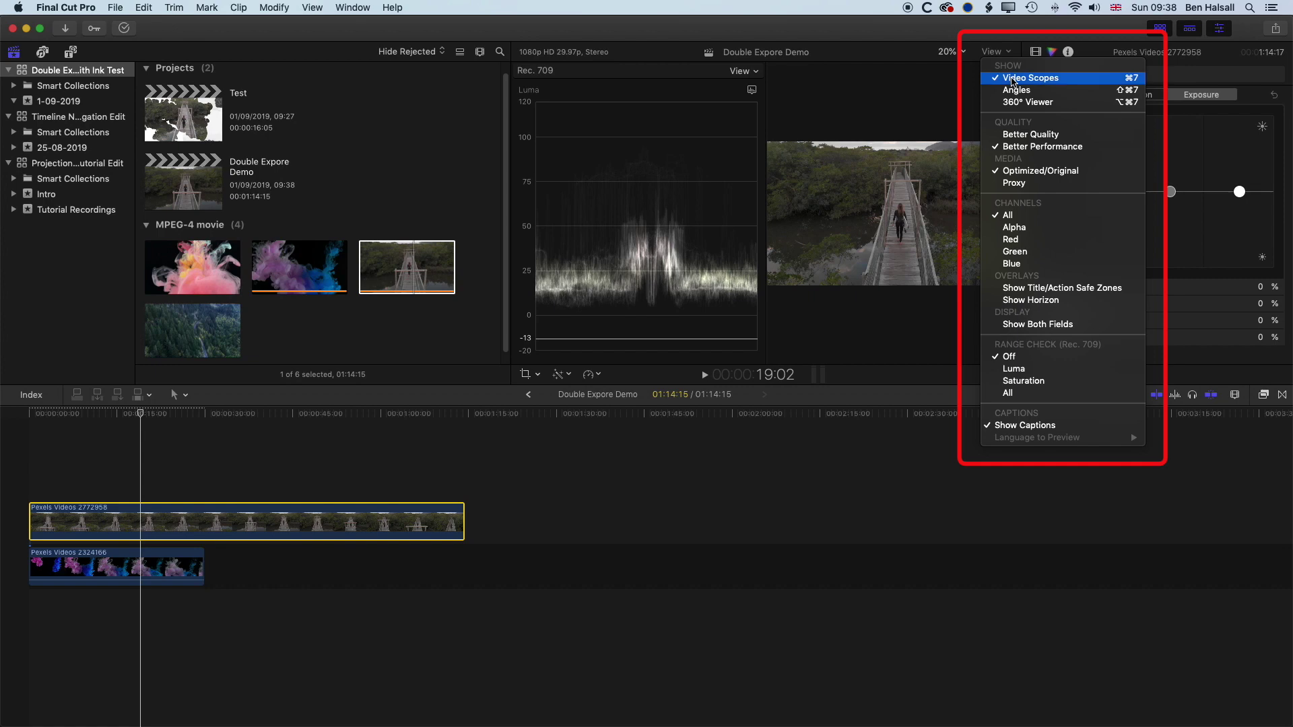
left_click(1012, 80)
left_click(737, 210)
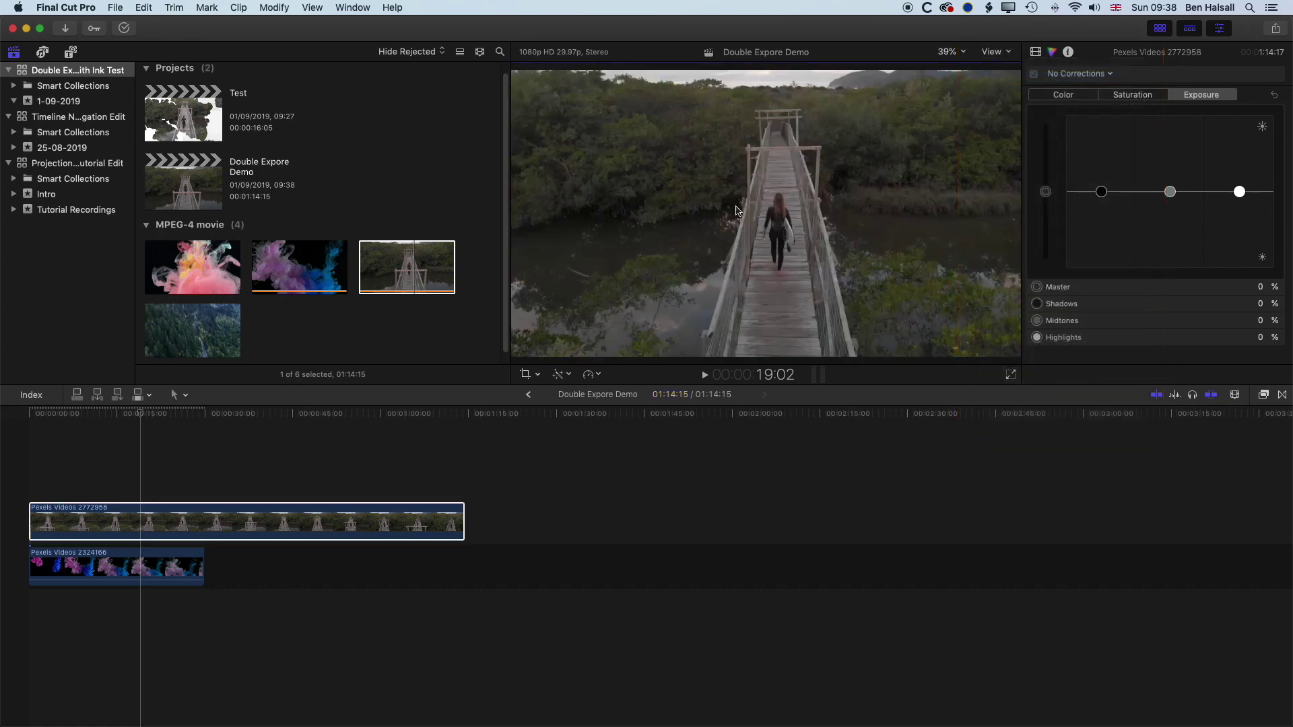
left_click(1008, 54)
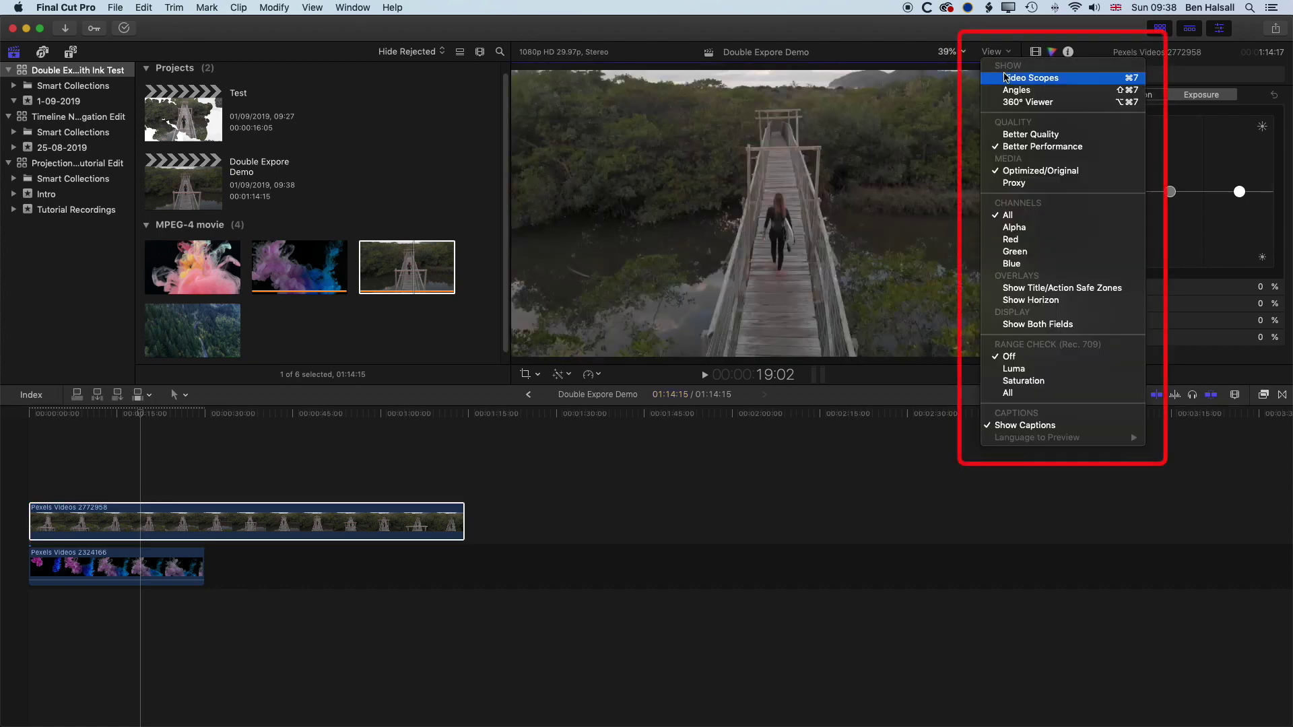
key("Escape")
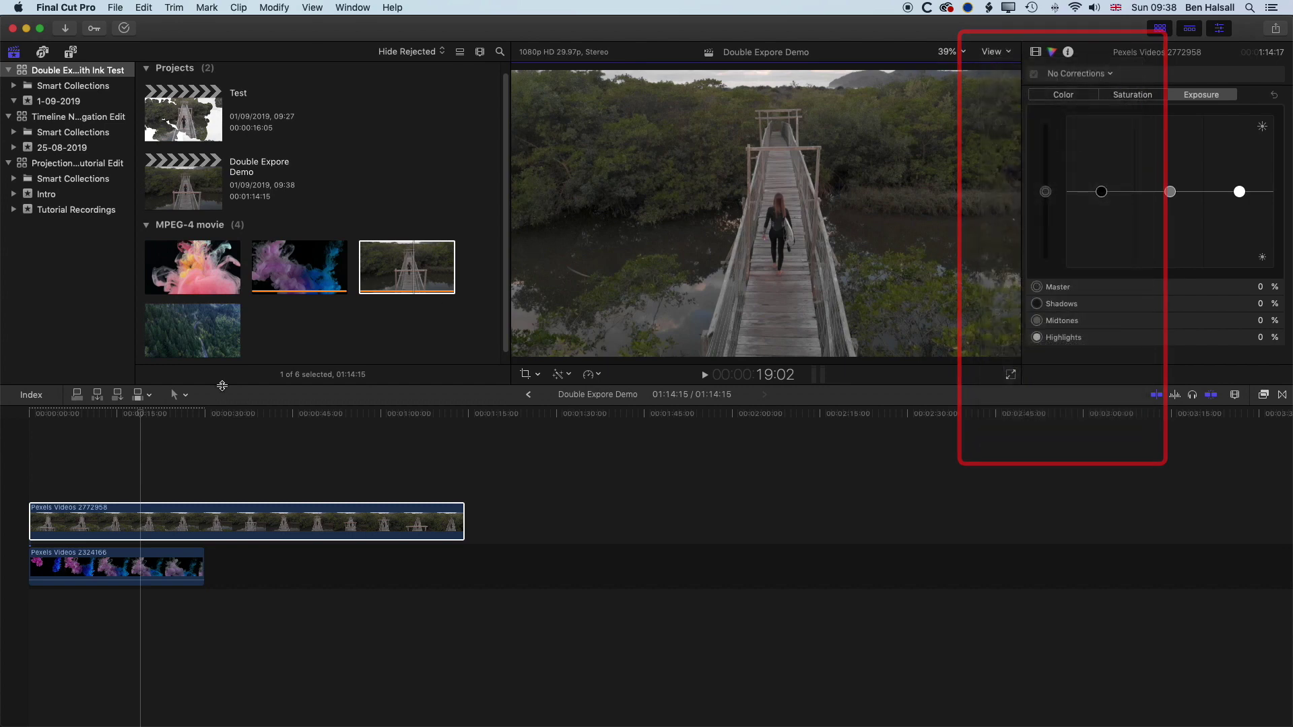
Trim the bridge clip's start and end to match the ink clip's 30:01 length.
left_click(37, 523)
left_click_drag(37, 523, 99, 519)
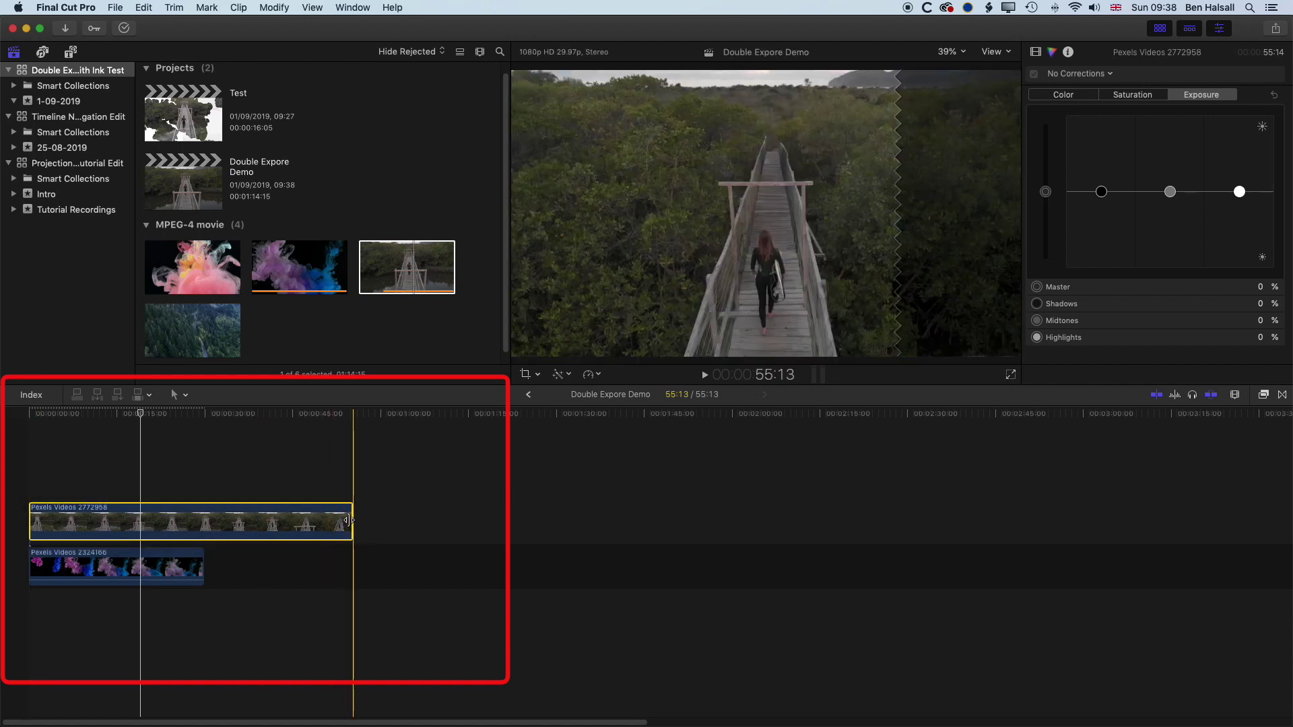
left_click_drag(351, 519, 202, 519)
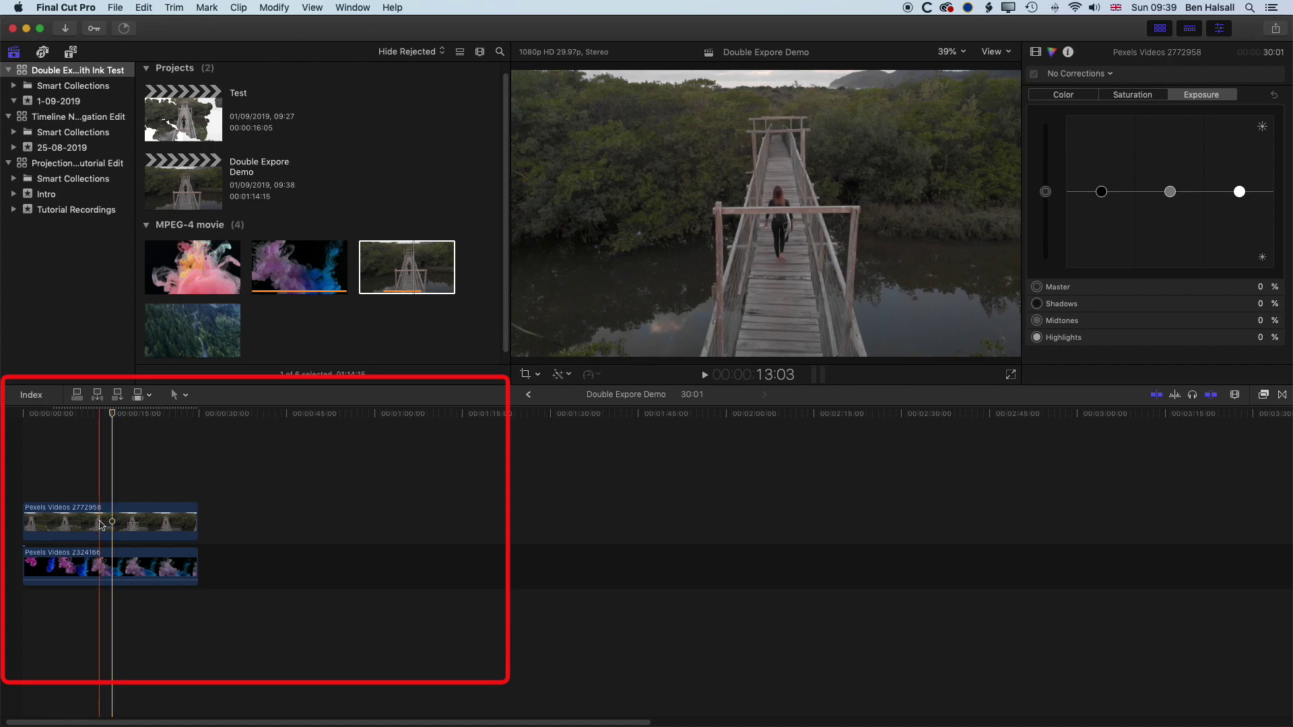
left_click(101, 524)
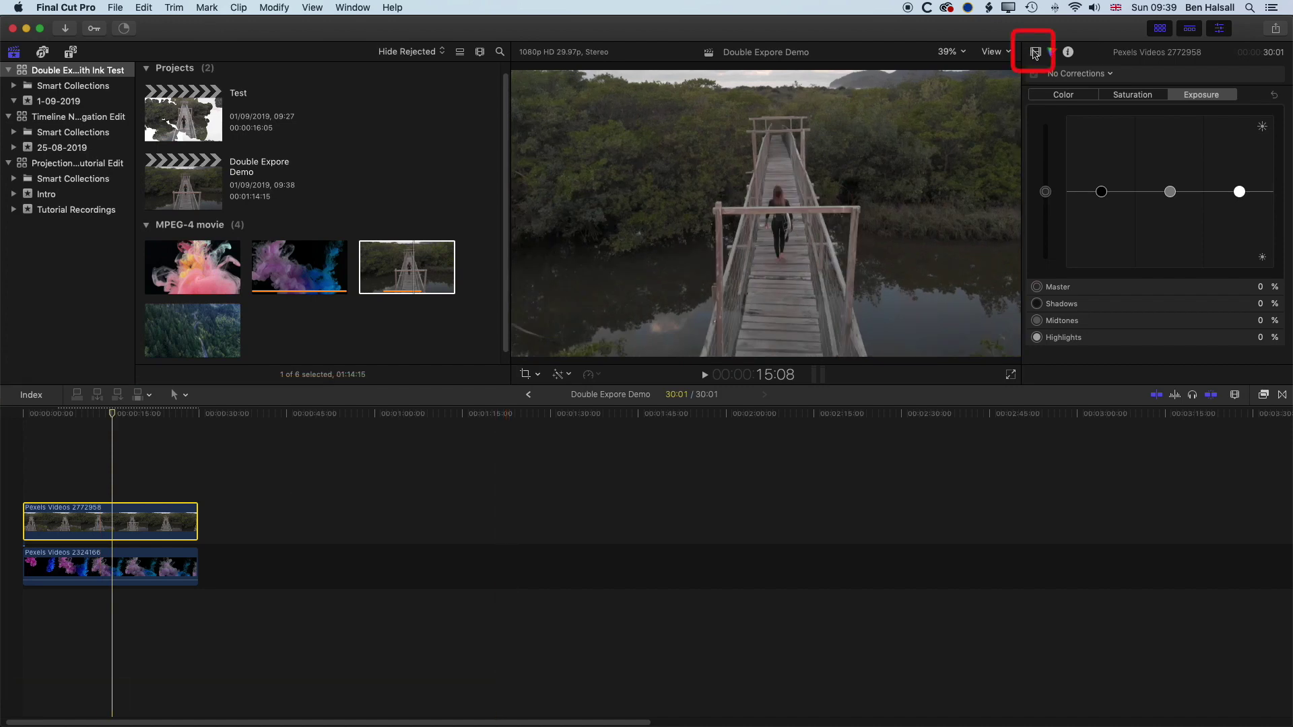
Set the bridge clip's Compositing Blend Mode to Lighten and play the composite from the start.
left_click(1035, 53)
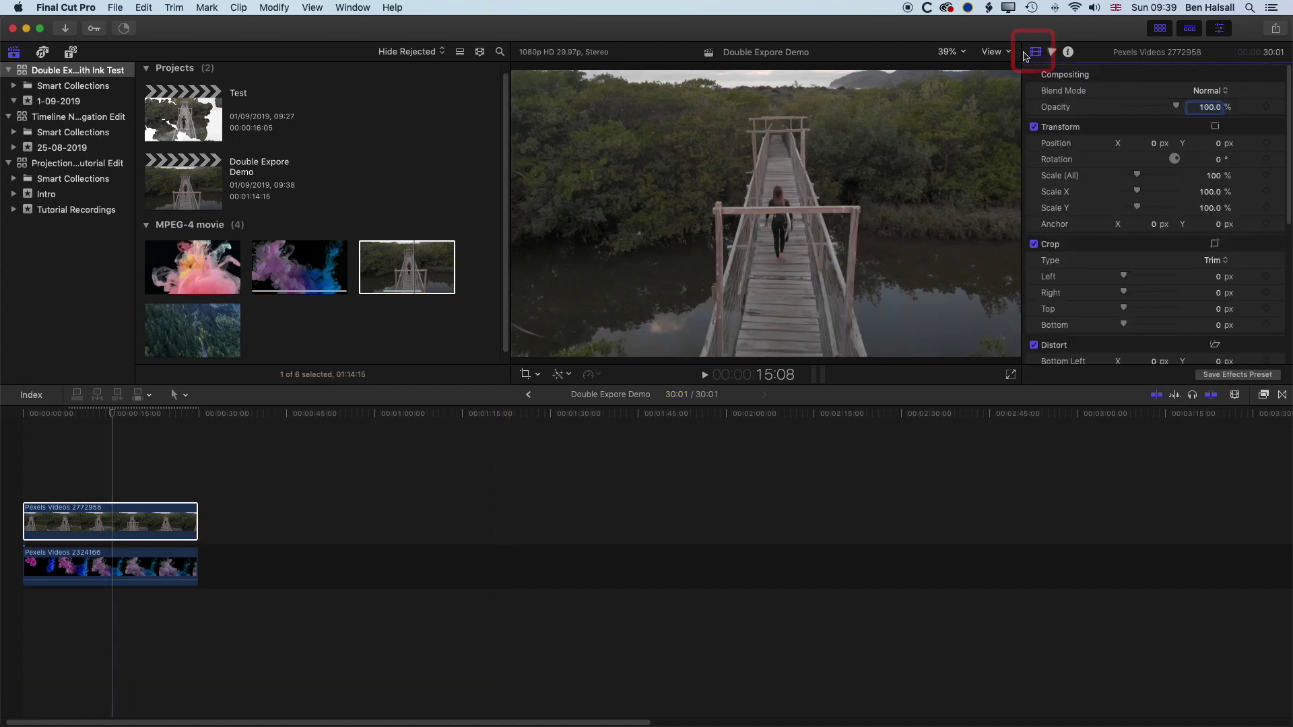
left_click(1221, 92)
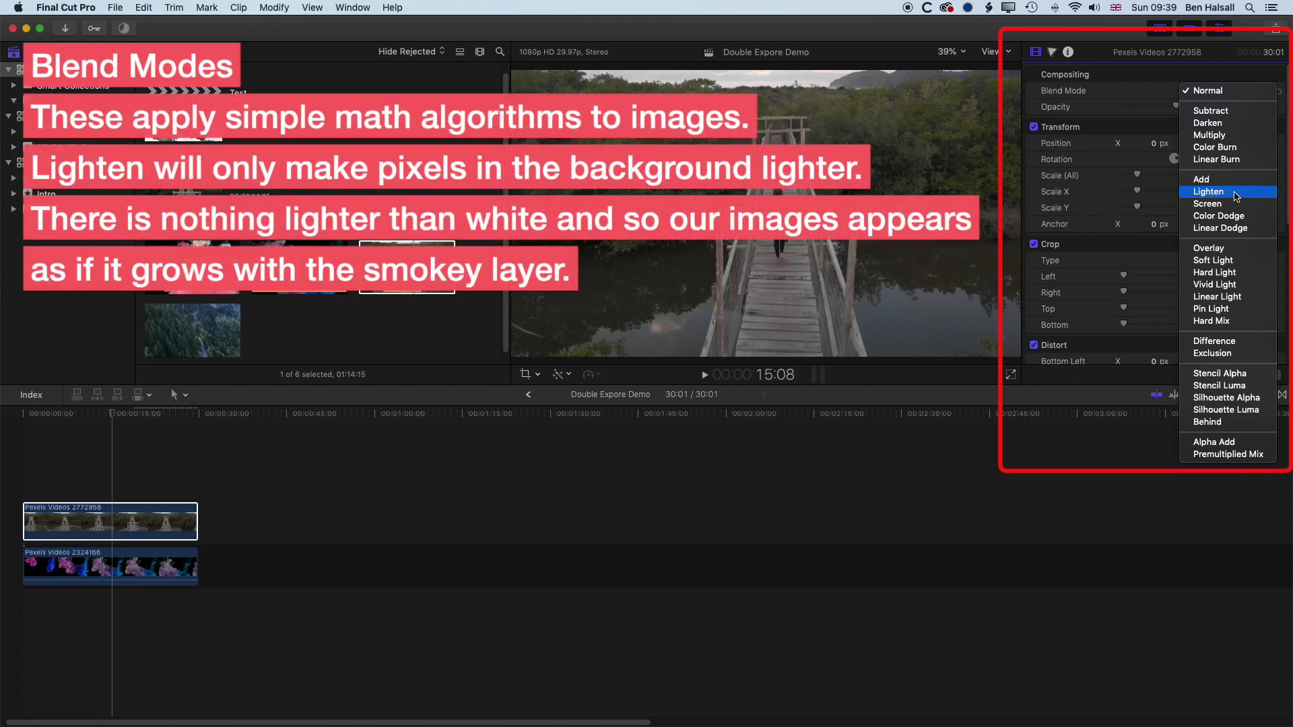
left_click(1236, 198)
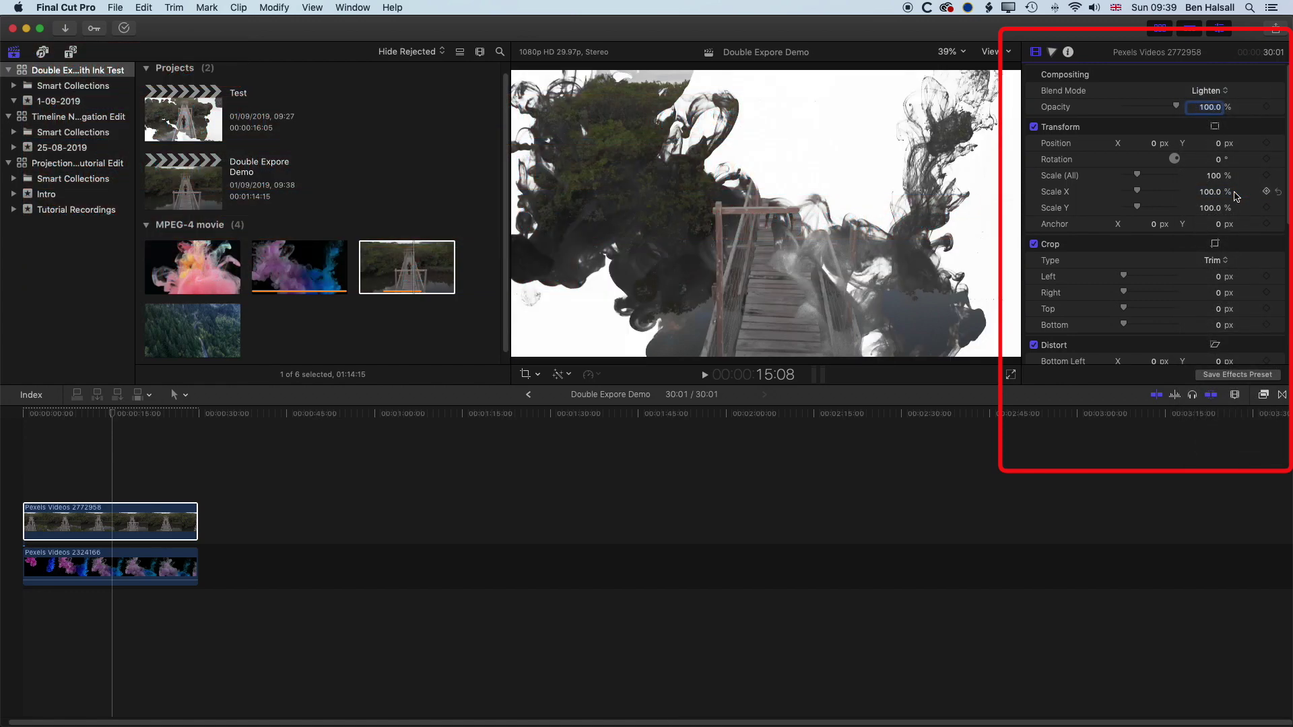
left_click_drag(111, 416, 19, 415)
key("space")
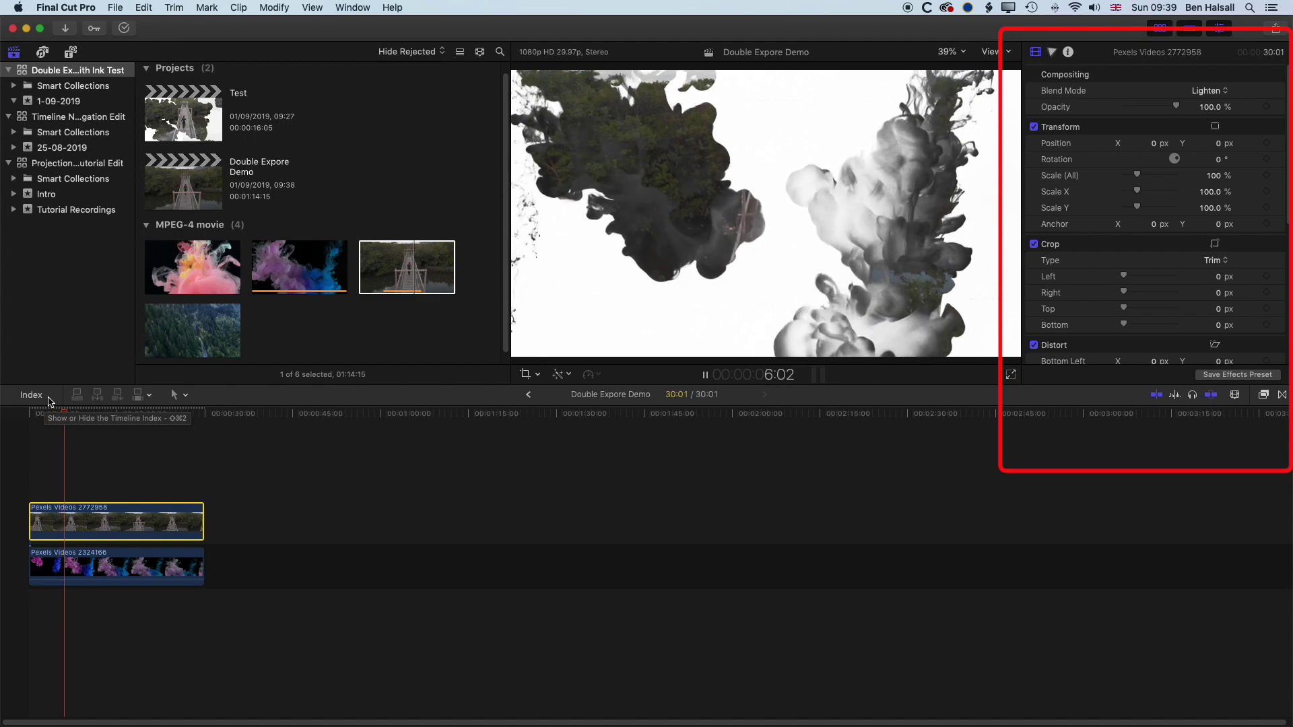
left_click(79, 414)
Pull the ink clip's Color Curves 1 Luma points lower into a steeper S-curve.
mouse_move(86, 417)
left_mouse_down()
mouse_move(109, 418)
mouse_move(67, 418)
mouse_move(104, 418)
mouse_move(91, 420)
left_mouse_up()
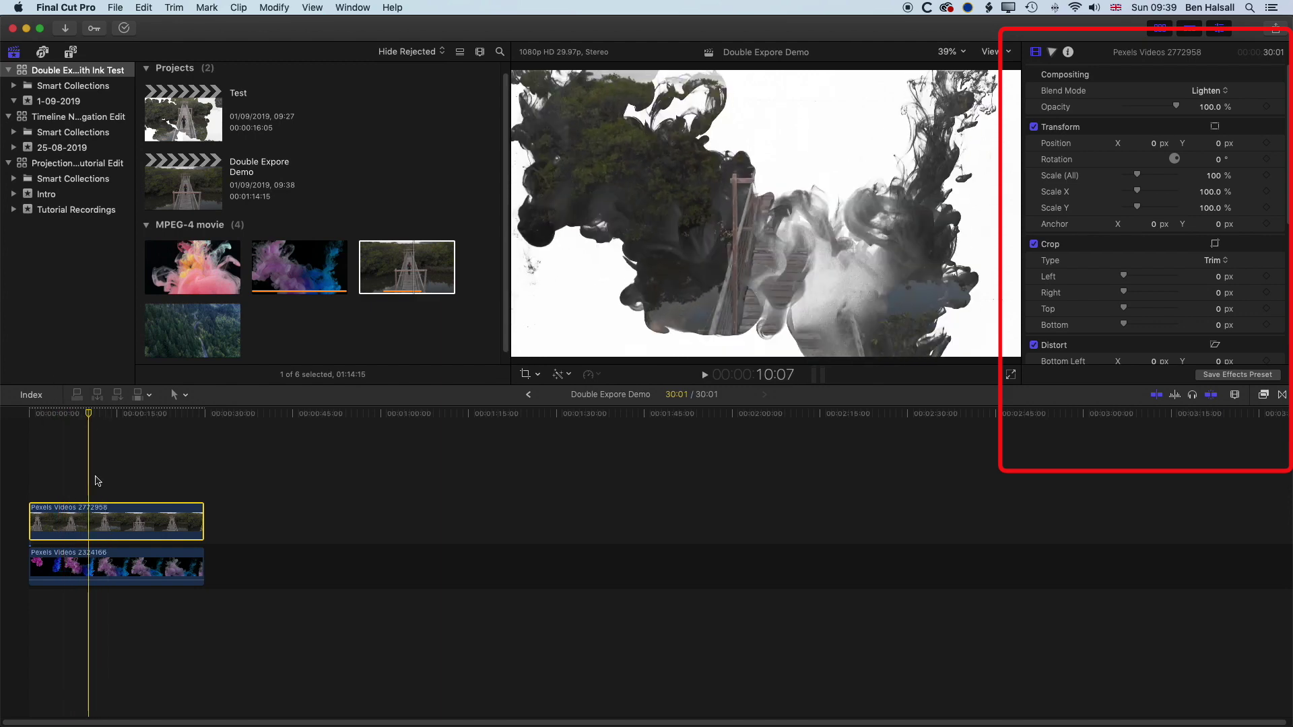
left_click(111, 569)
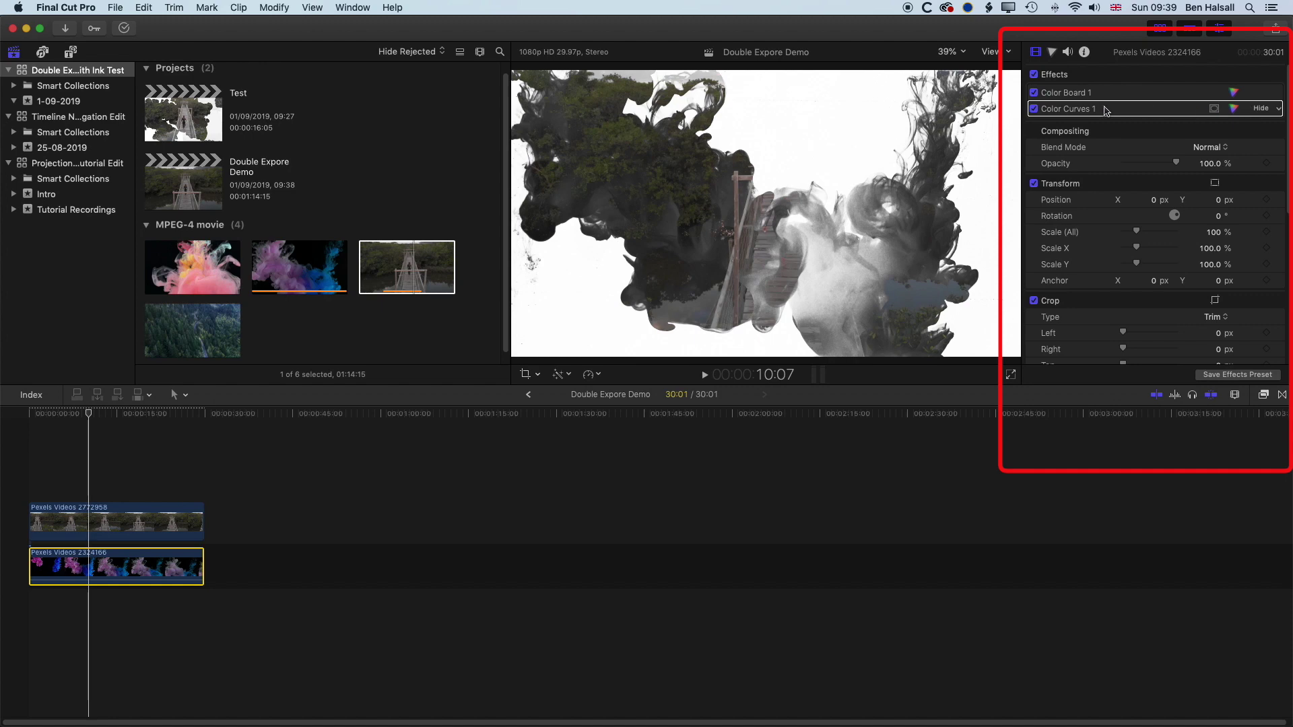
left_click(1236, 112)
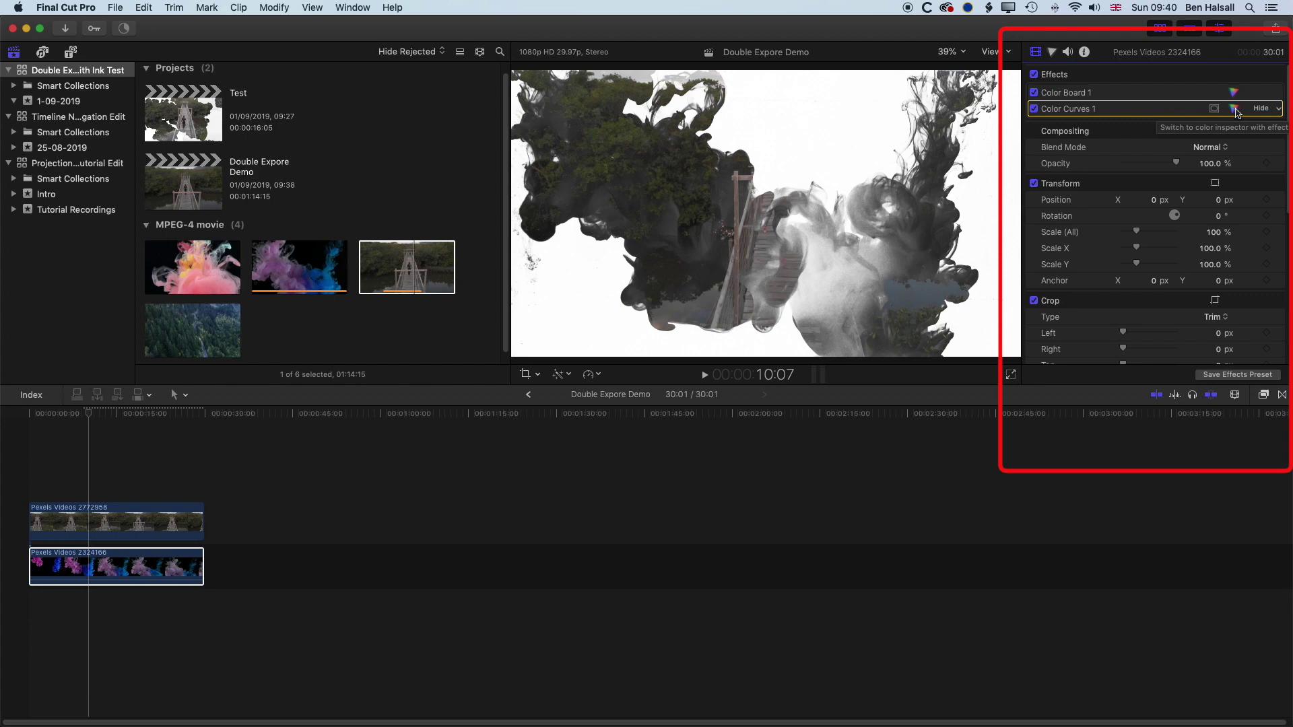
left_click(1235, 111)
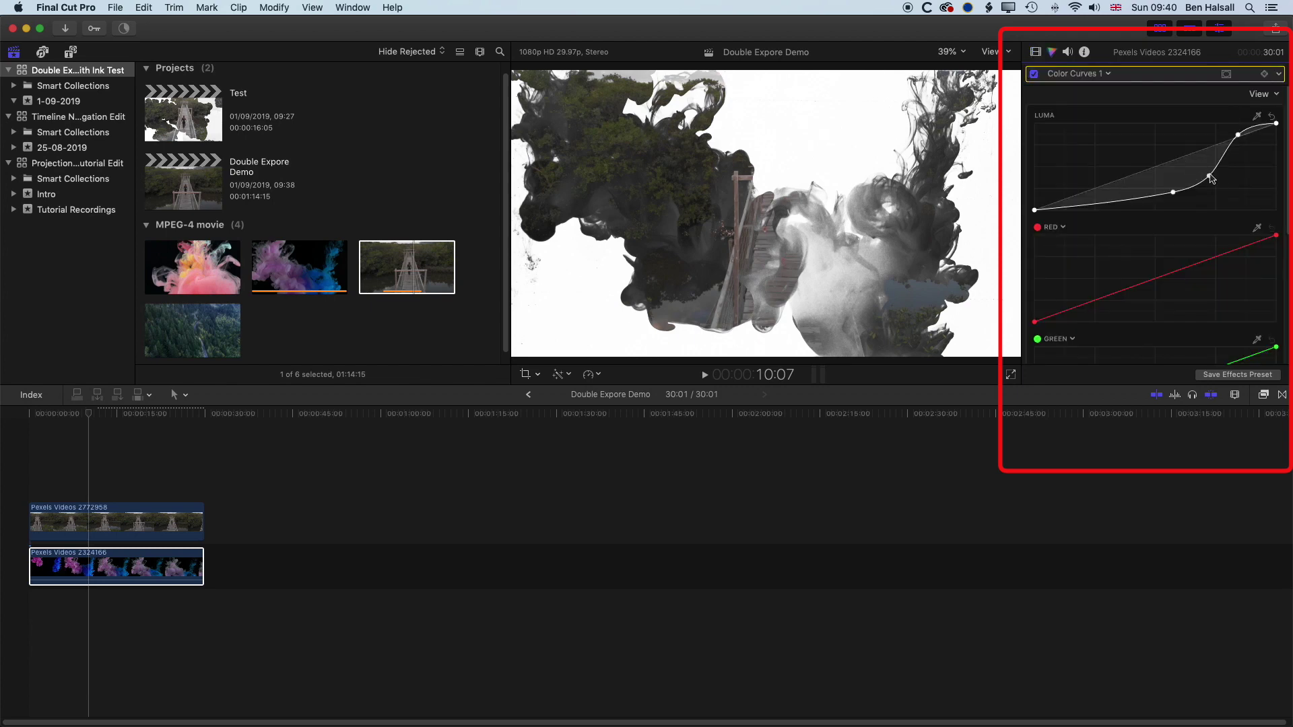
mouse_move(1235, 136)
left_mouse_down()
mouse_move(1239, 151)
mouse_move(1242, 135)
left_mouse_up()
left_click_drag(1209, 178, 1170, 199)
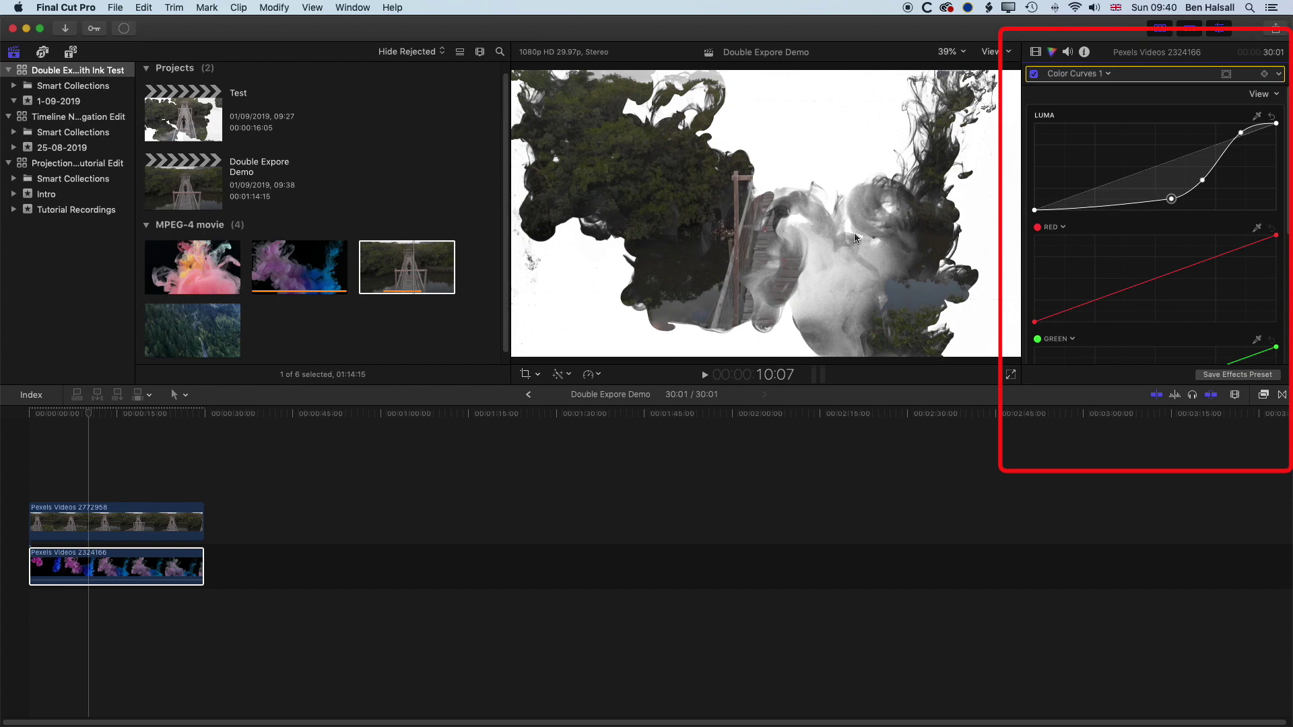
Toggle the bridge clip off and on, then lower the ink clip's Luma curve points to refine the matte.
left_click(101, 523)
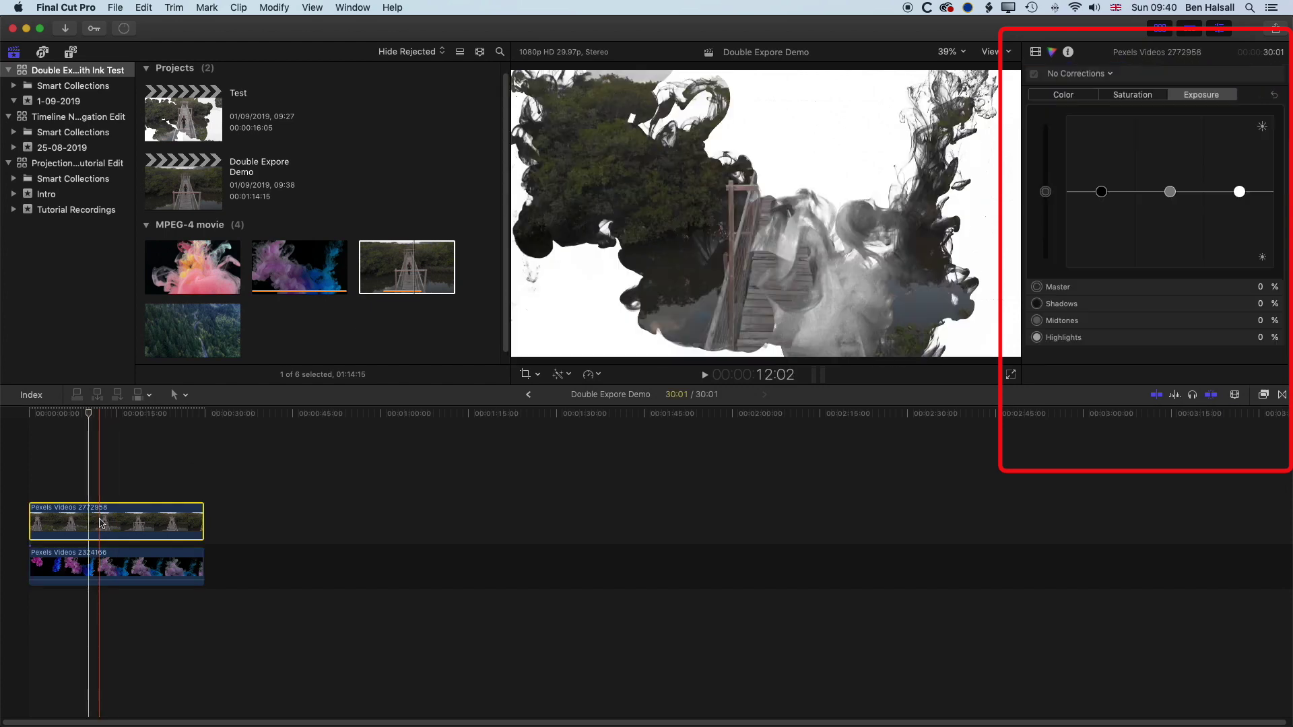
key("v")
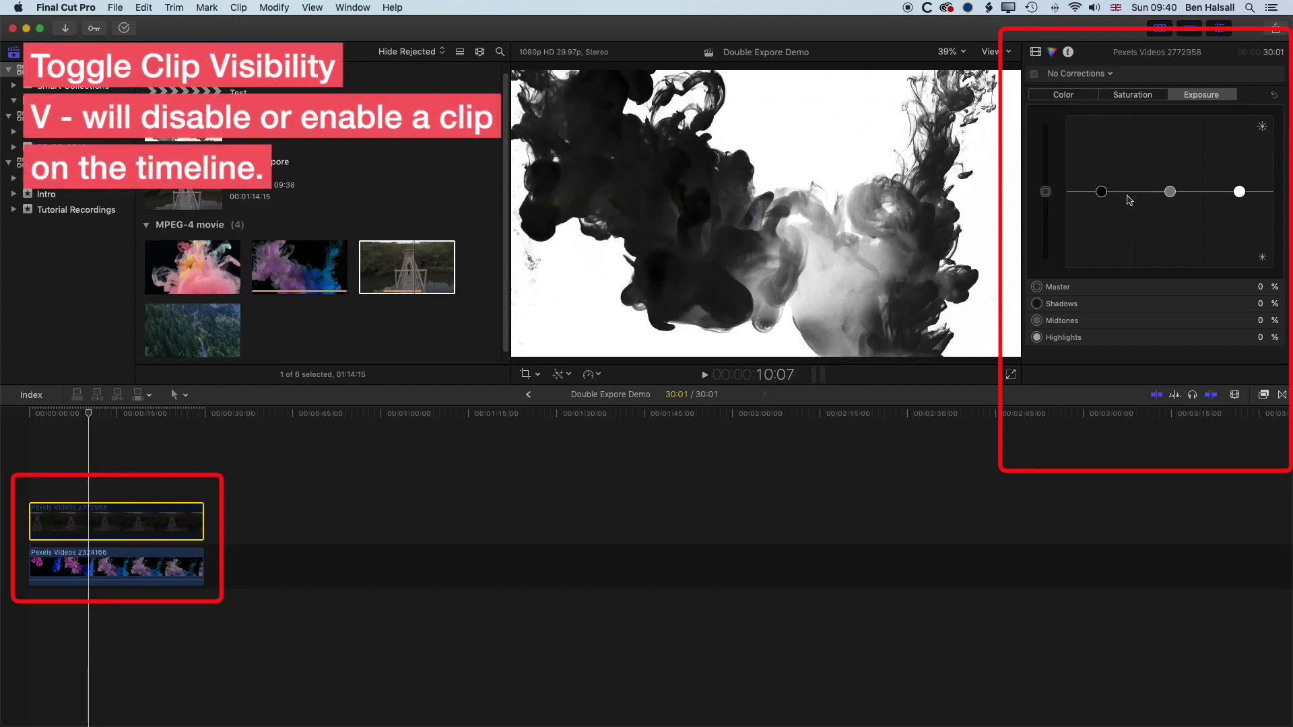
key("v")
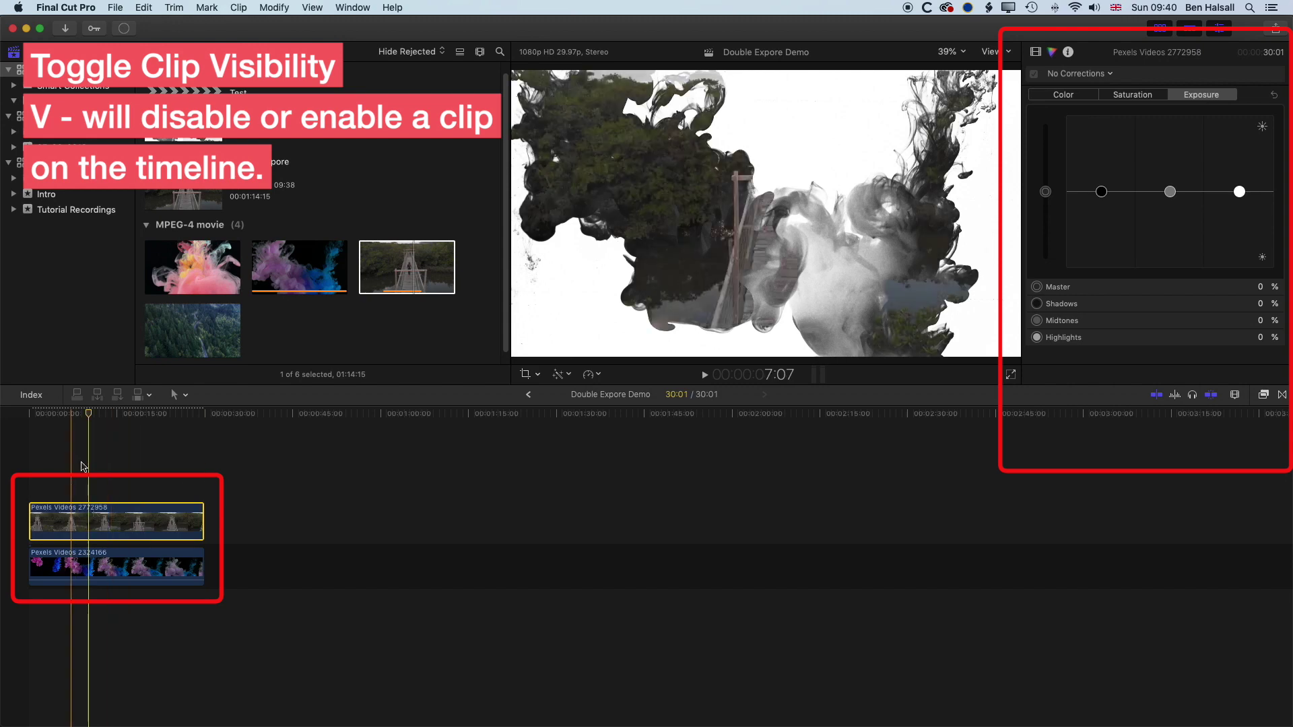
left_click(116, 571)
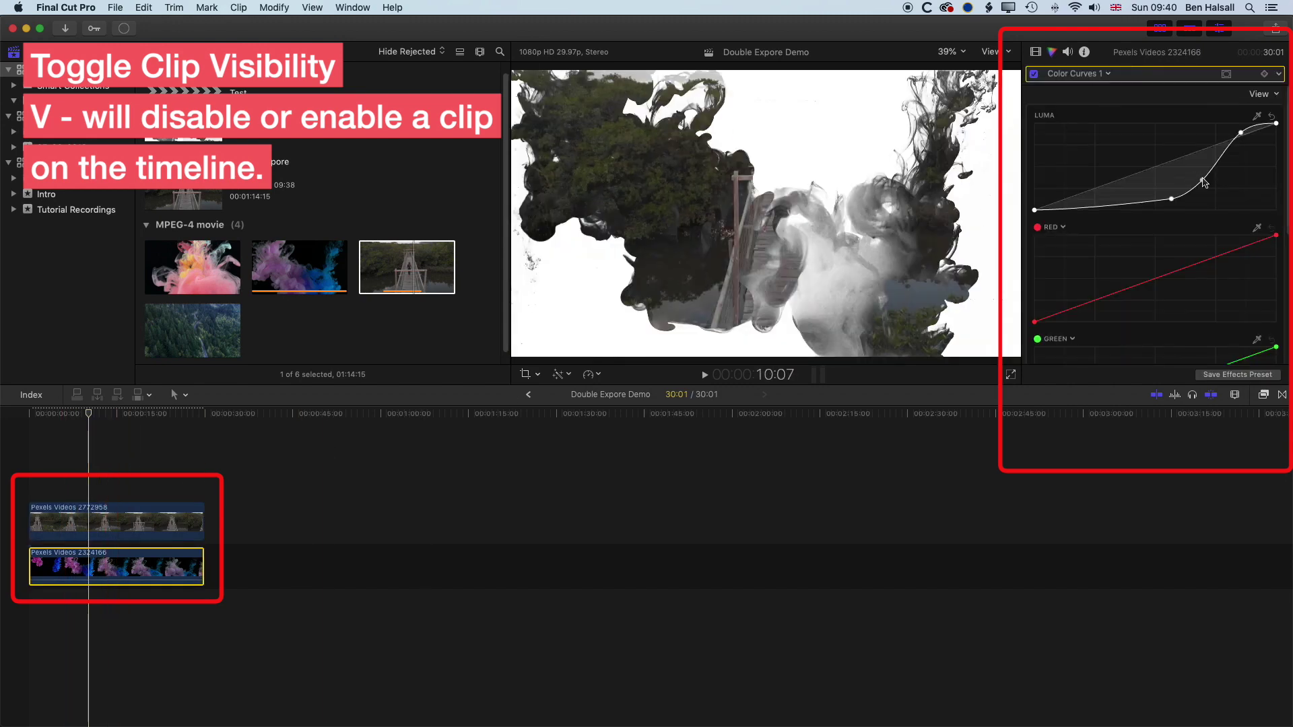
left_click_drag(1202, 181, 1202, 190)
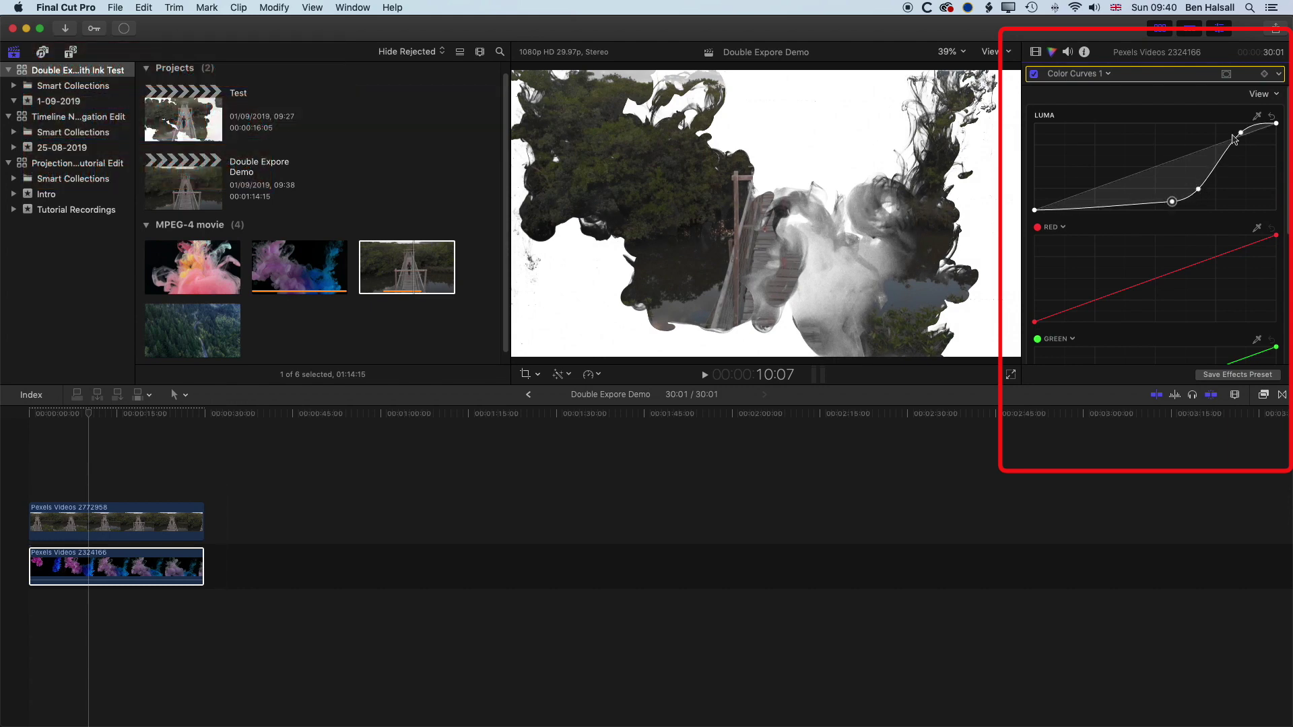
mouse_move(1244, 137)
left_mouse_down()
mouse_move(1241, 159)
mouse_move(1237, 141)
left_mouse_up()
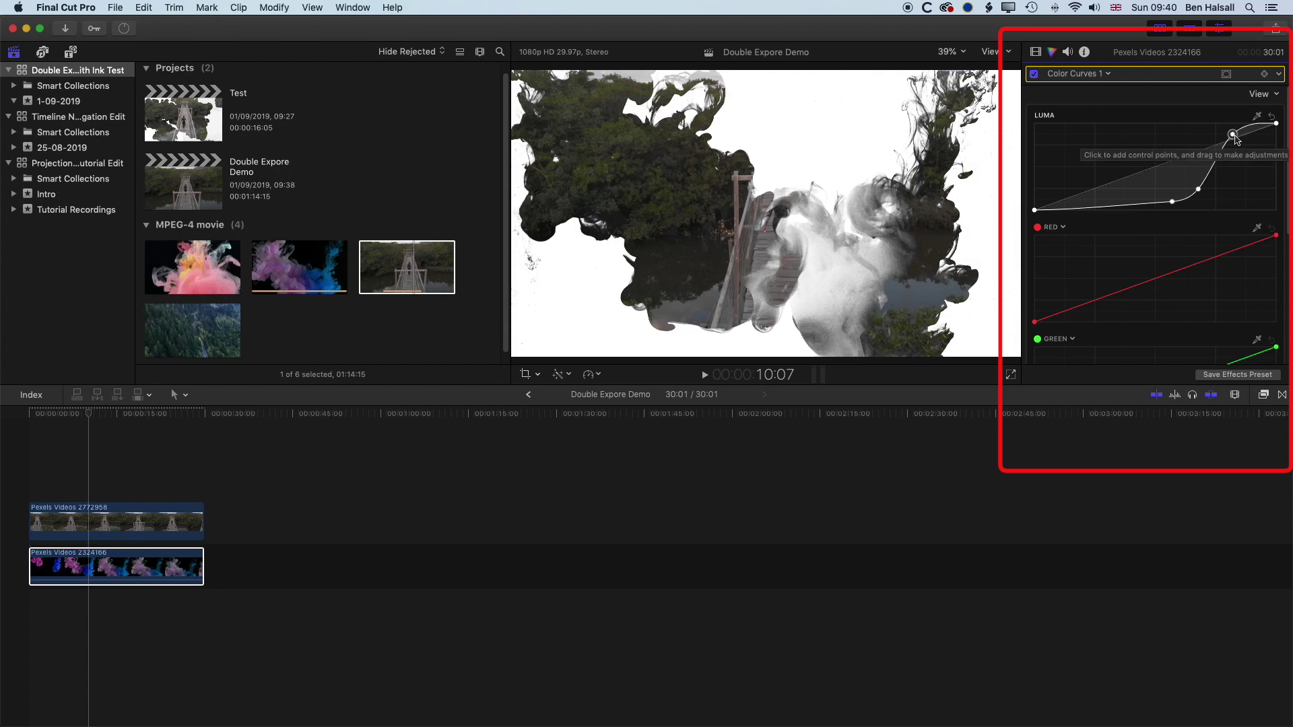
left_click(81, 568)
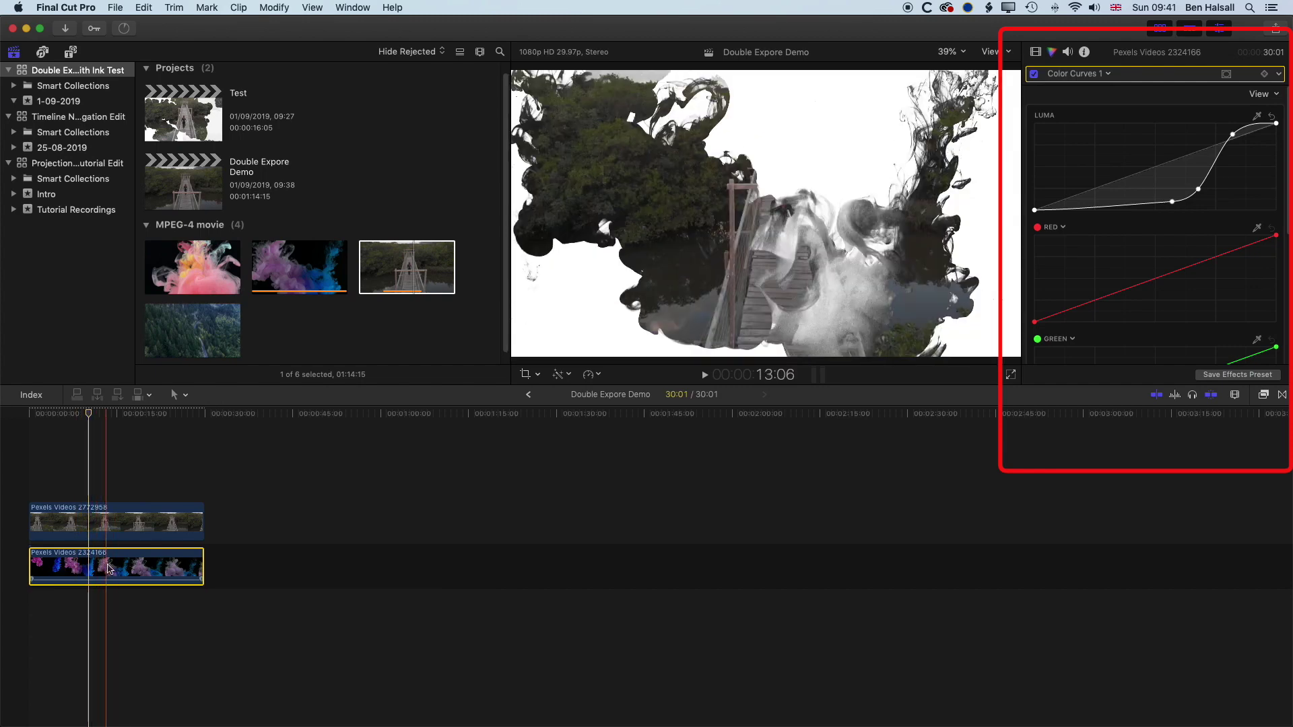
Review the composite, then insert the pink smoke clip (Pexels Videos 1943483) between the bridge and ink layers.
left_click(27, 418)
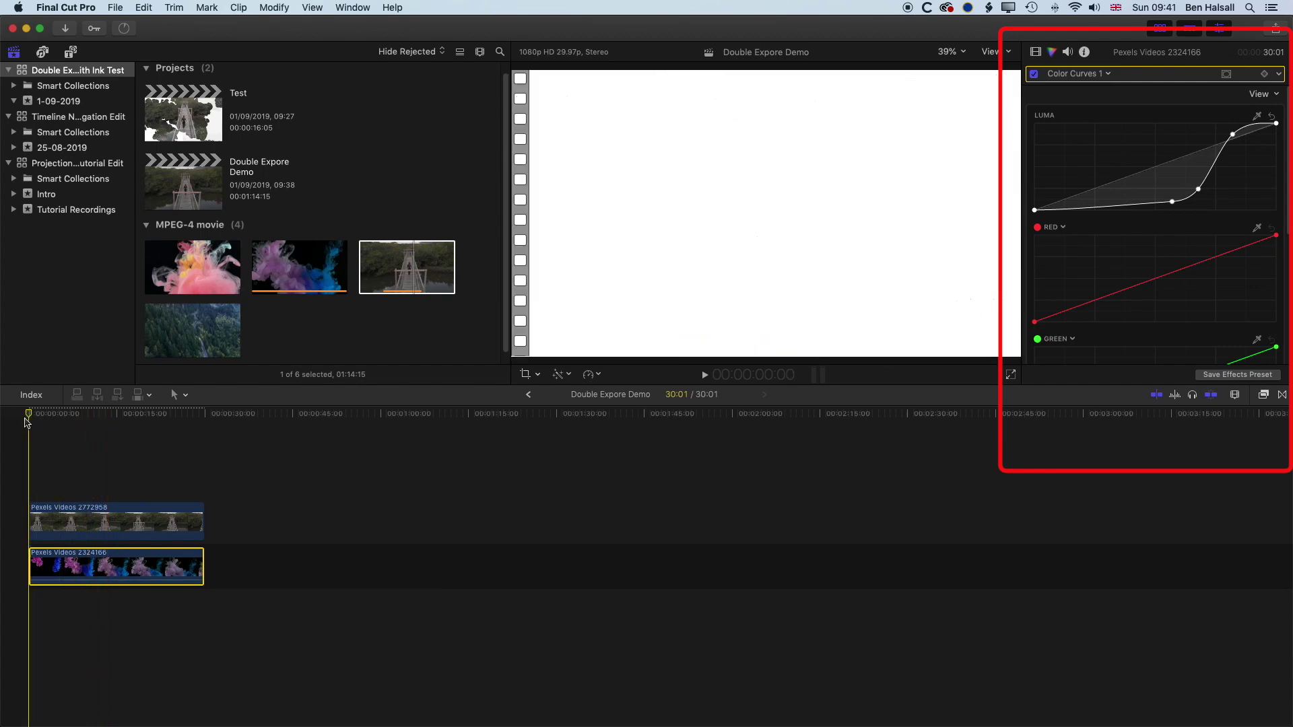
key("space")
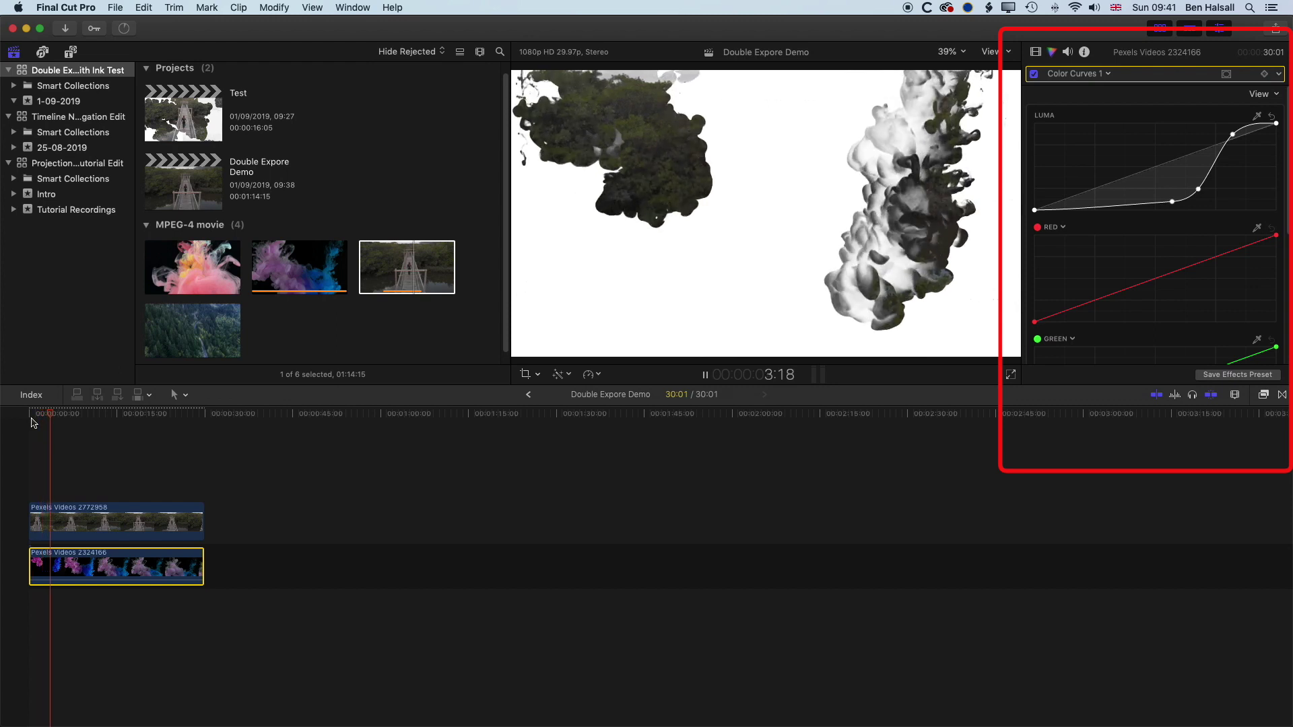
key("space")
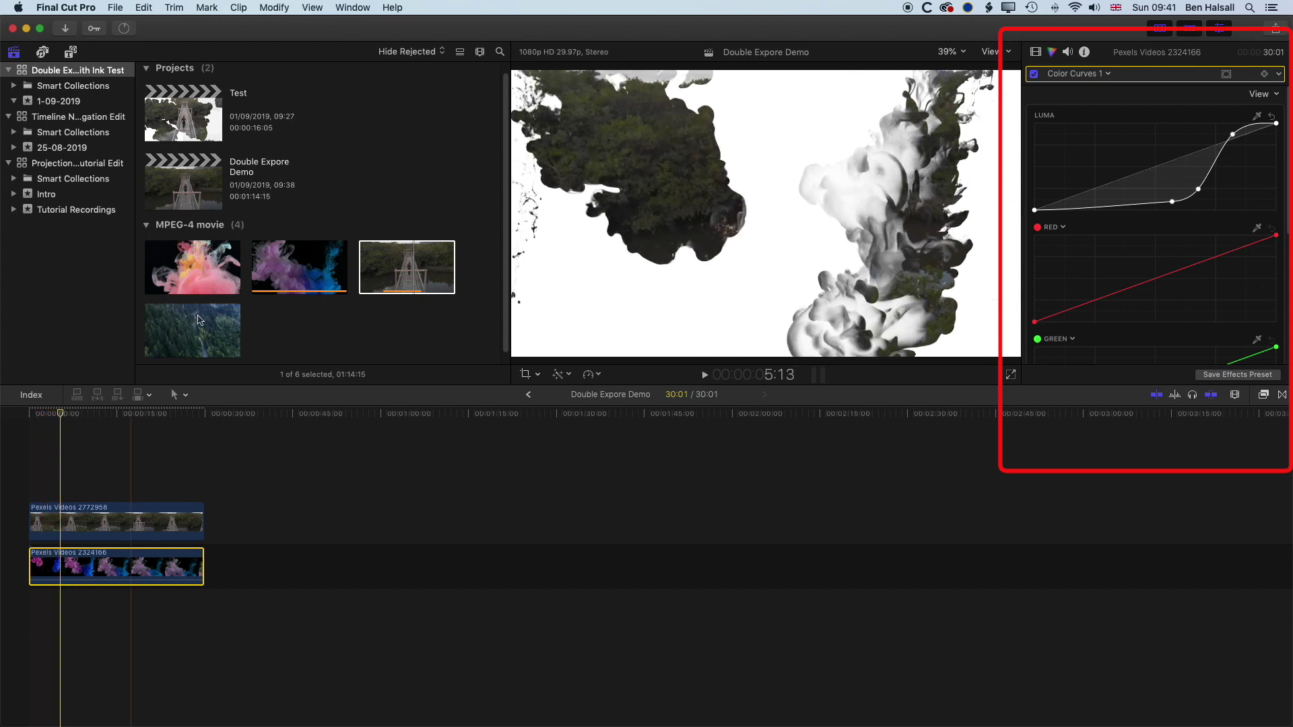
left_click(195, 267)
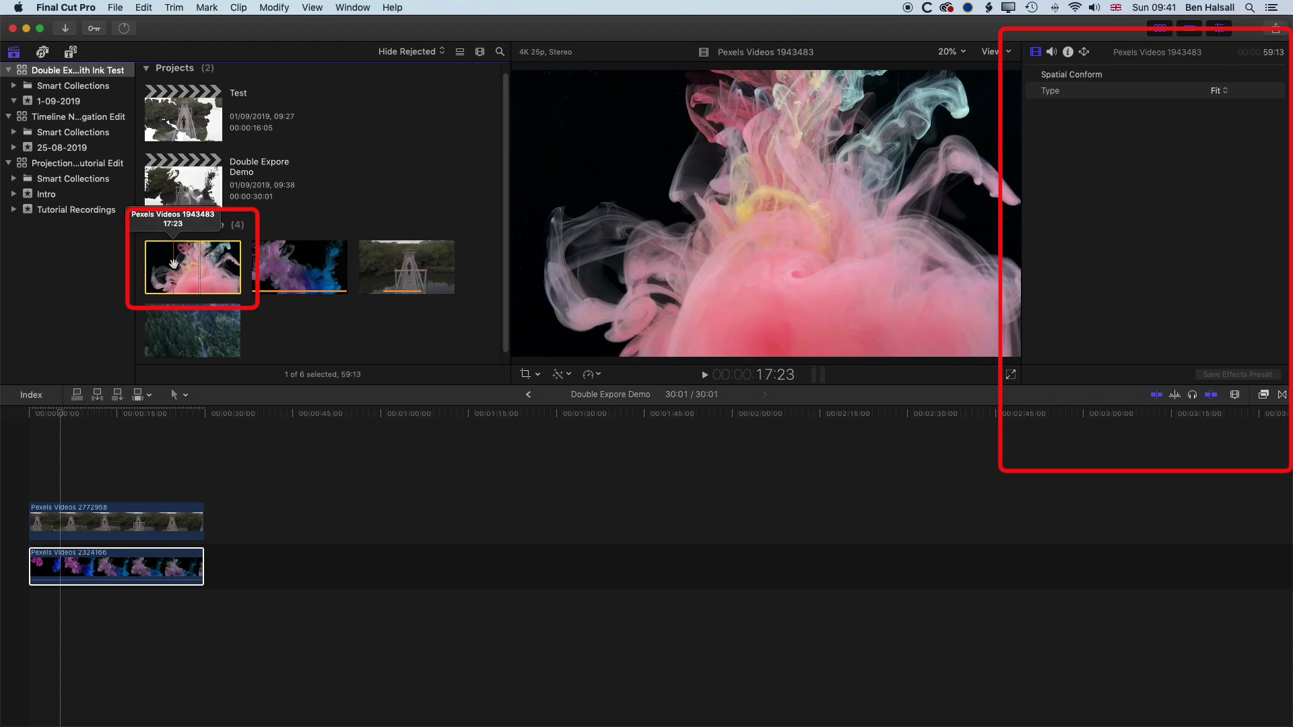
left_click_drag(174, 264, 62, 526)
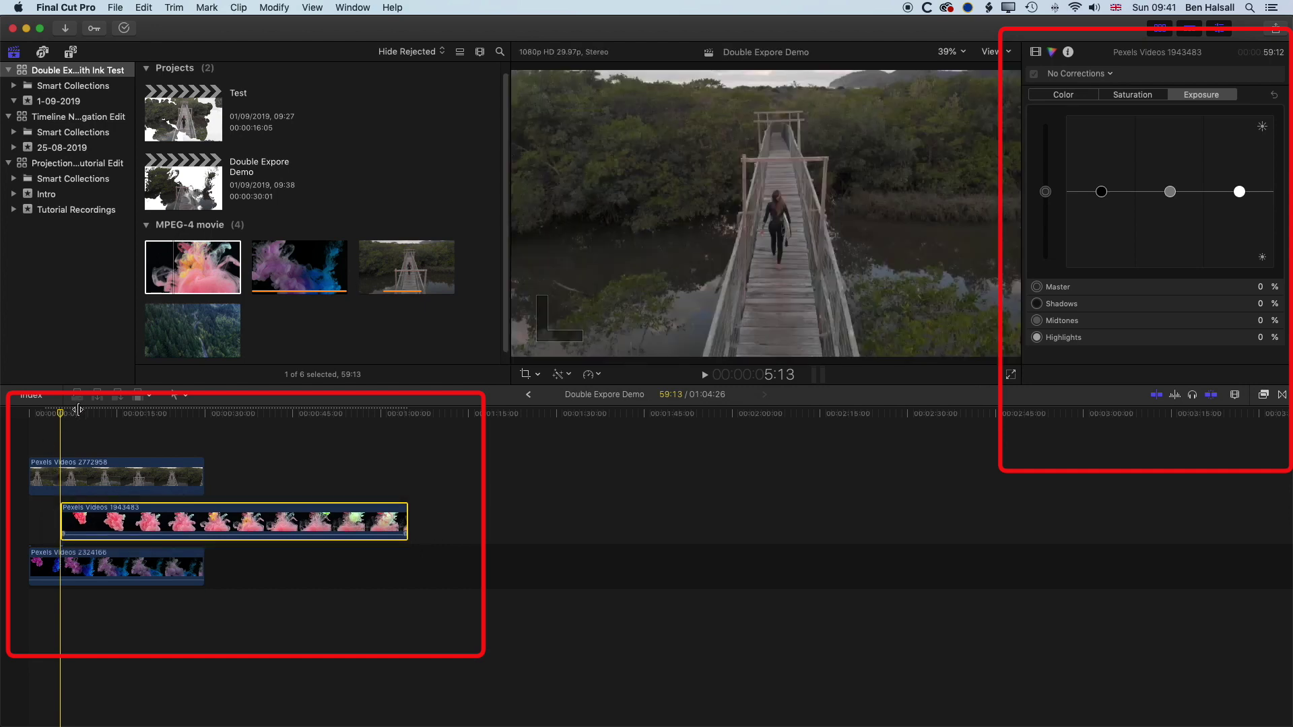
Disable the bridge clip and trim the pink clip's end to 30:01 to match the others.
left_click(80, 474)
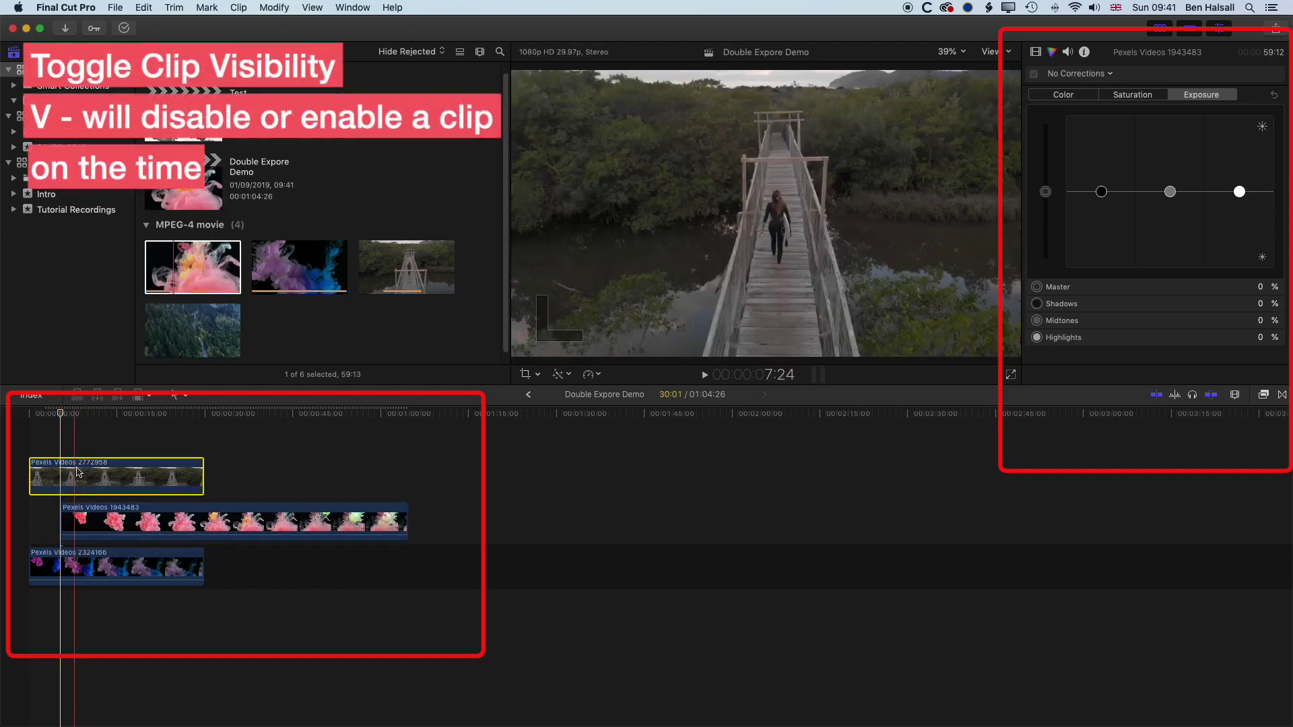
key("v")
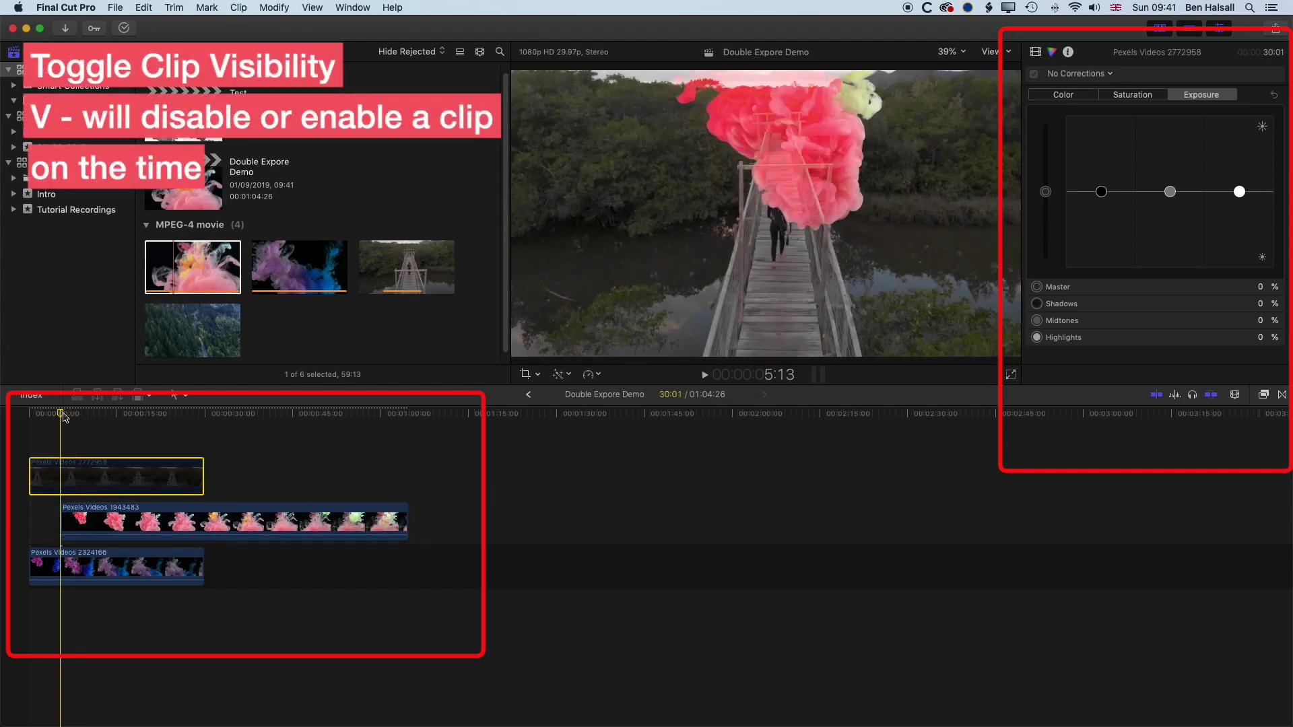
left_click_drag(64, 417, 161, 428)
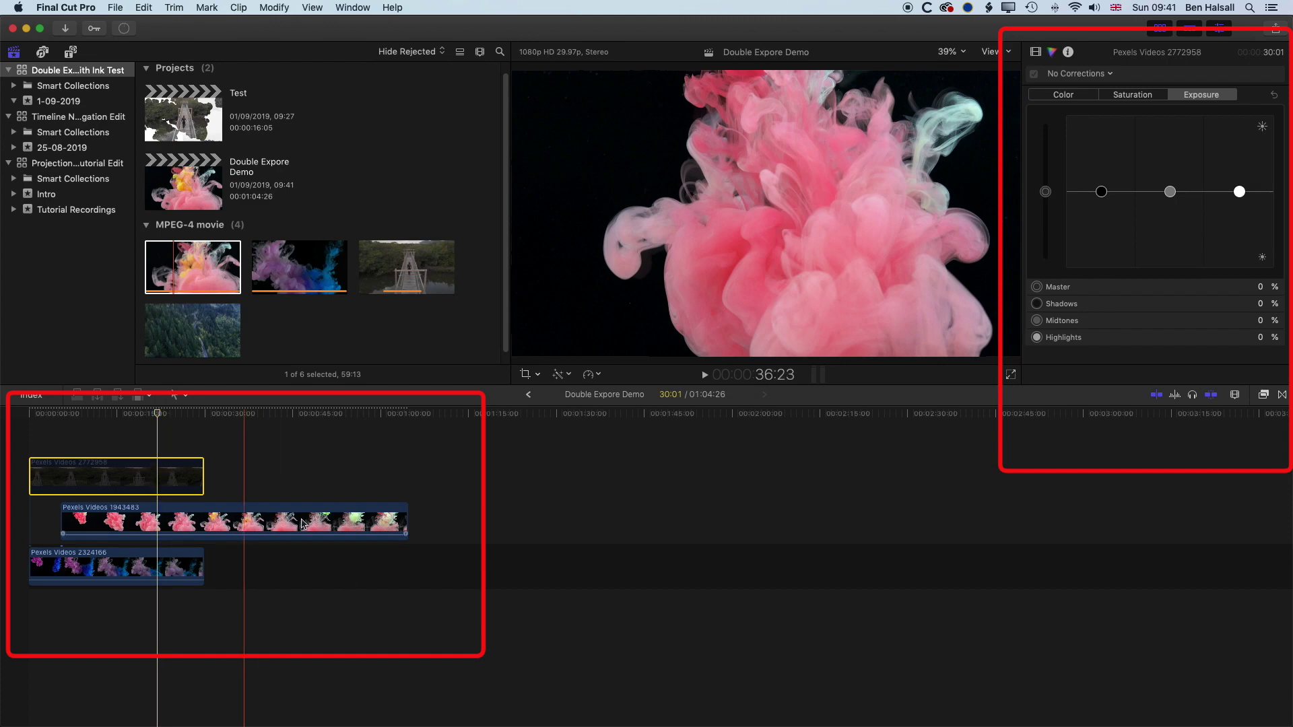
left_click_drag(407, 520, 203, 518)
left_click(181, 525)
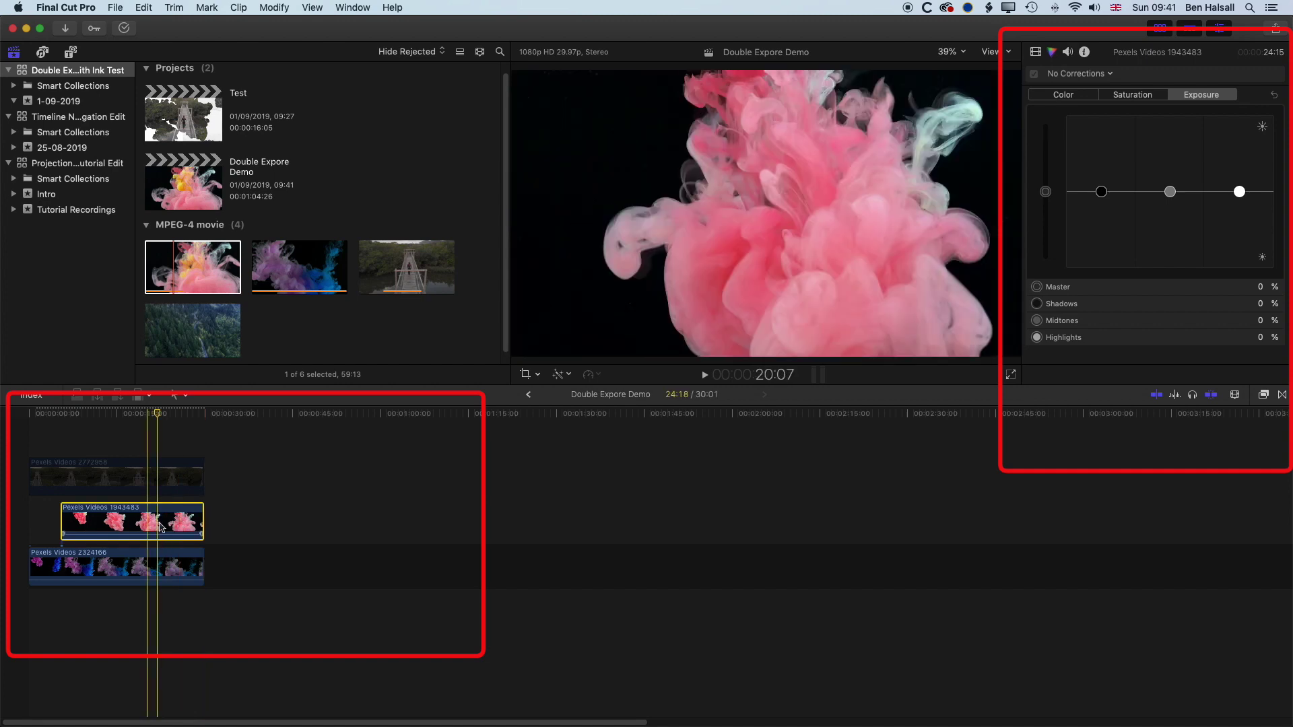
Rotate the pink smoke clip 180° and play it back from near the start.
left_click(1036, 52)
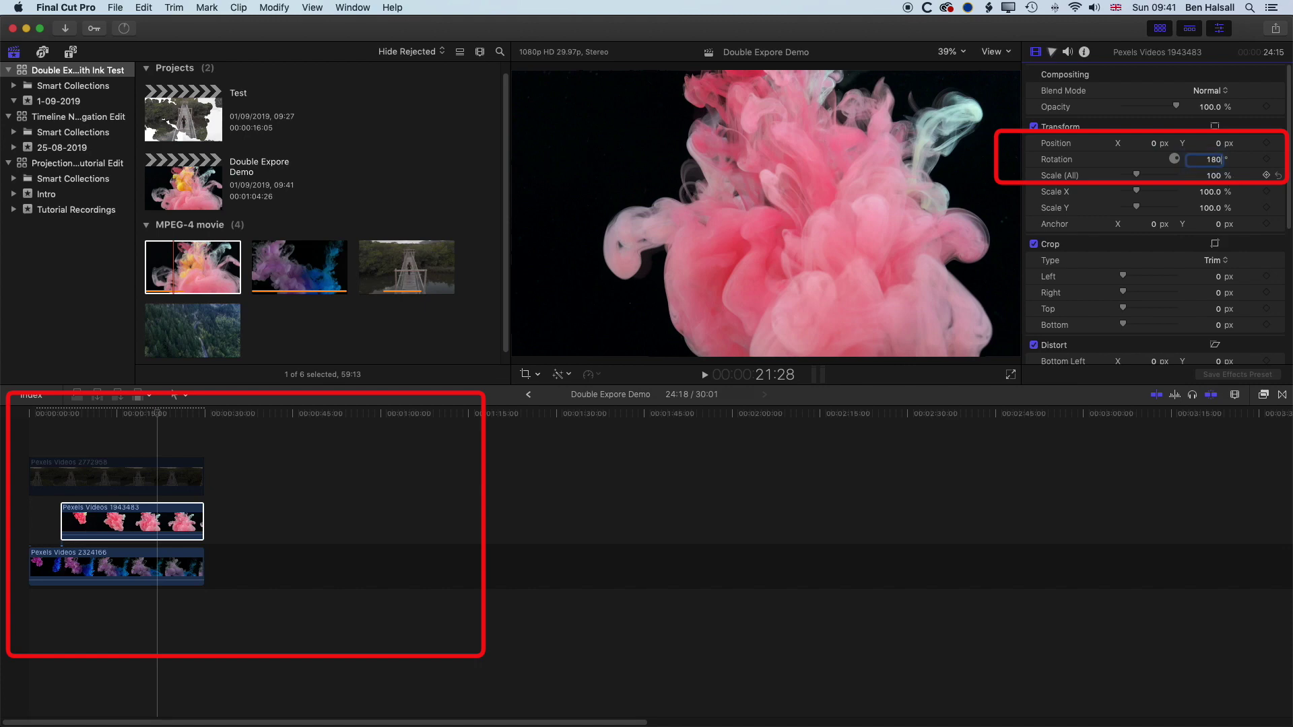
key("Return")
left_click_drag(157, 414, 64, 422)
key("space")
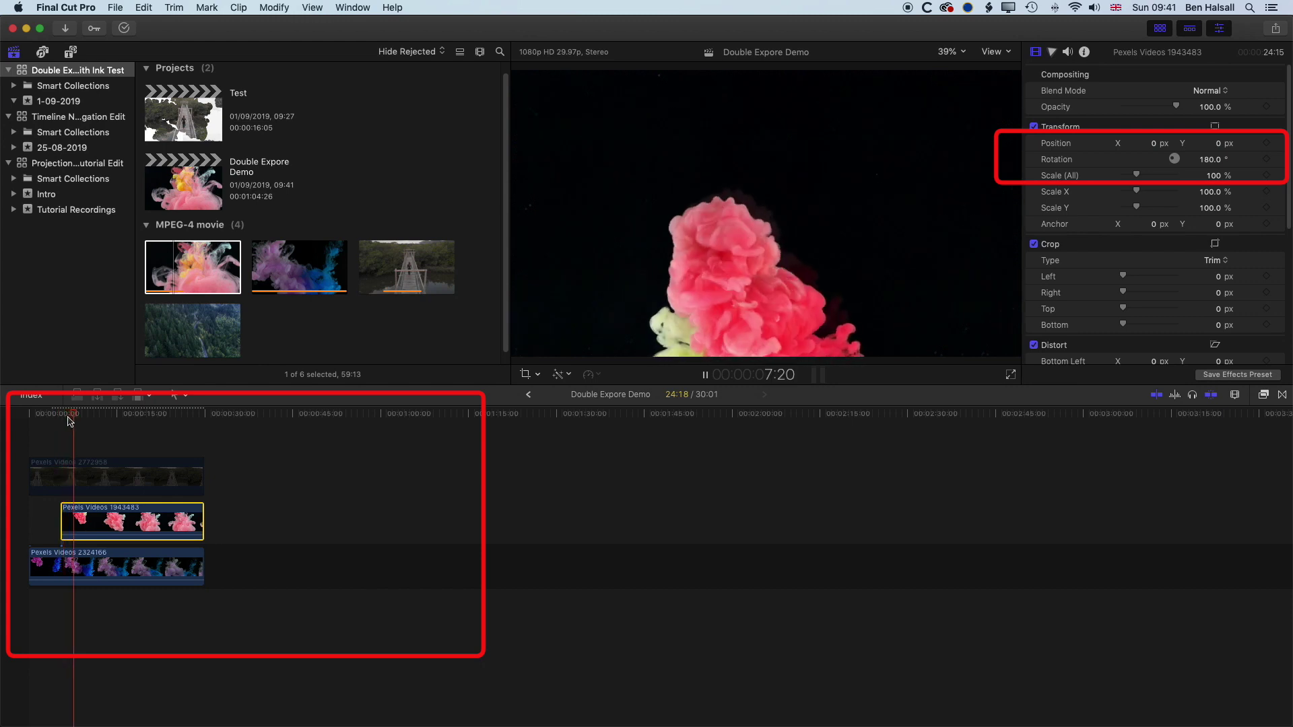
key("space")
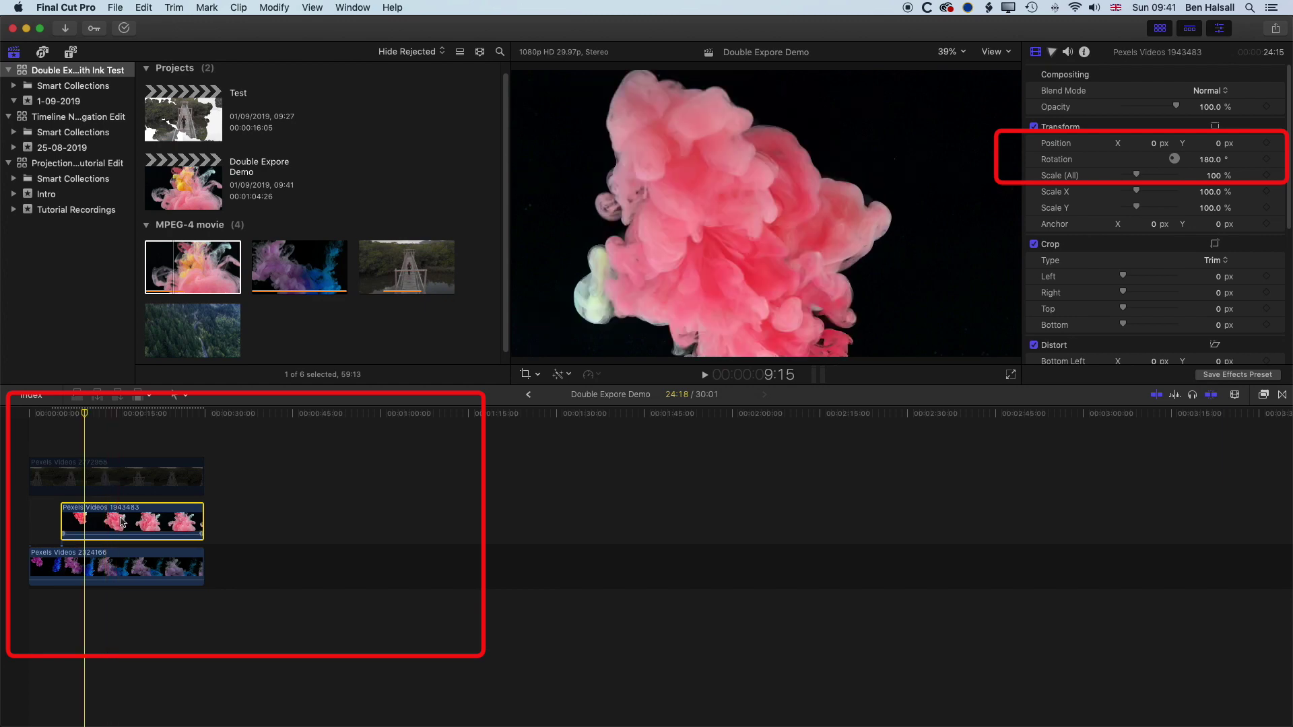
Toggle the pink smoke and bridge clips with V, leaving the bridge clip disabled.
key("v")
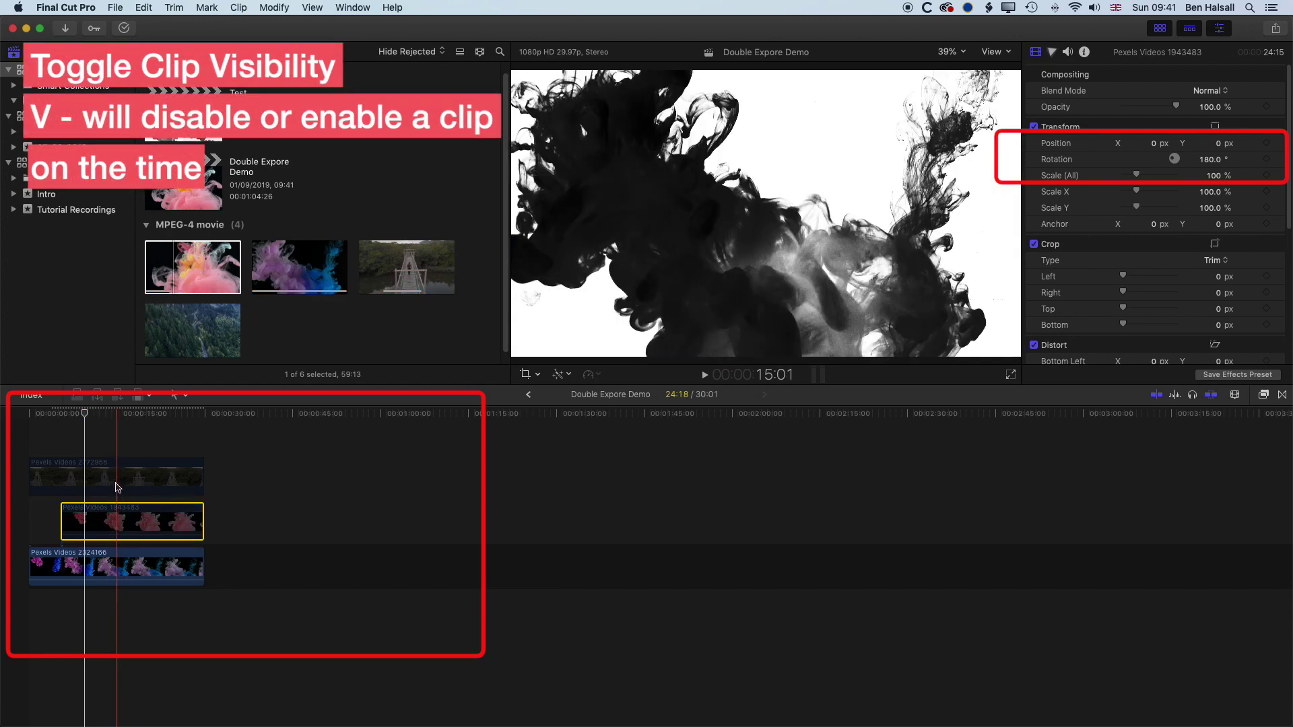
left_click(115, 481)
key("v")
left_click_drag(86, 414, 120, 422)
left_click(101, 520)
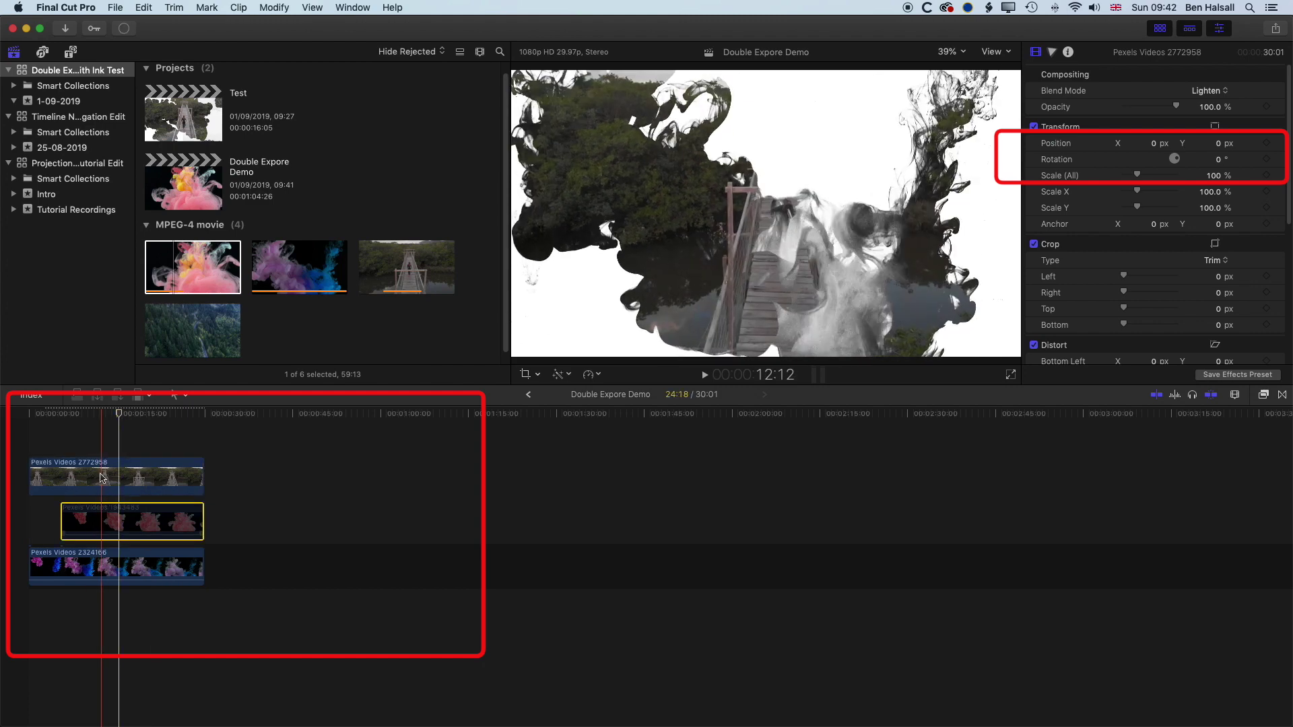
left_click(103, 479)
key("v")
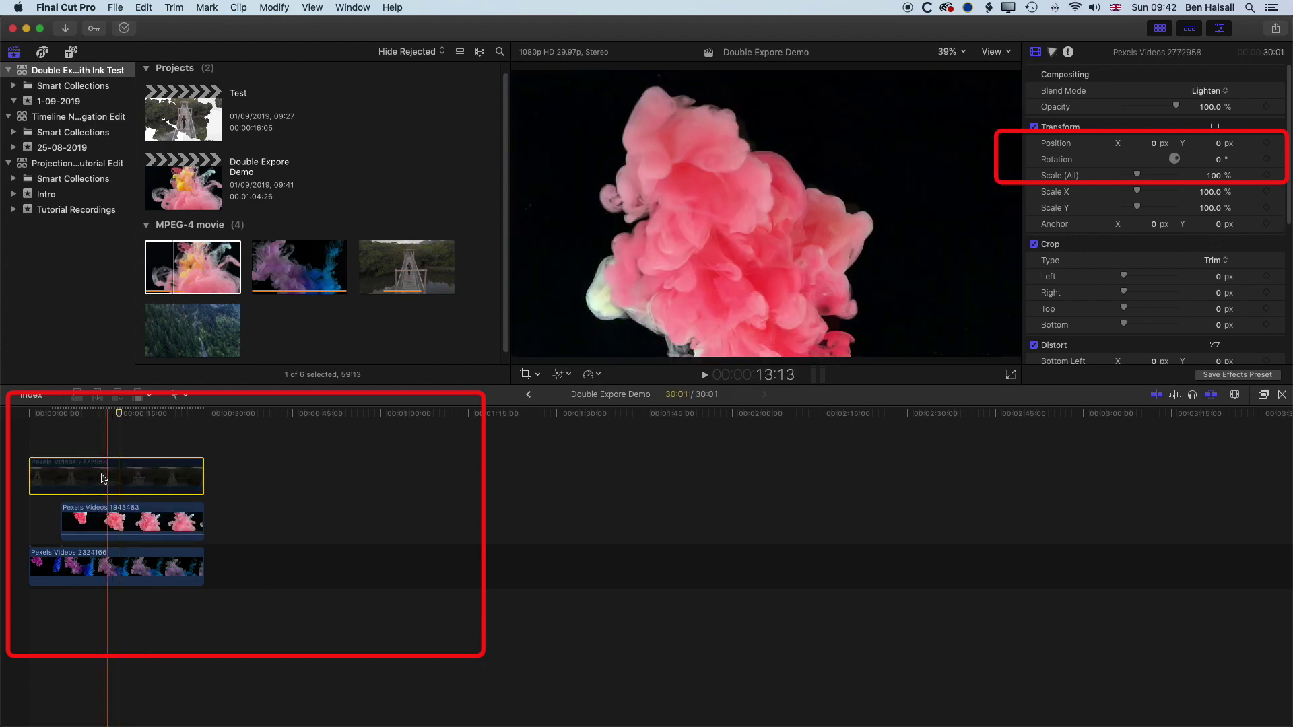
Offset the pink smoke clip 264 px to the right on Position X.
left_click(99, 516)
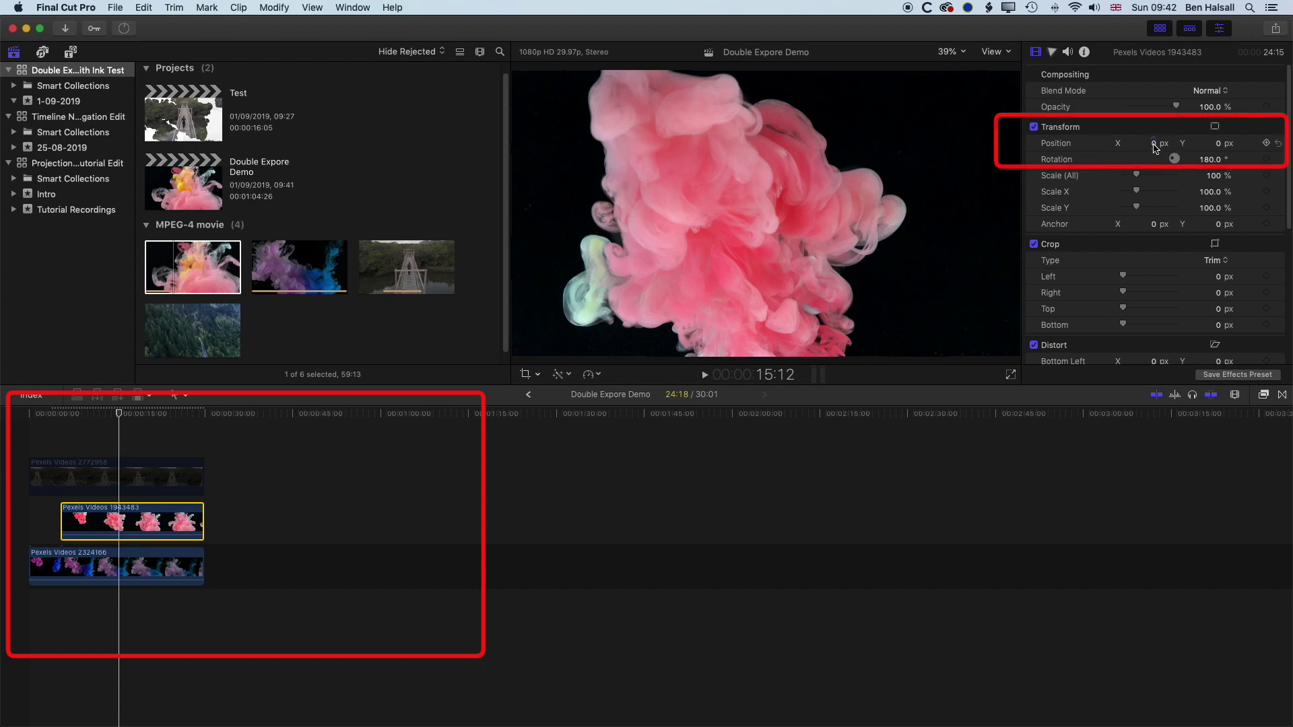
left_click_drag(1153, 142, 1153, 143)
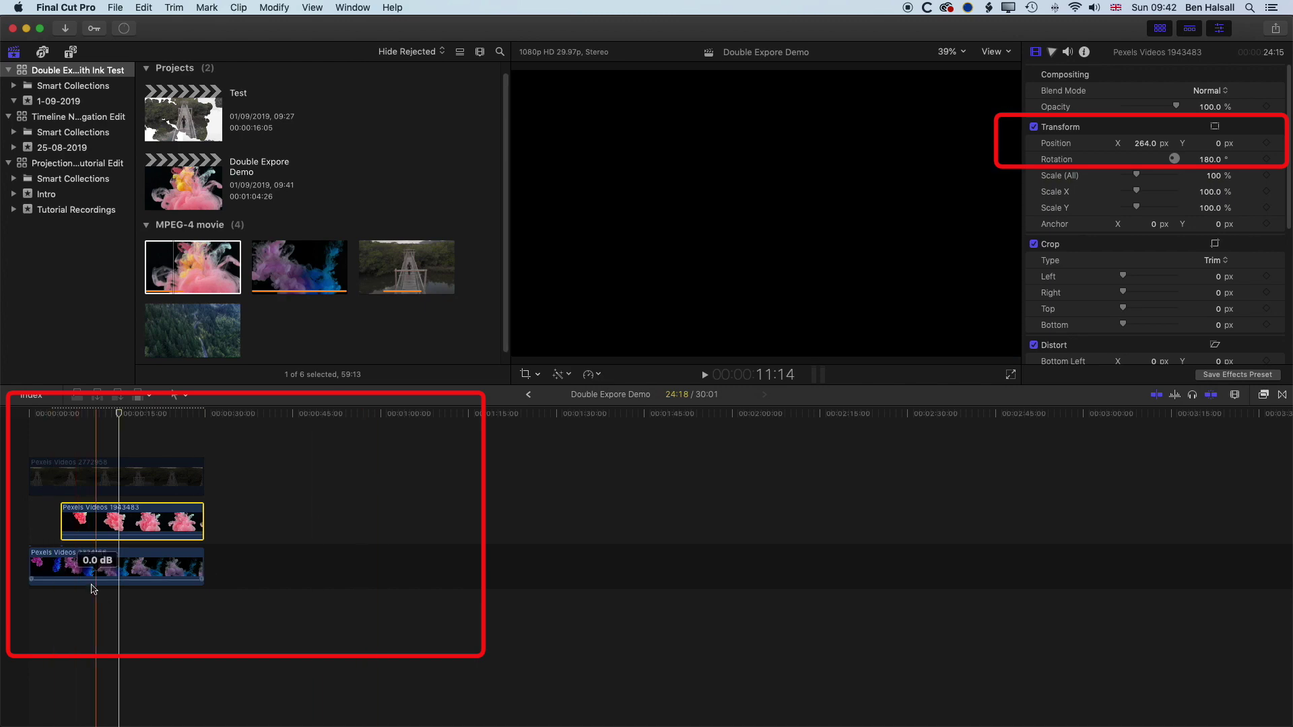
left_click(118, 568)
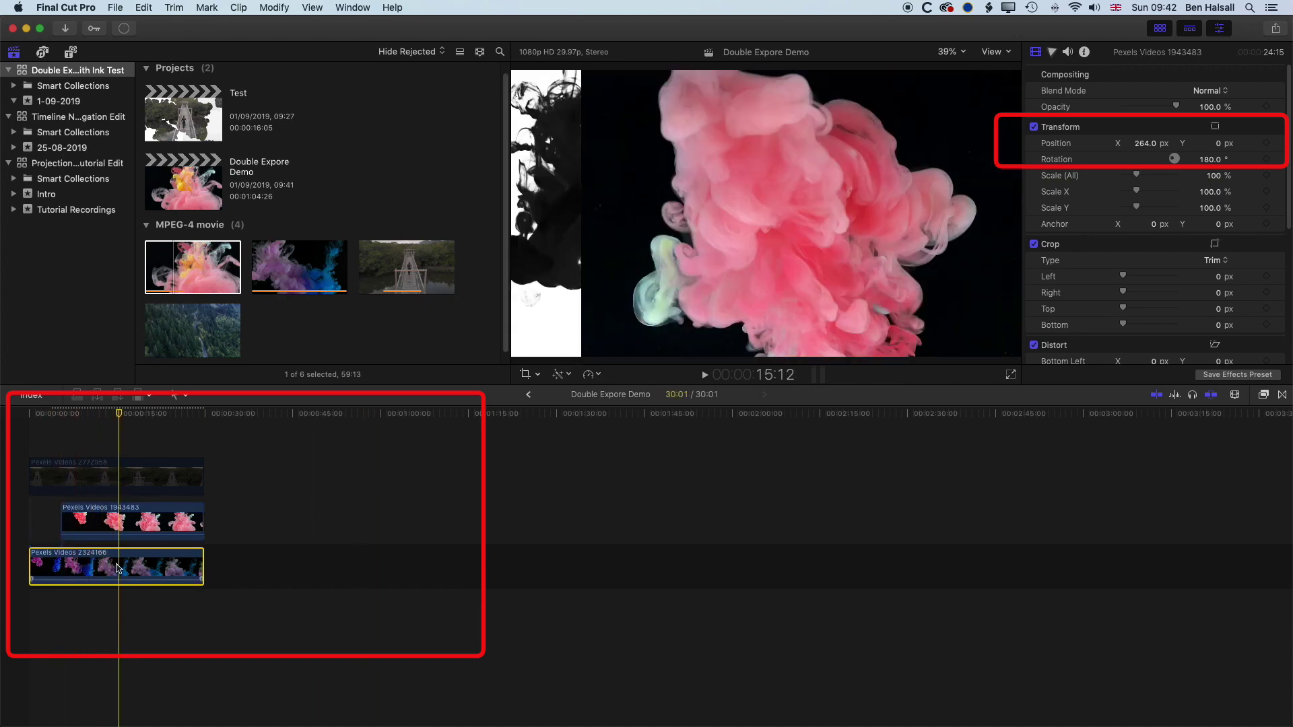
Copy the ink clip and paste its Color Board 1 and Color Curves 1 effects onto the pink smoke clip.
left_click(145, 7)
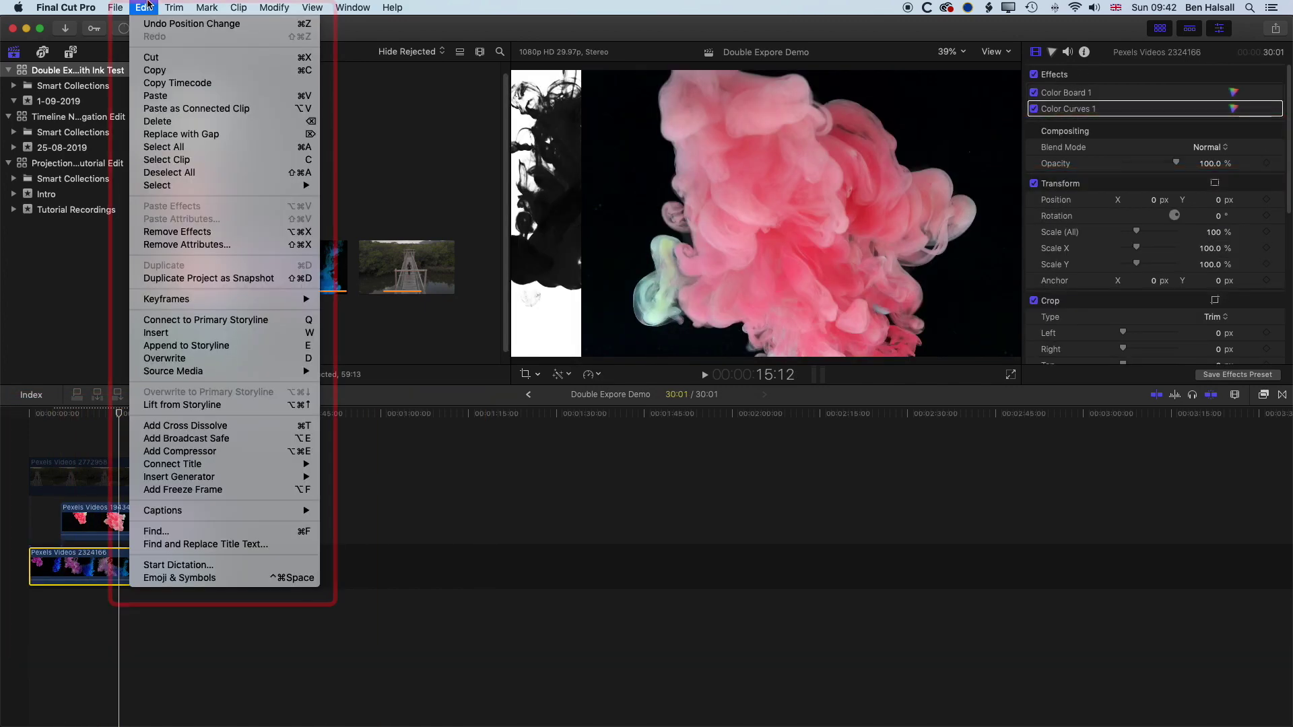
left_click(154, 70)
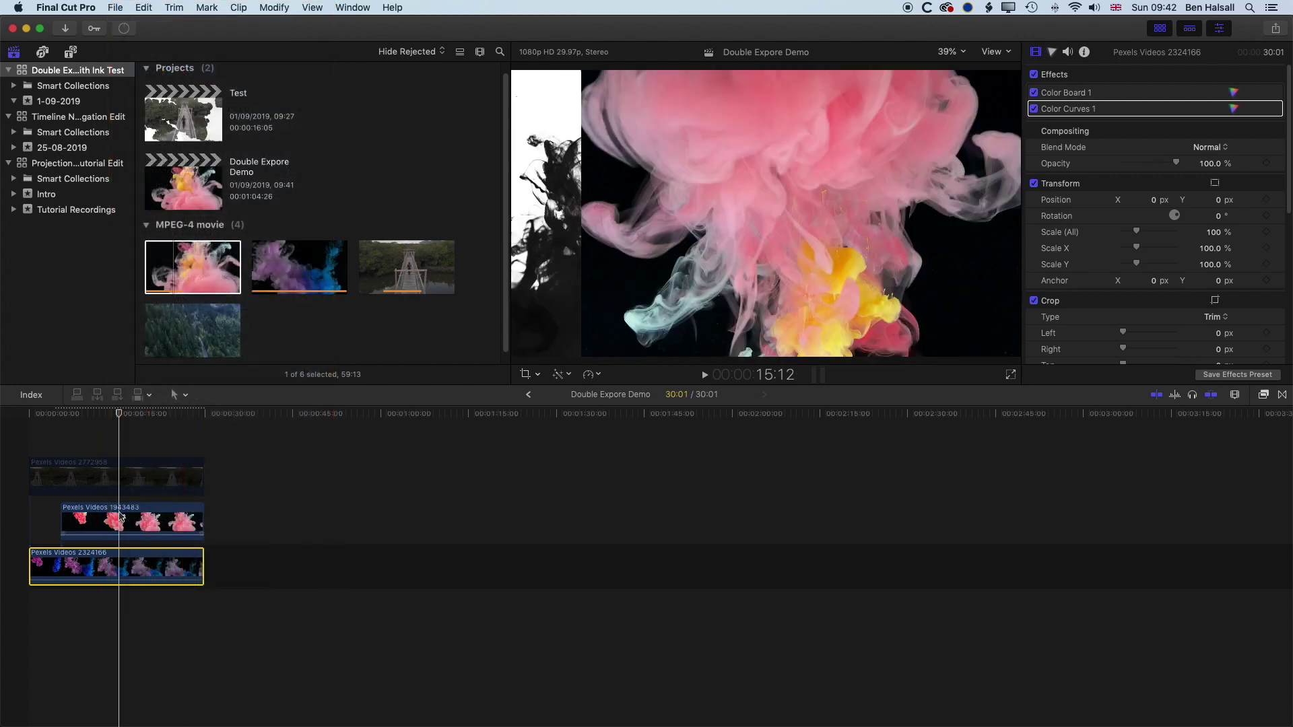
left_click(121, 518)
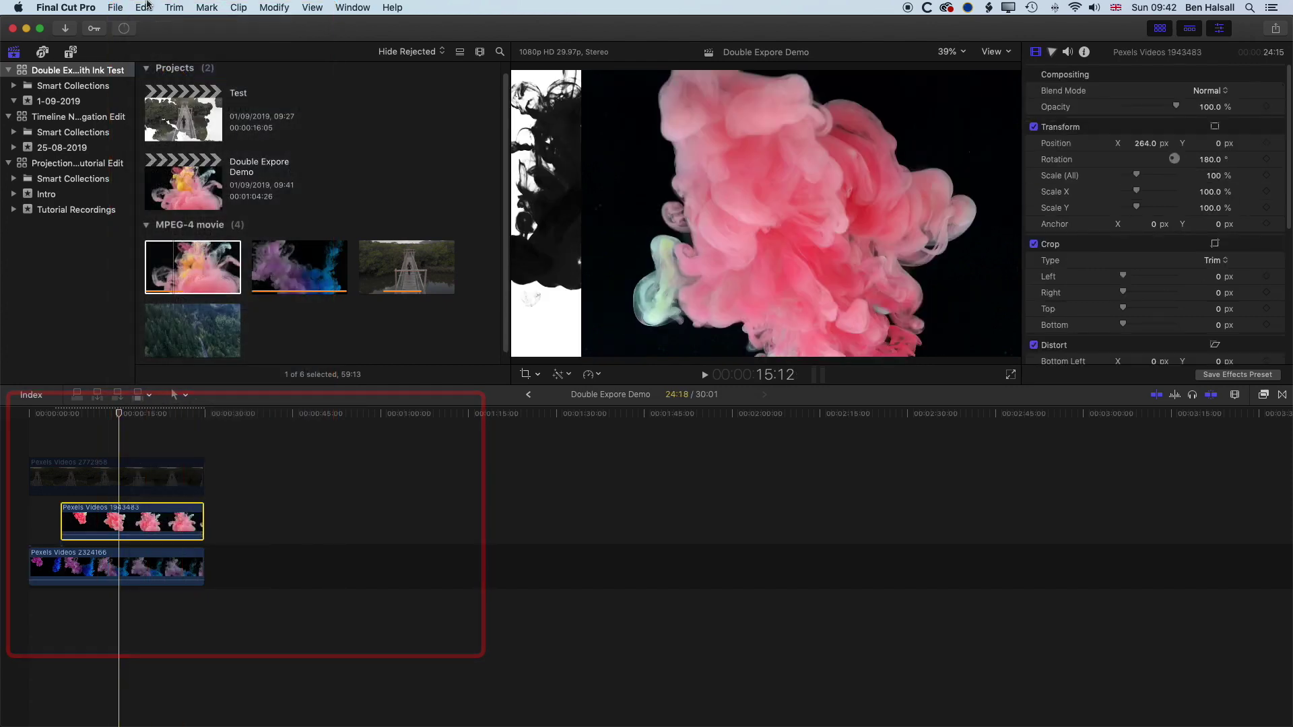
left_click(145, 8)
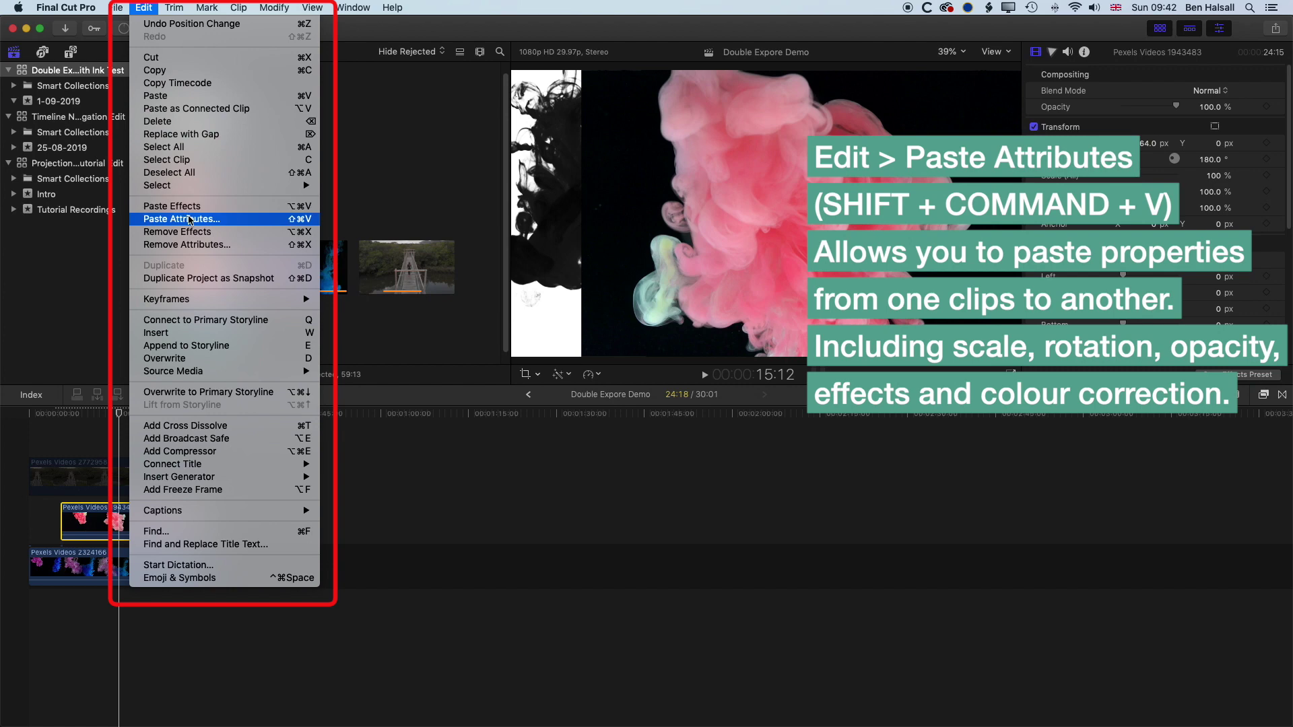
left_click(259, 221)
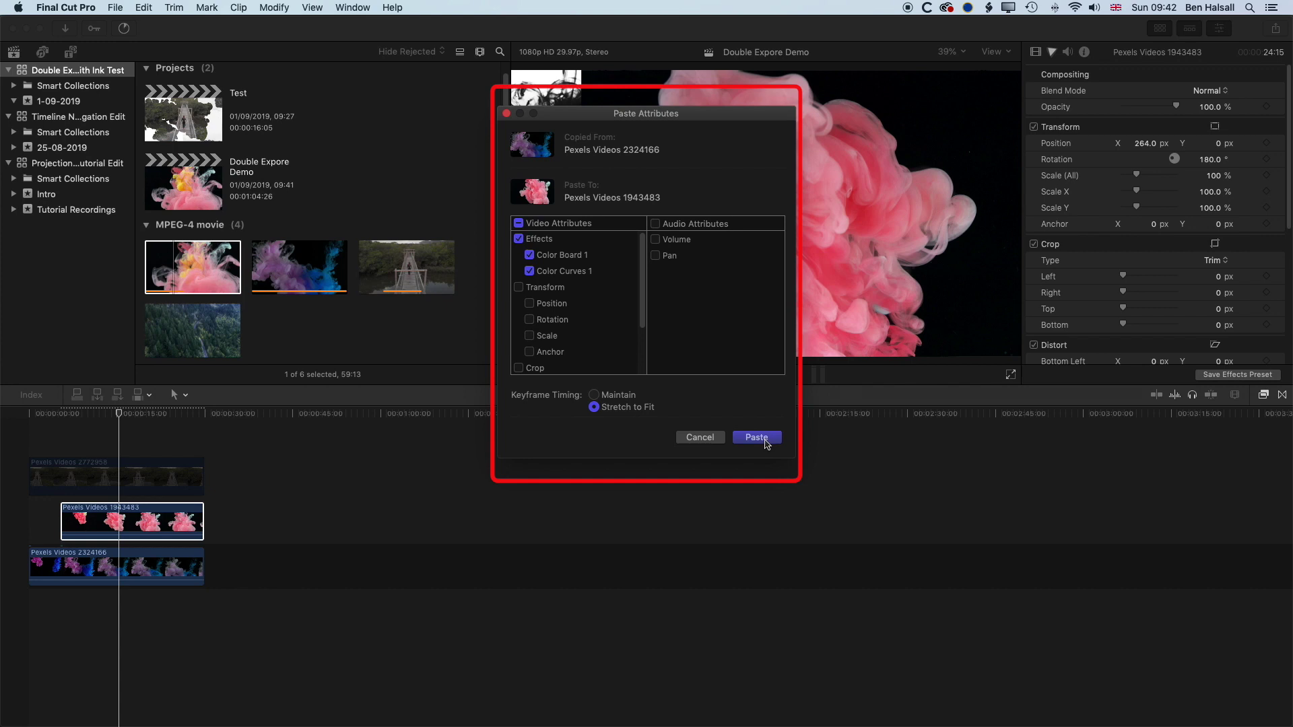
left_click(764, 441)
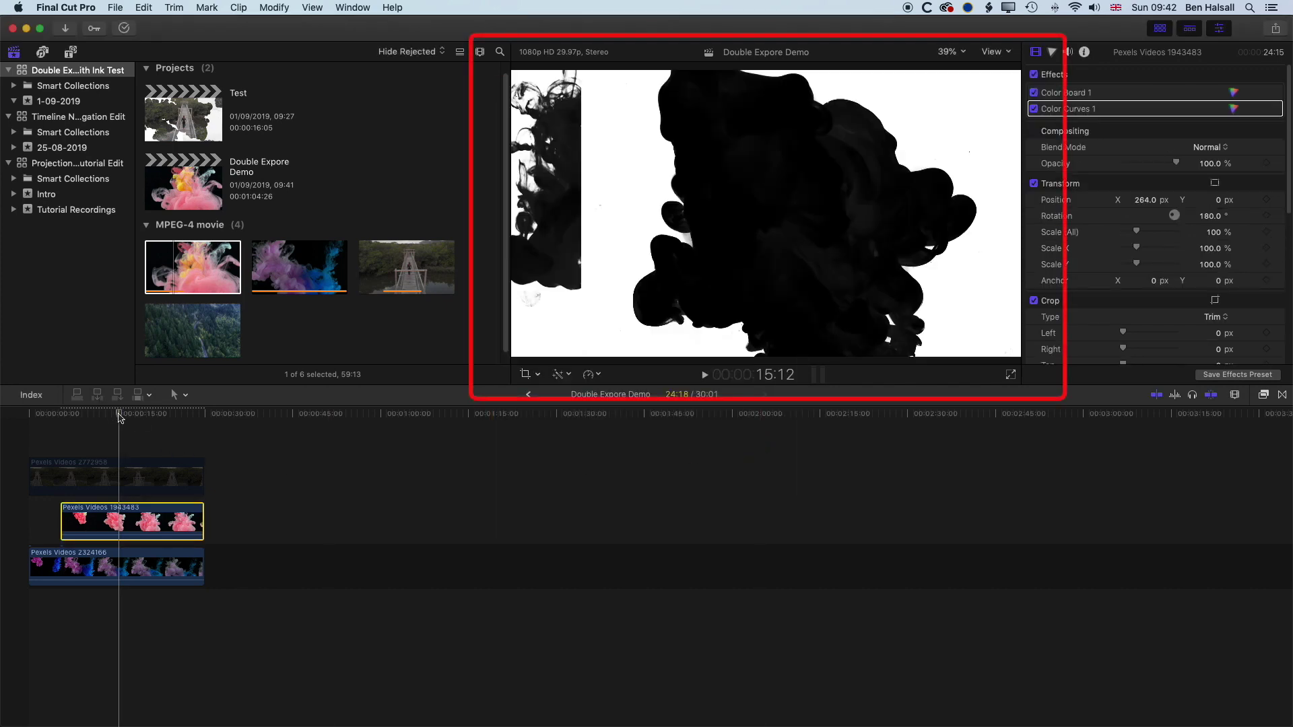
mouse_move(113, 417)
left_mouse_down()
mouse_move(88, 418)
mouse_move(176, 421)
mouse_move(93, 422)
mouse_move(128, 424)
left_mouse_up()
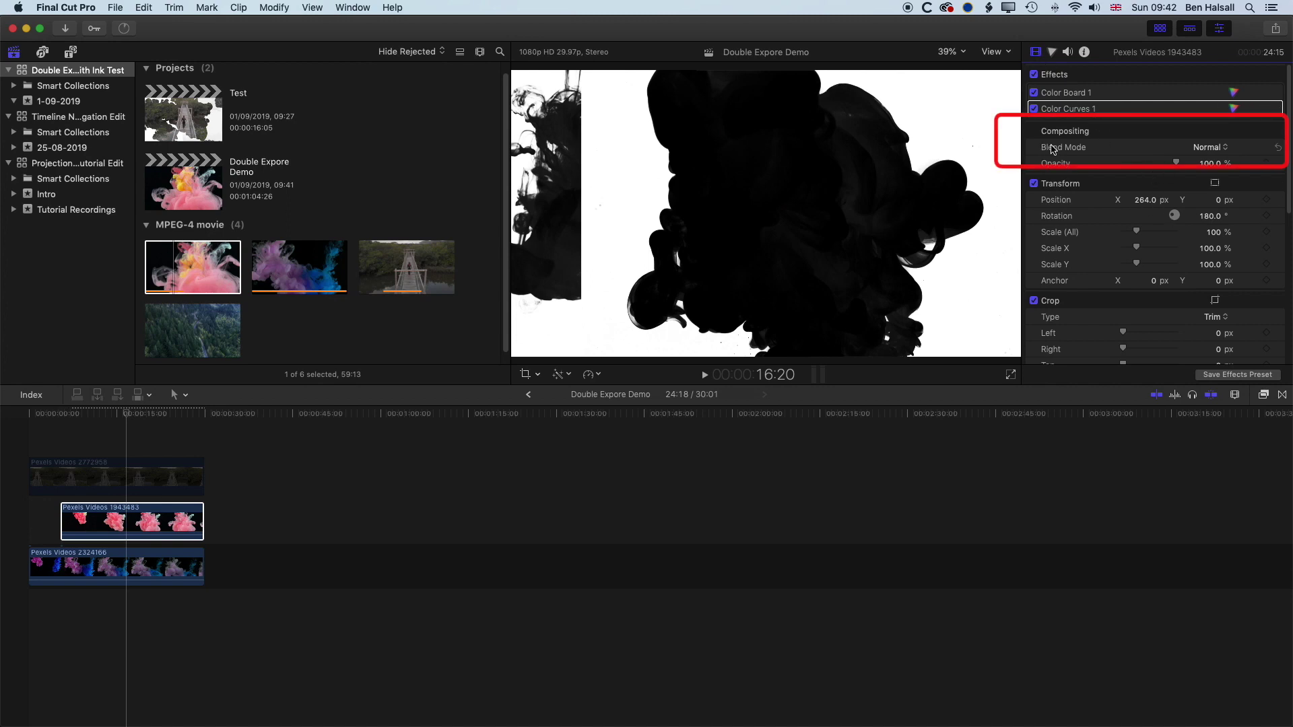
Set the pink smoke clip's blend mode to Darken and play the project from the start.
left_click(1209, 149)
left_click(1217, 184)
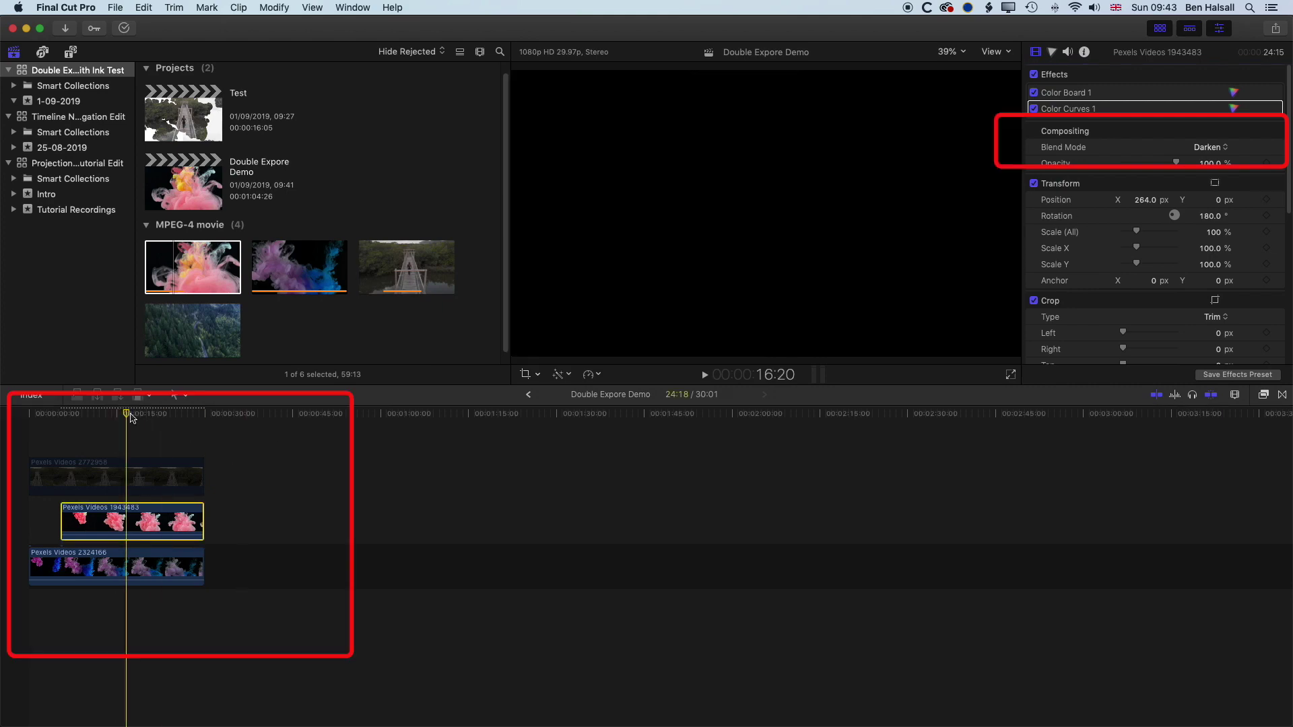
left_click_drag(128, 414, 35, 417)
key("space")
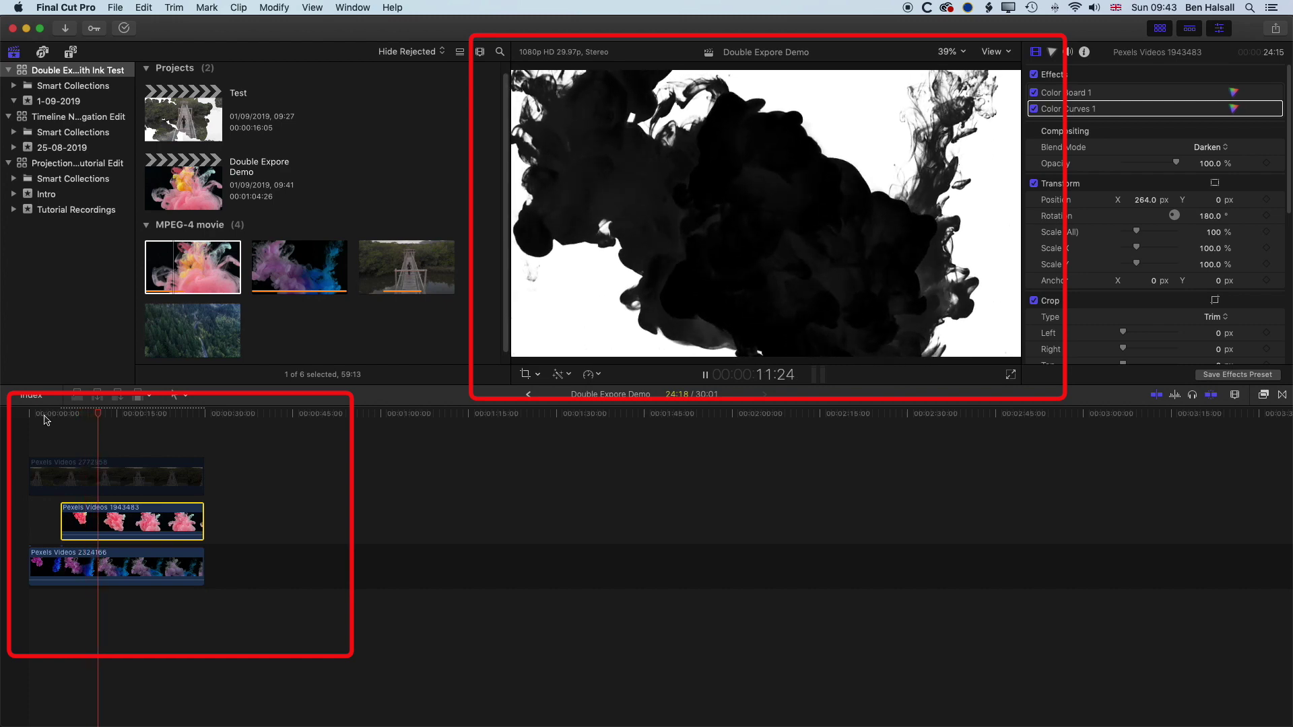
key("space")
Enable the top bridge clip from its right-click menu.
left_click(94, 478)
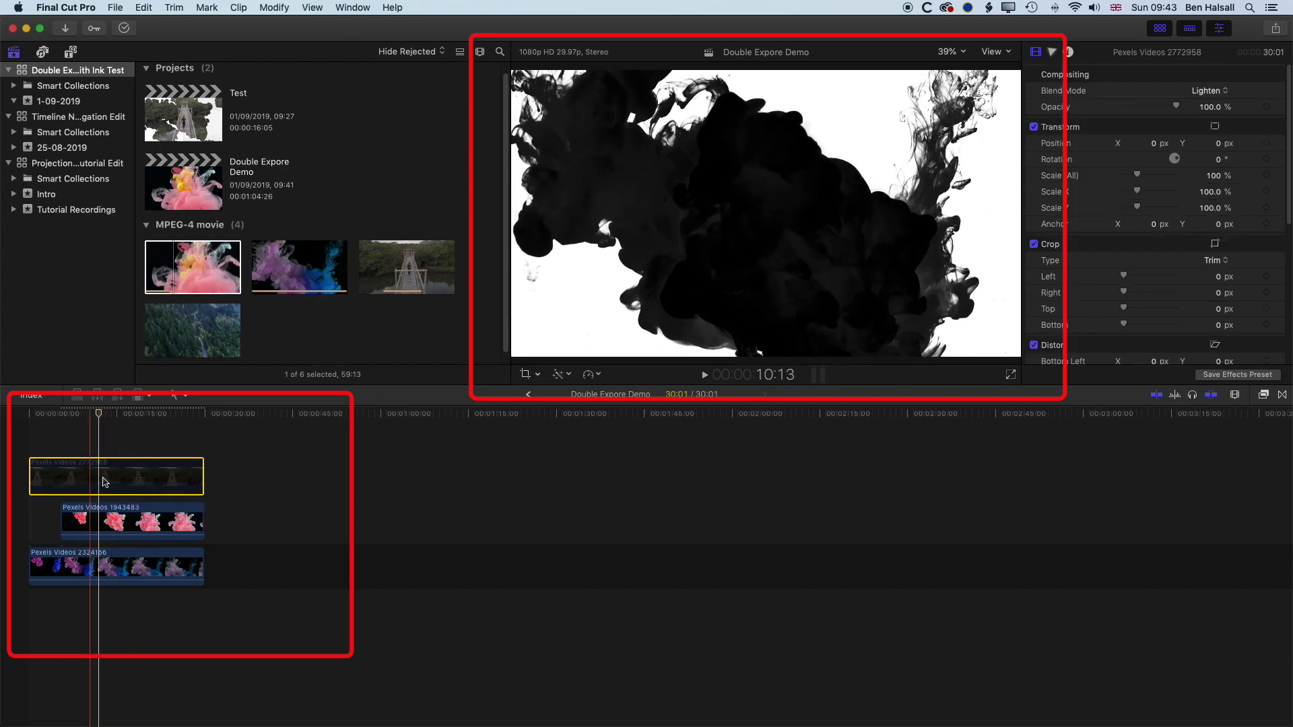
right_click(106, 481)
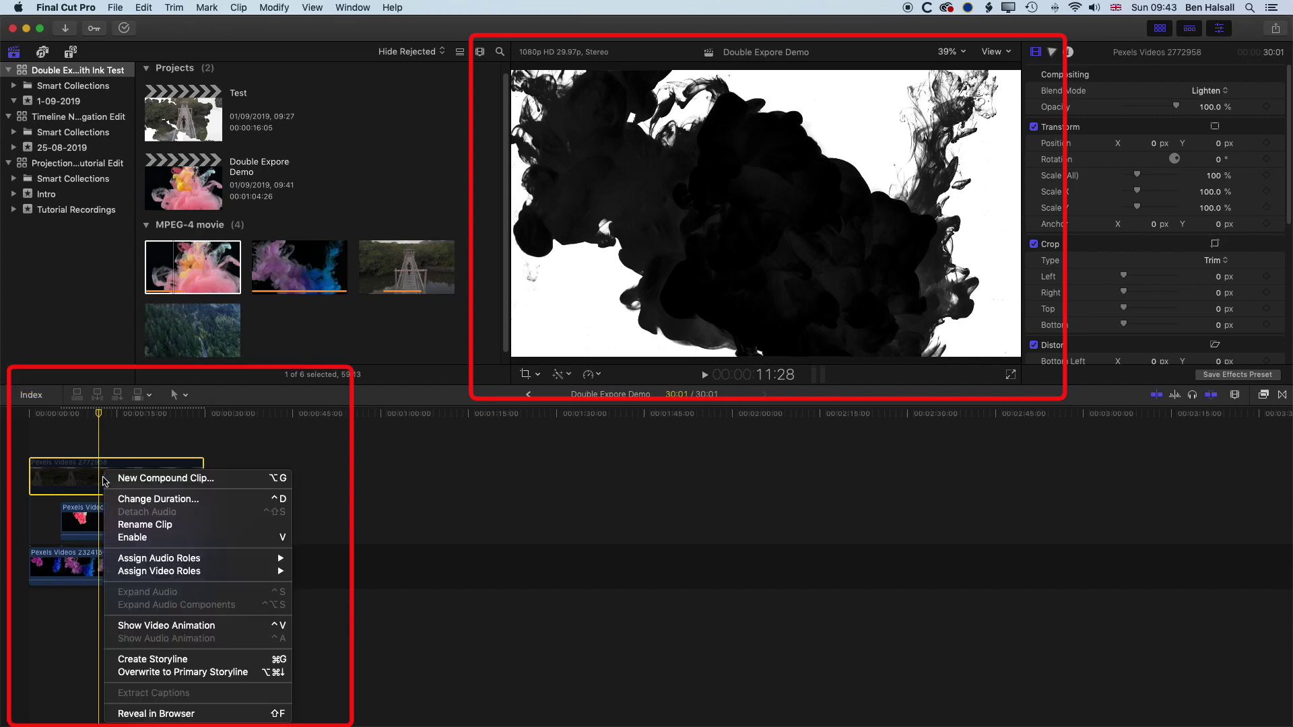
left_click(283, 539)
Play the composite from the start, then scrub to a frame around 12:02.
key("Home")
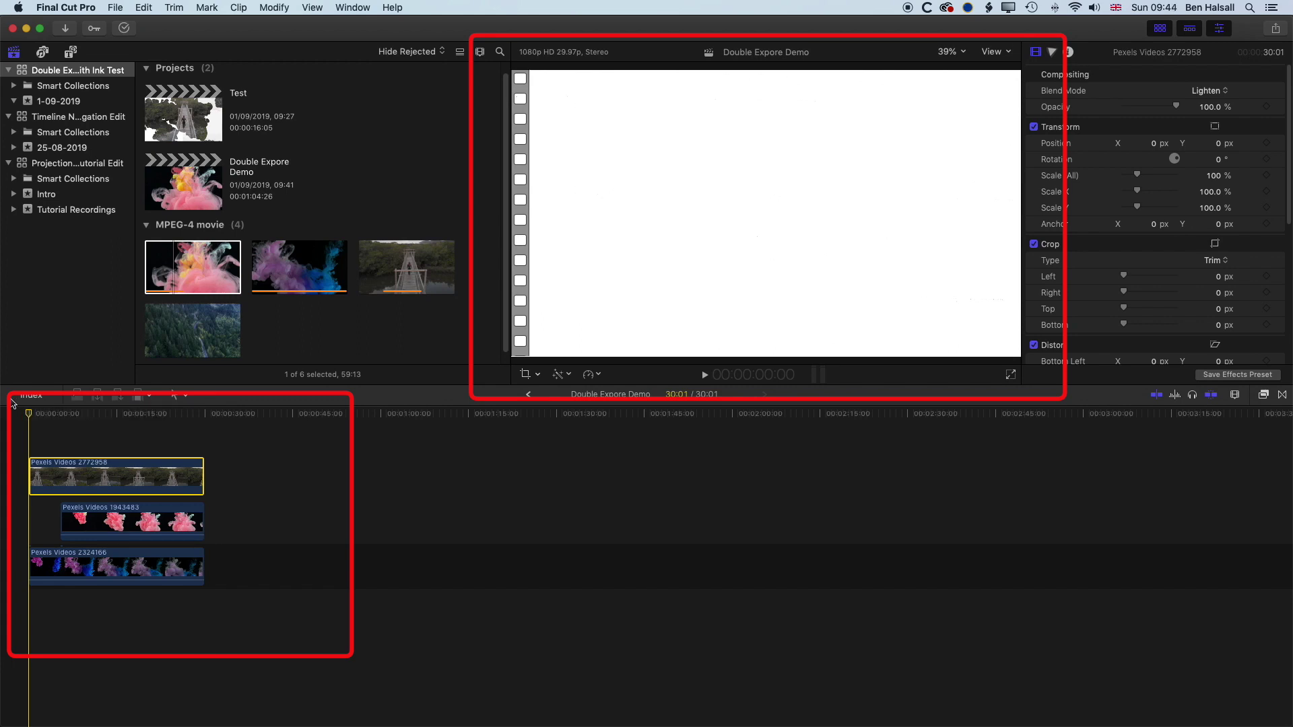
key("space")
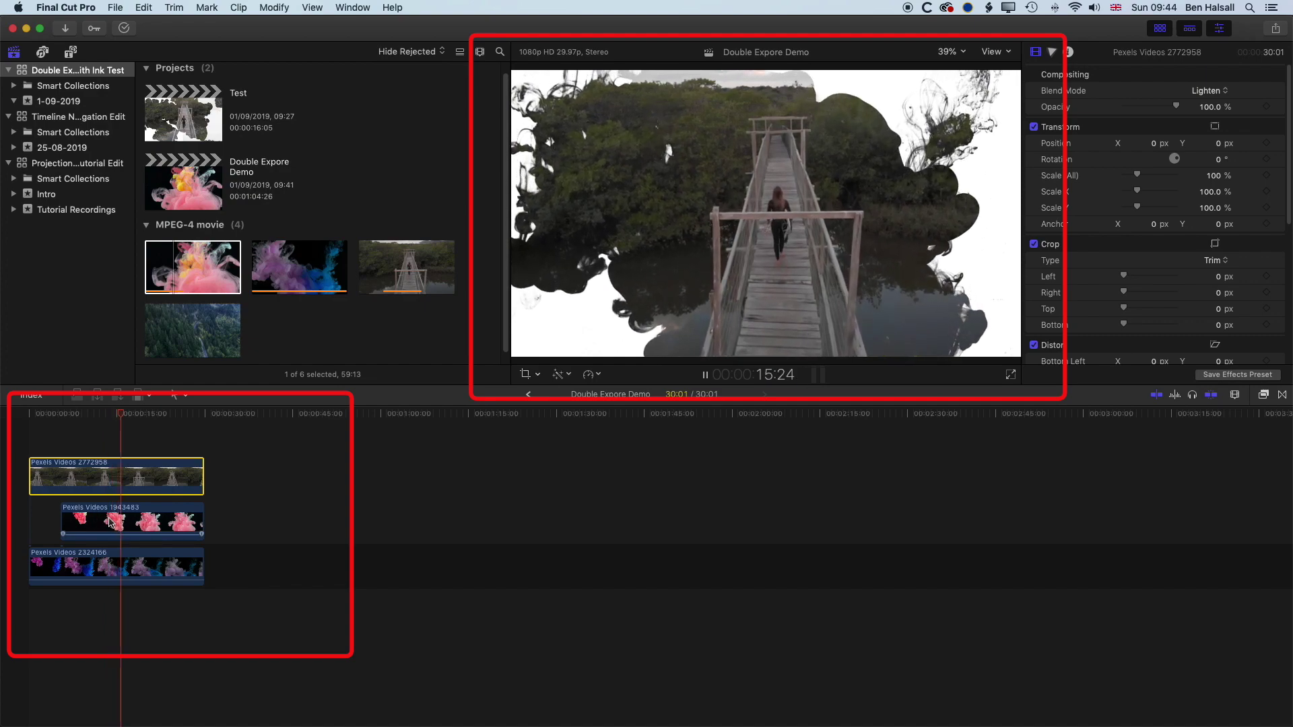
key("space")
left_click(115, 417)
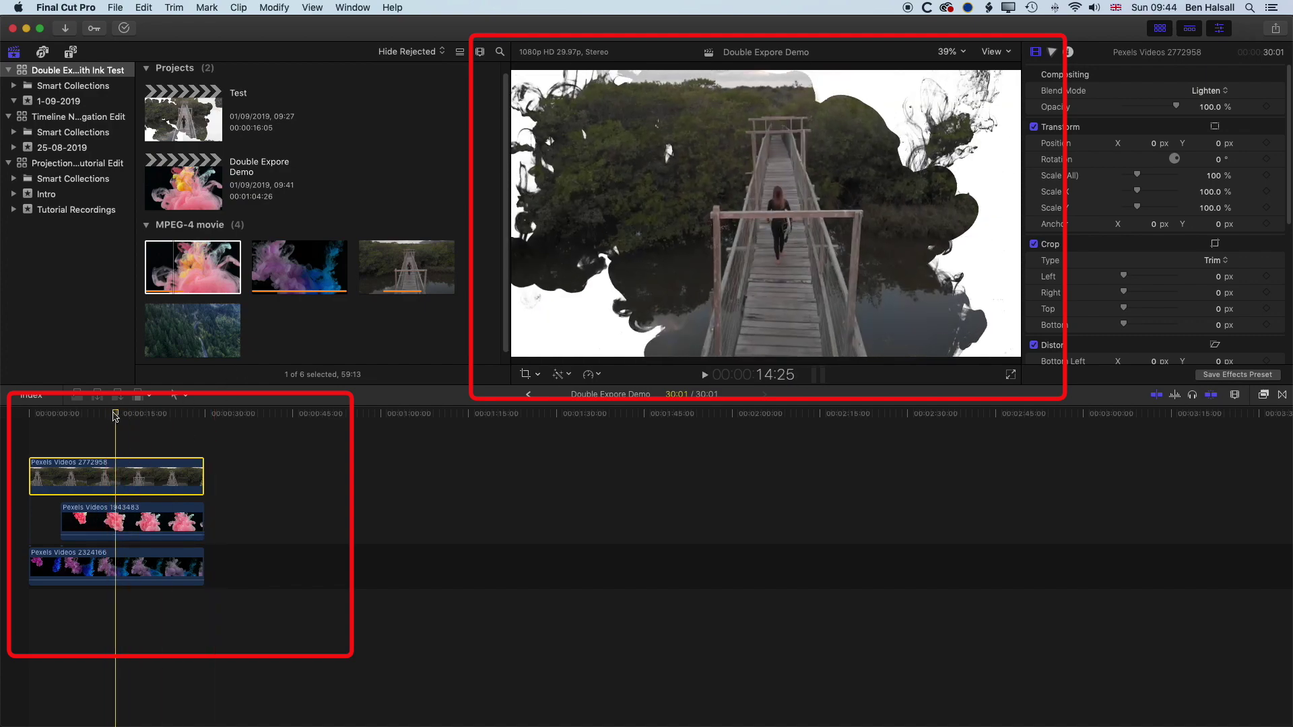
left_click_drag(115, 417, 109, 479)
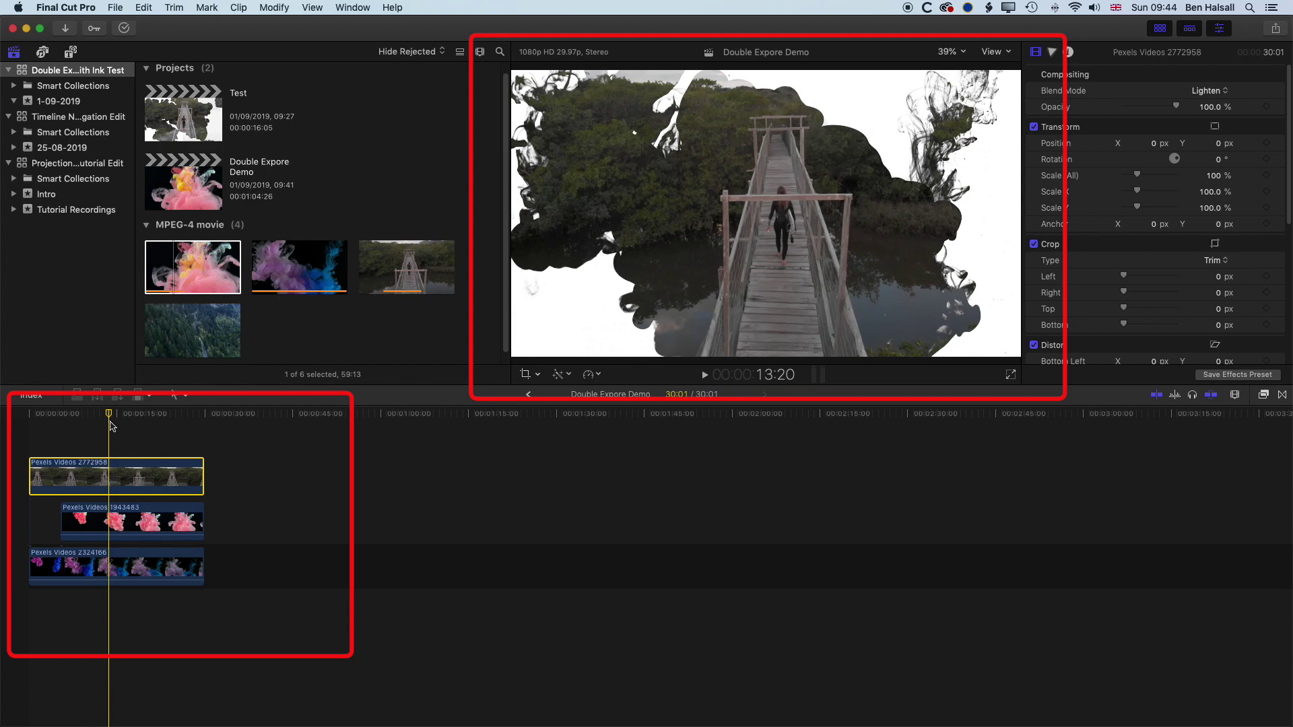
left_click_drag(112, 426, 103, 428)
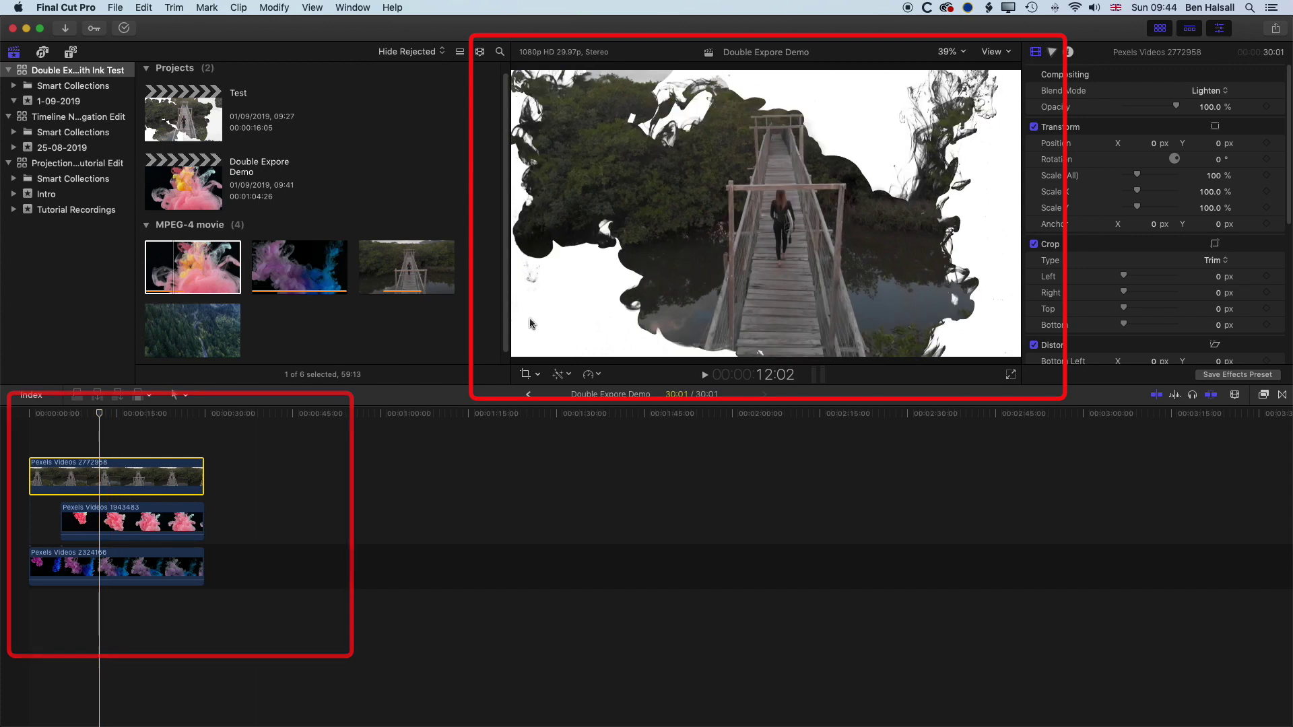
Add a Ken Burns crop zooming from a wide start frame to a tight end frame on the walking woman.
left_click(531, 376)
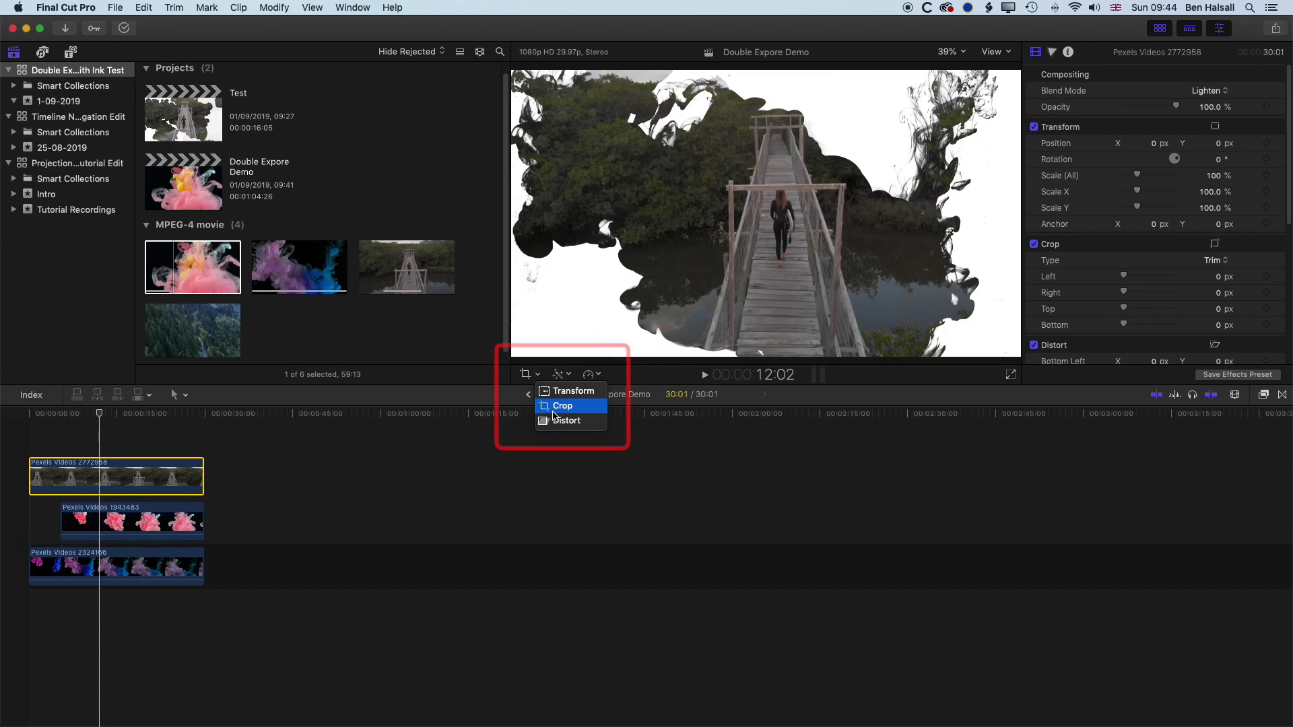
left_click(559, 406)
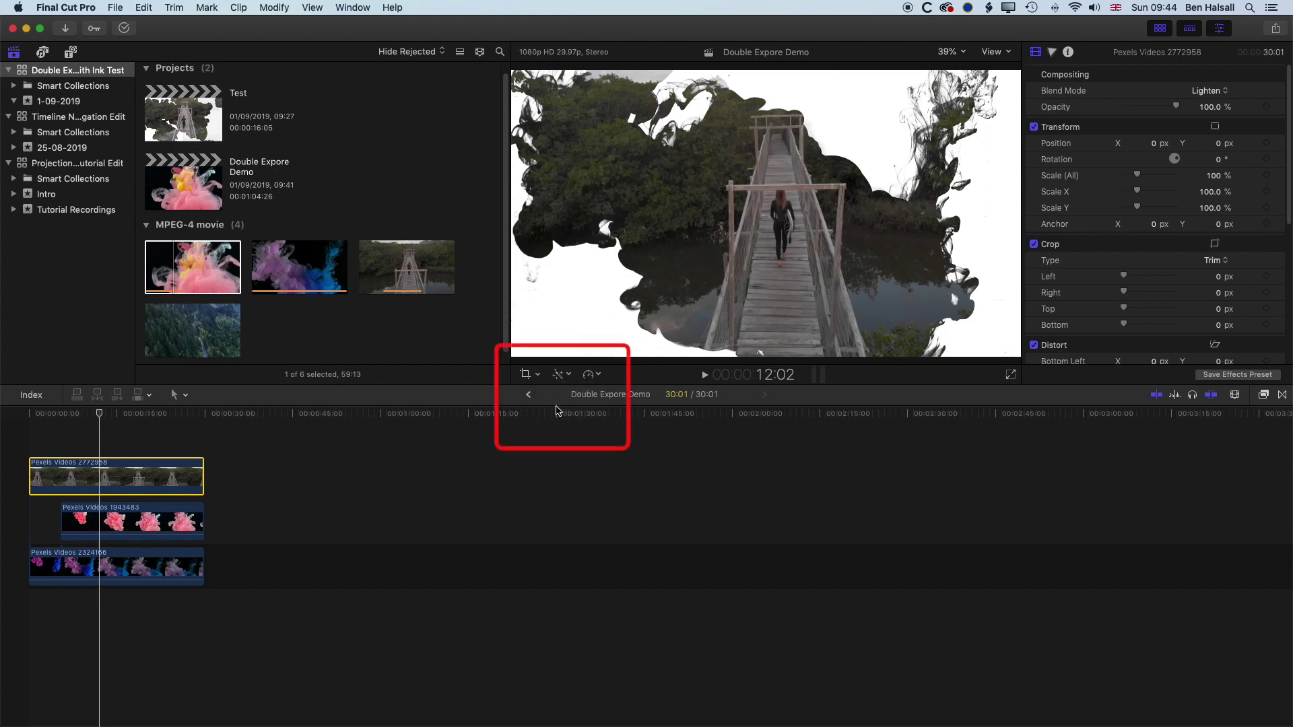
left_click(805, 350)
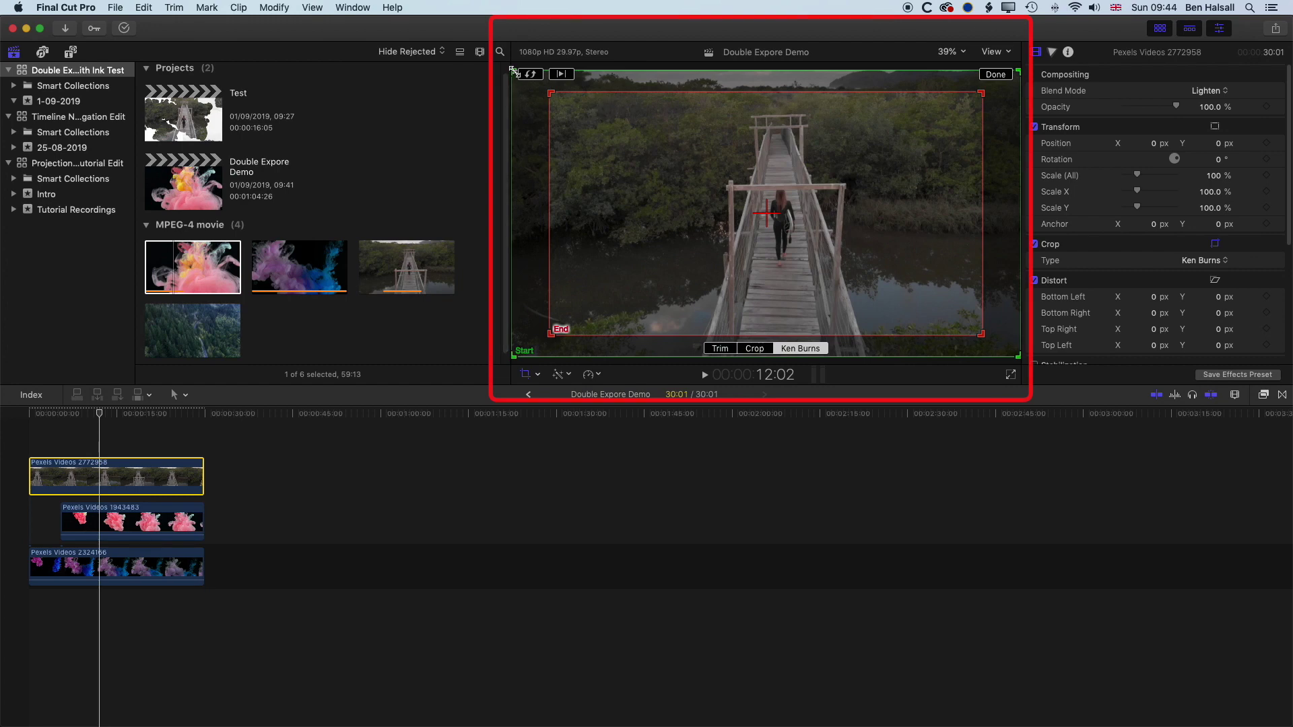
left_click_drag(514, 72, 547, 94)
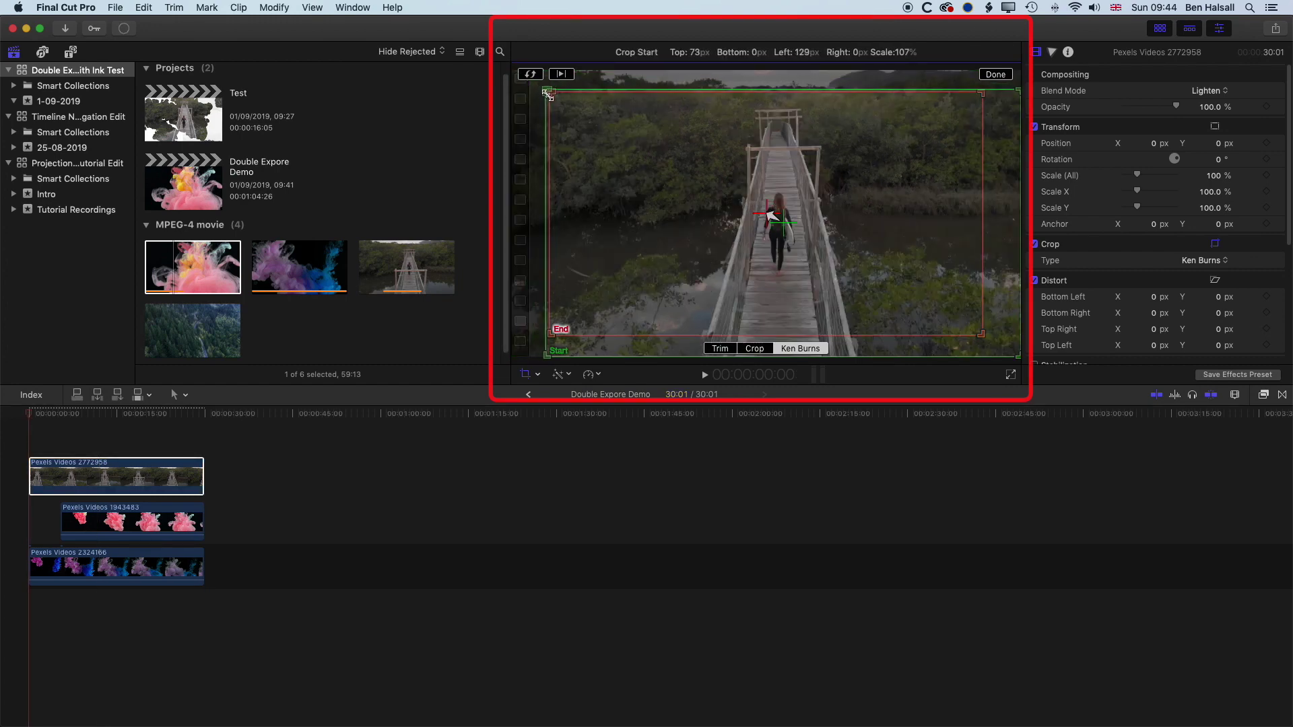
left_click_drag(989, 132, 980, 133)
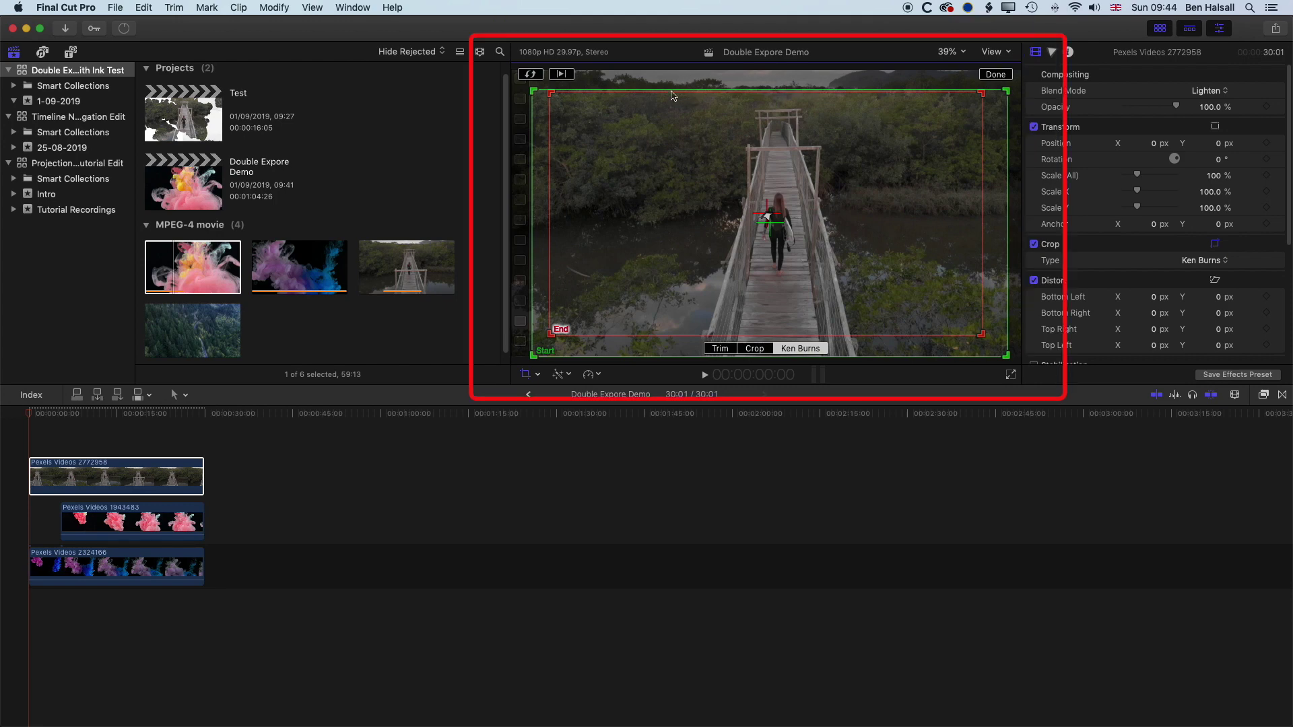
left_click_drag(553, 93, 582, 110)
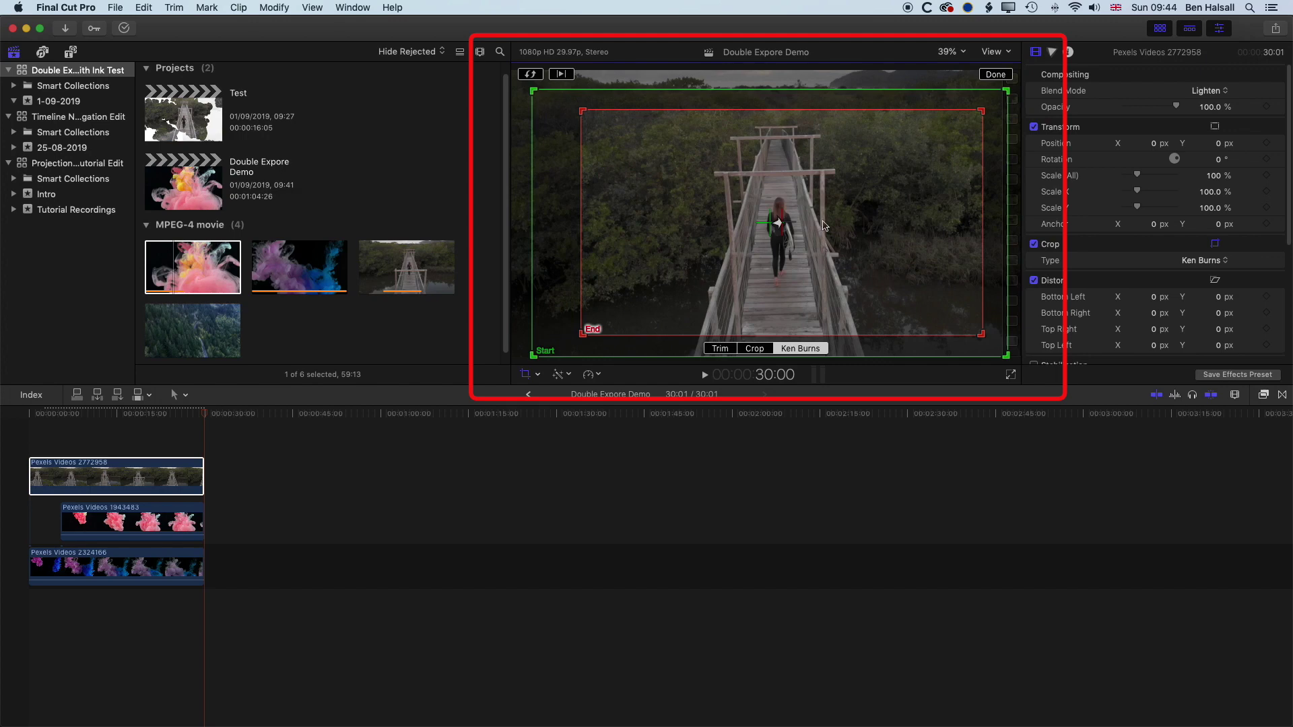
left_click_drag(820, 220, 822, 211)
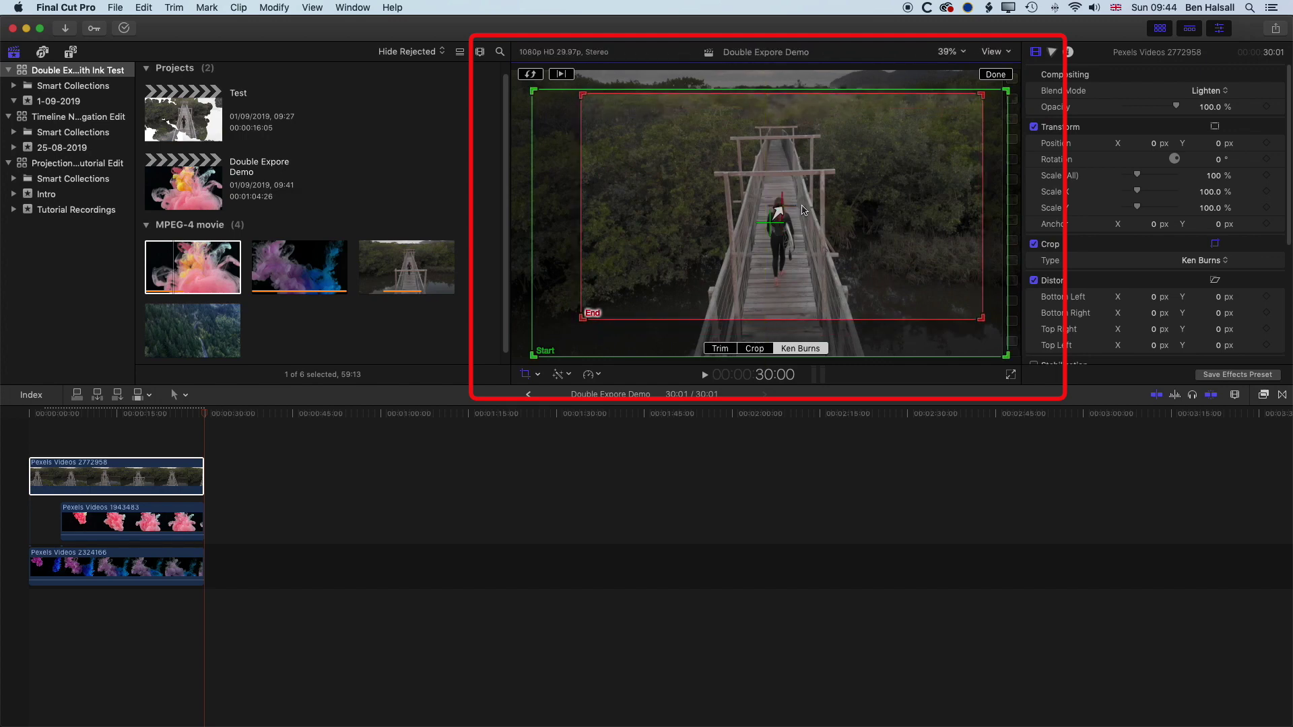
left_click_drag(980, 320, 978, 316)
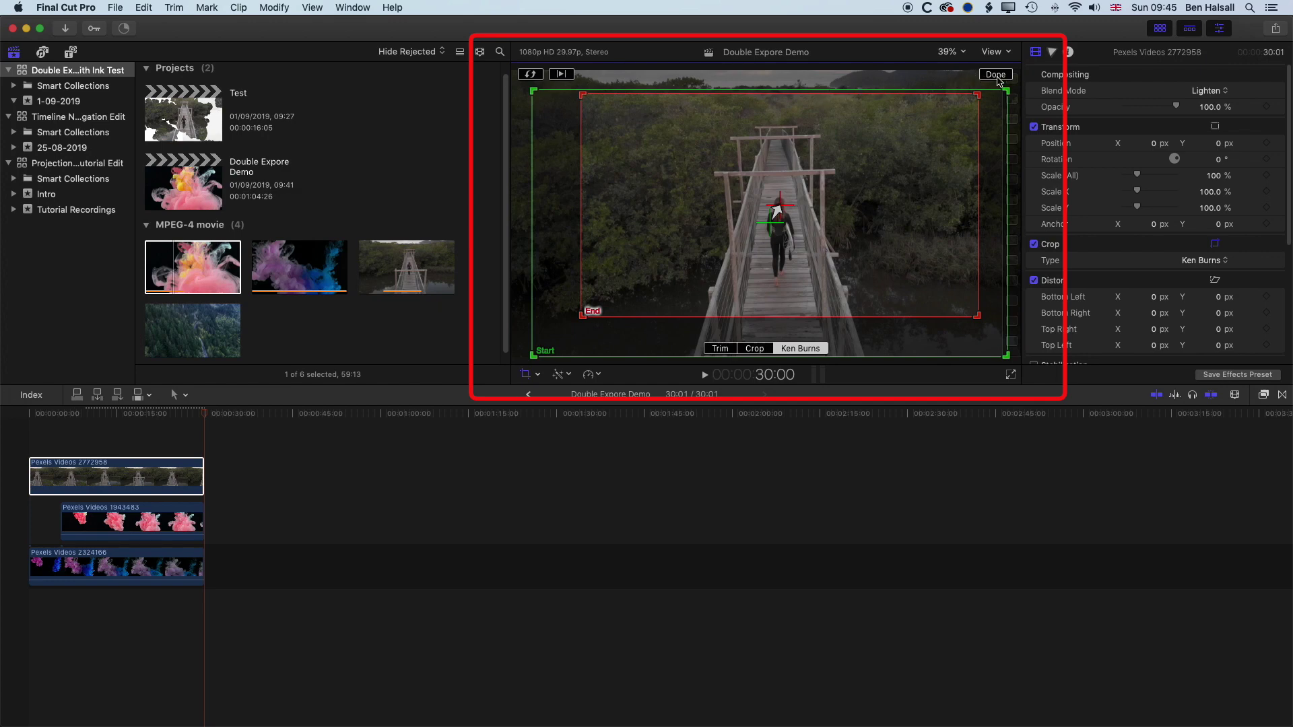
left_click(996, 75)
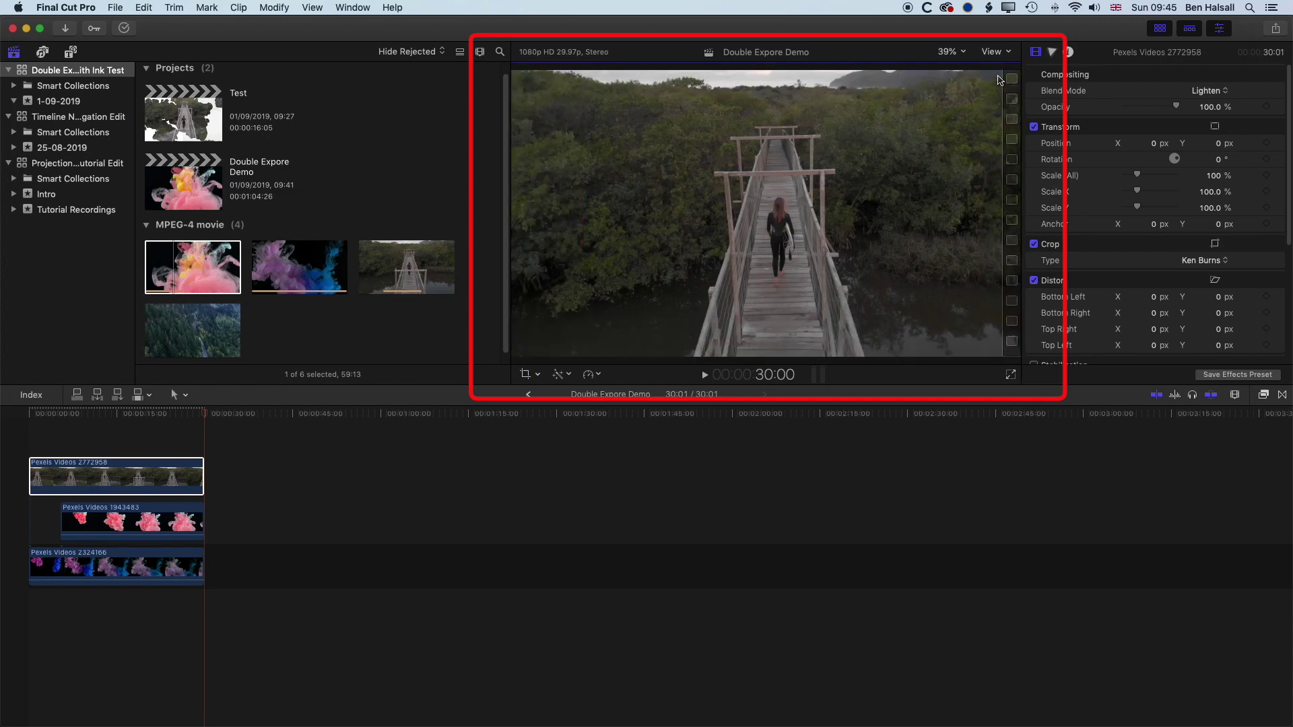
left_click(111, 476)
key("Home")
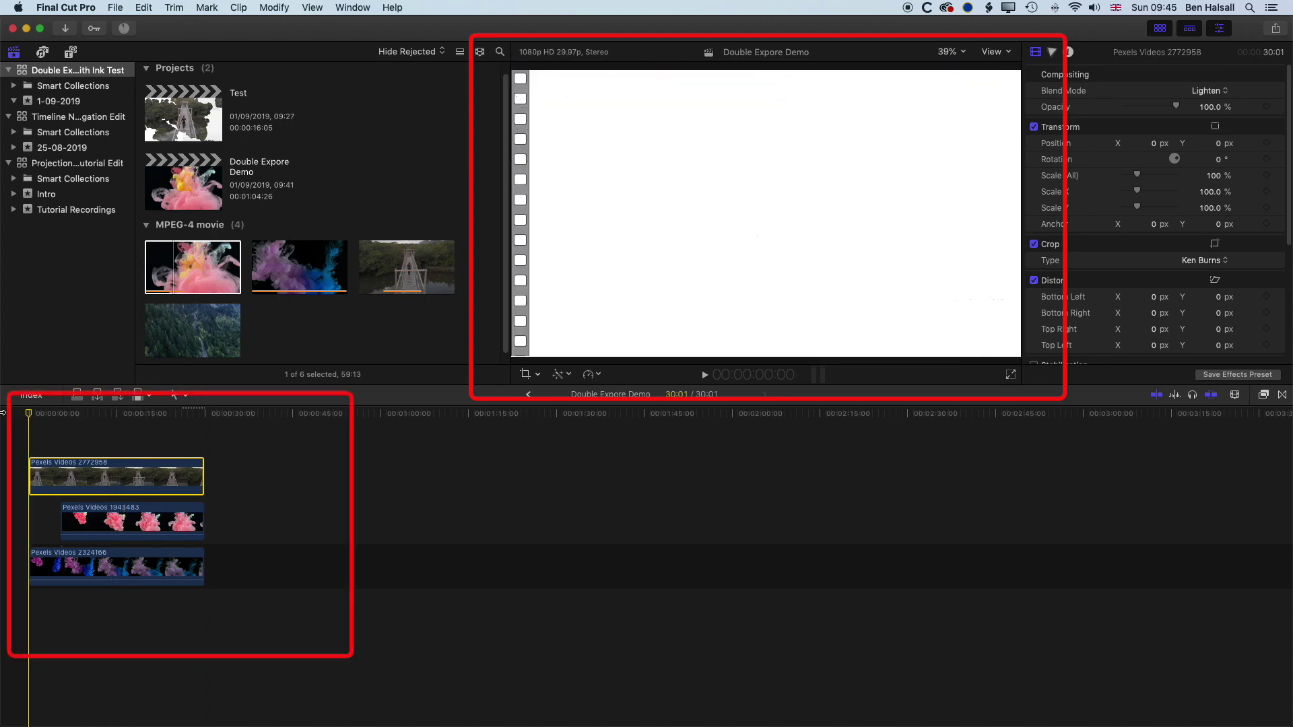
key("space")
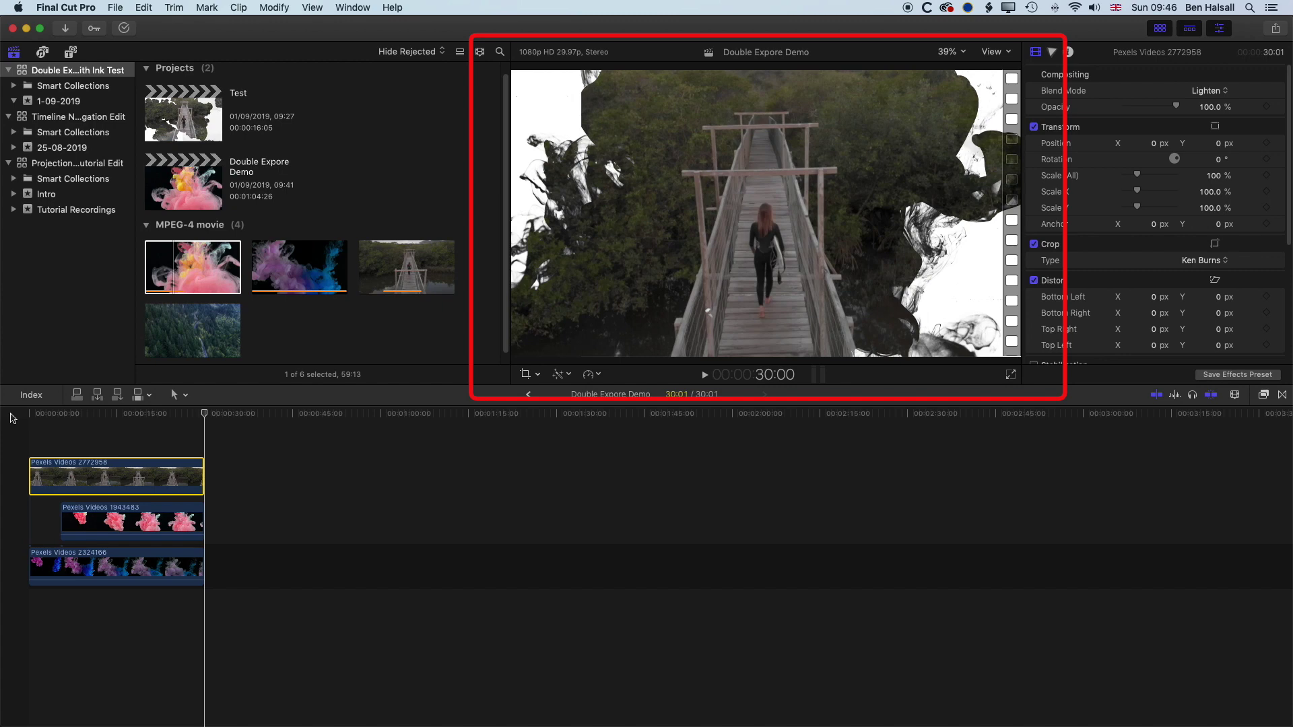
key("space")
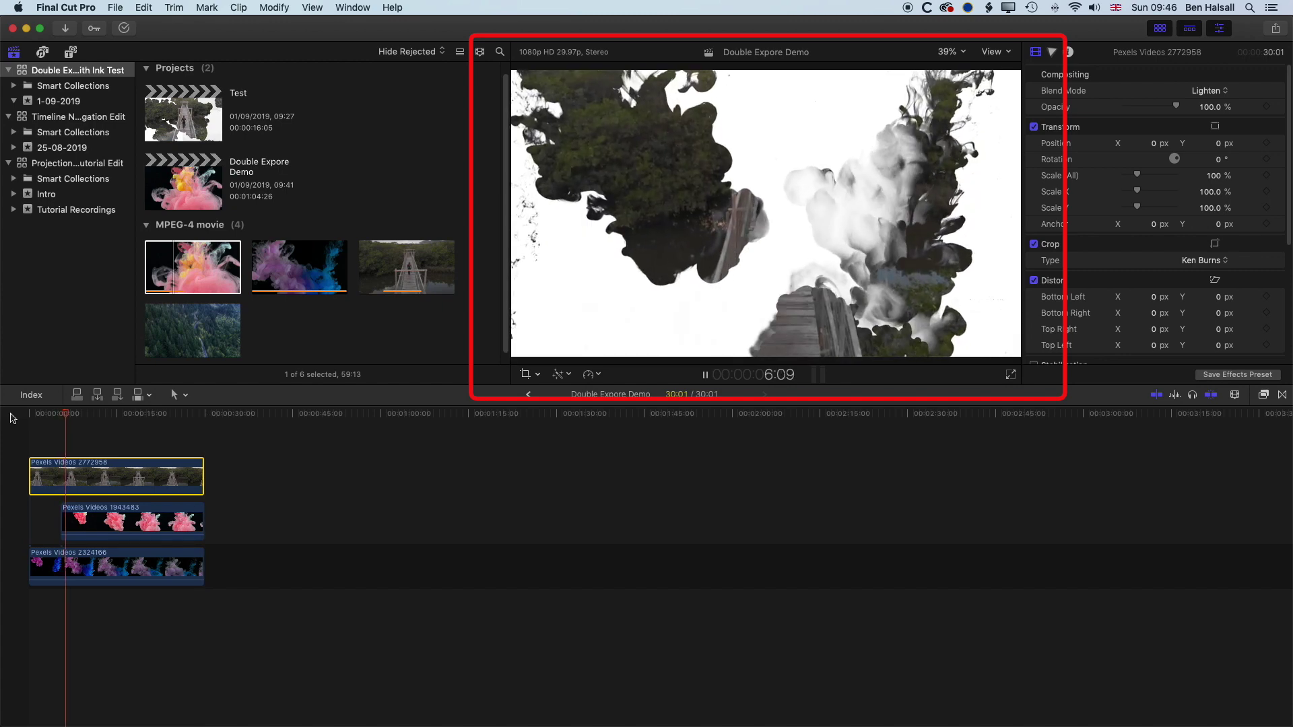